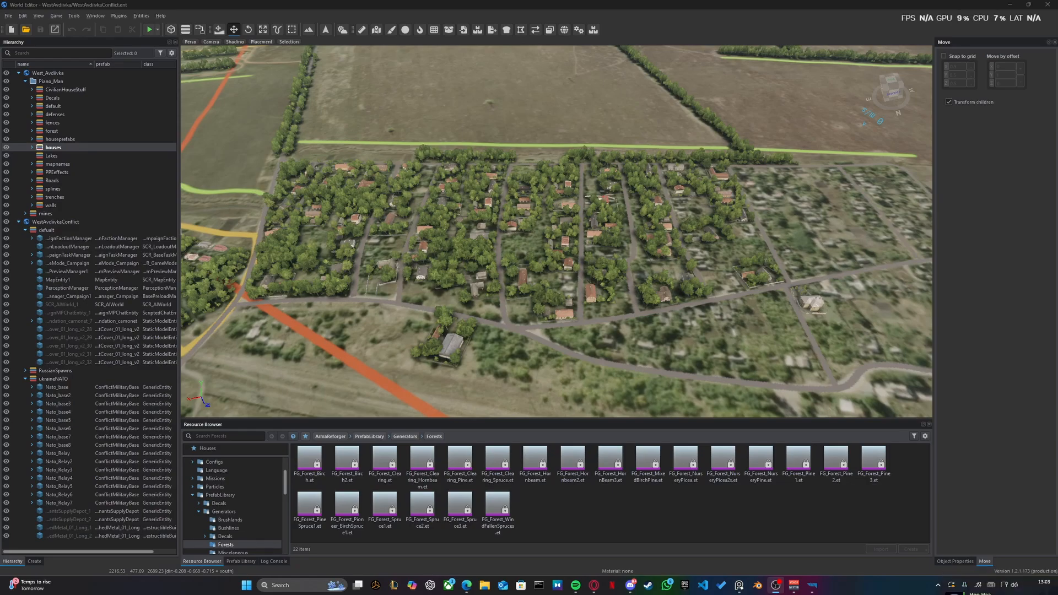
- Open the project's WestAvdiivka/Custom_Models/trench system/TRENCHPIECES folder in the resource browser
left_click(331, 437)
left_click(187, 462)
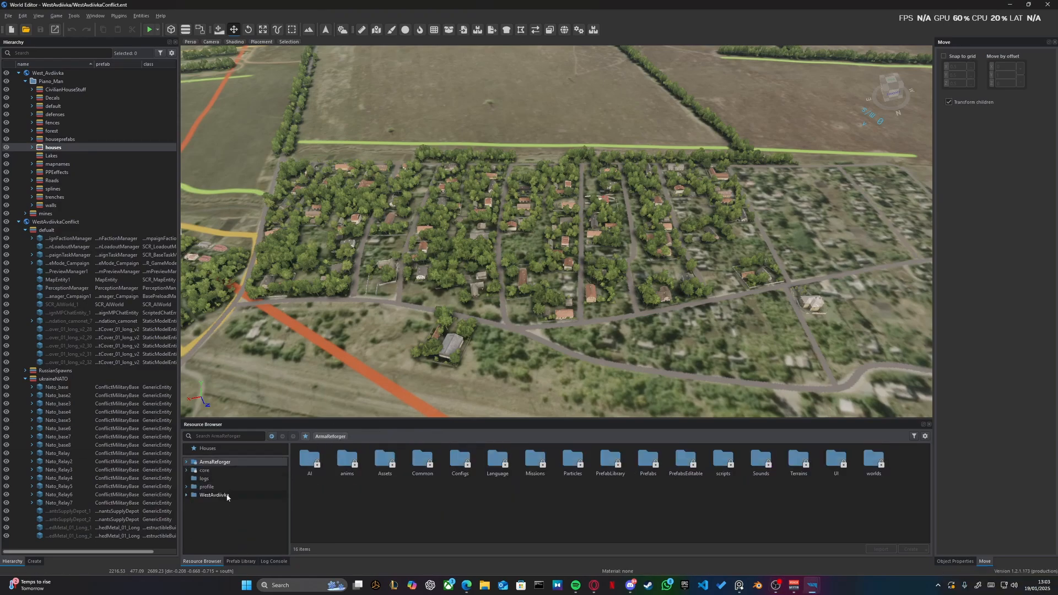
left_click(214, 495)
left_click(539, 463)
double_click(538, 463)
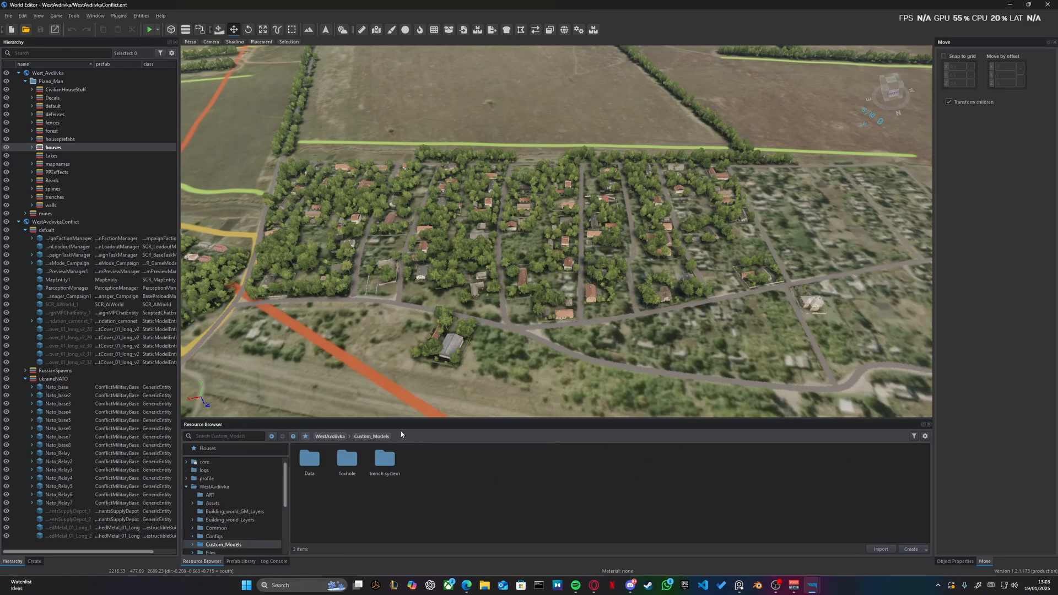
double_click(385, 460)
double_click(422, 460)
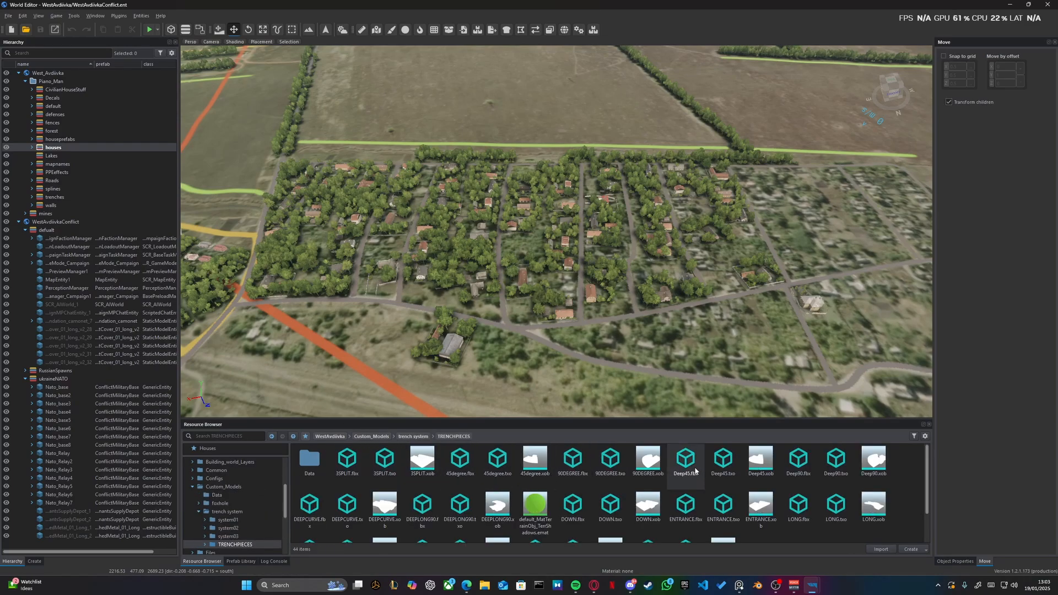
- Place the DEEPCURVE.xob trench piece on the open grass field beside the road
right_click_drag(623, 287, 807, 277)
key("w")
key("w")
key("w")
key("w")
key("w")
key("w")
key("s")
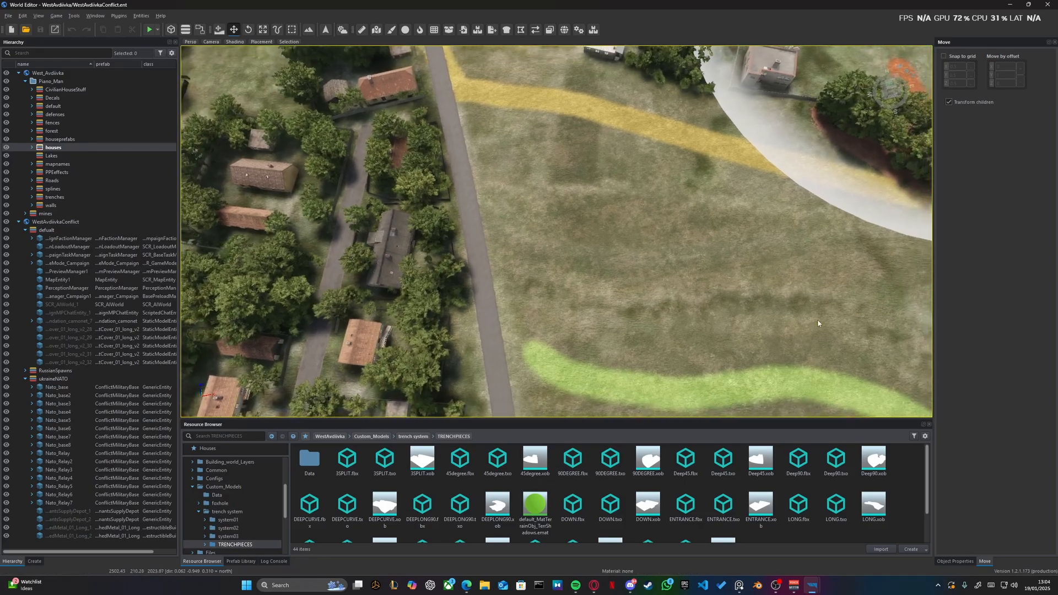
key("w")
right_click_drag(818, 323, 814, 292)
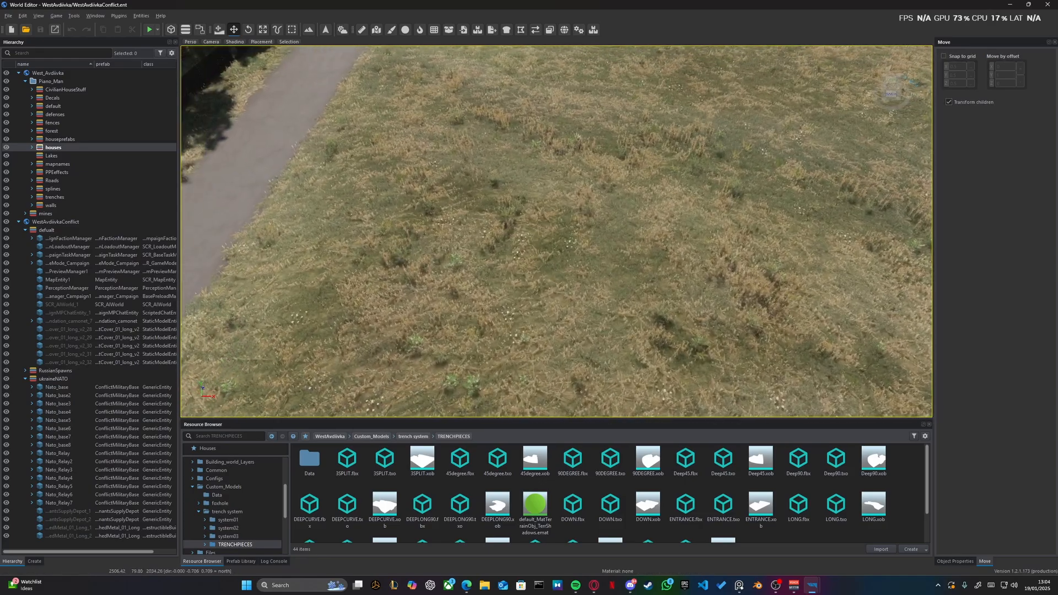
key("w")
mouse_move(644, 251)
right_mouse_down()
mouse_move(662, 242)
mouse_move(644, 252)
right_mouse_up()
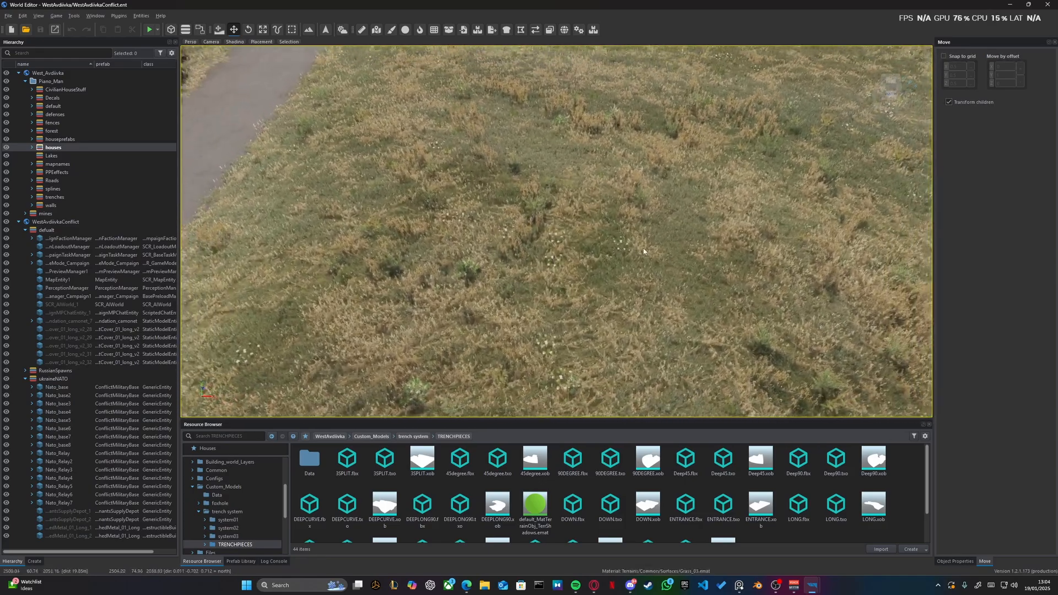
scroll(429, 487, "down", 1)
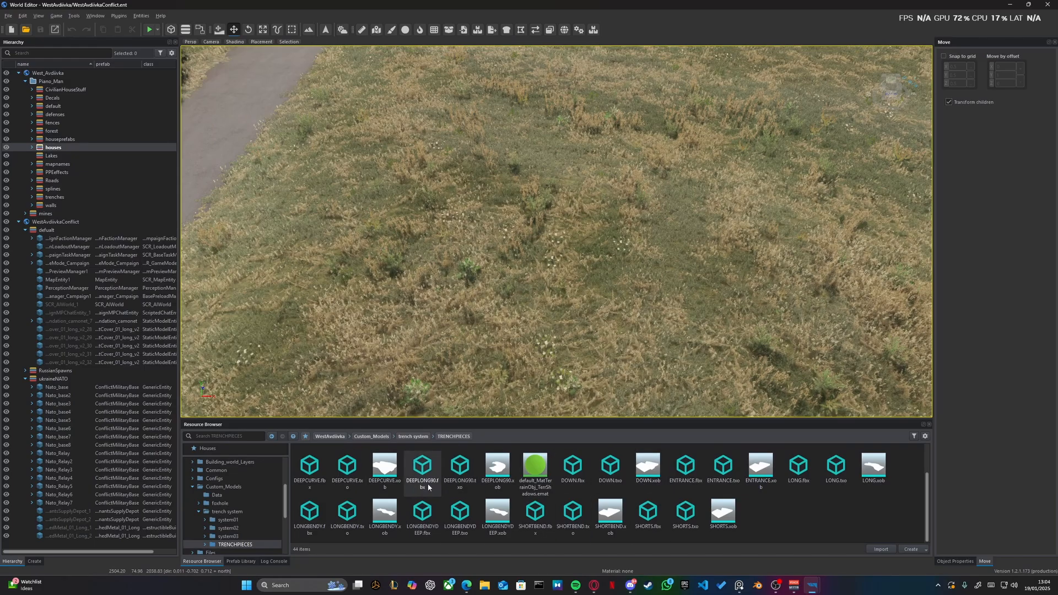
left_click_drag(384, 466, 532, 253)
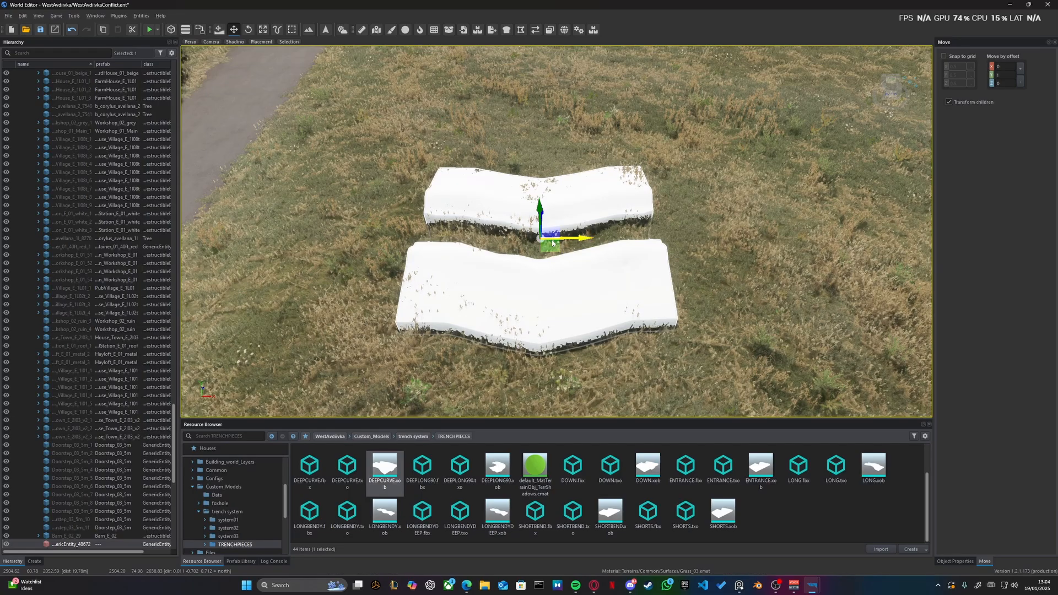
- Place the DEEPLONG90.xob trench piece near the DEEPCURVE piece and delete it again
left_click_drag(498, 466, 846, 191)
key("s")
key("d")
right_click_drag(845, 190, 681, 263)
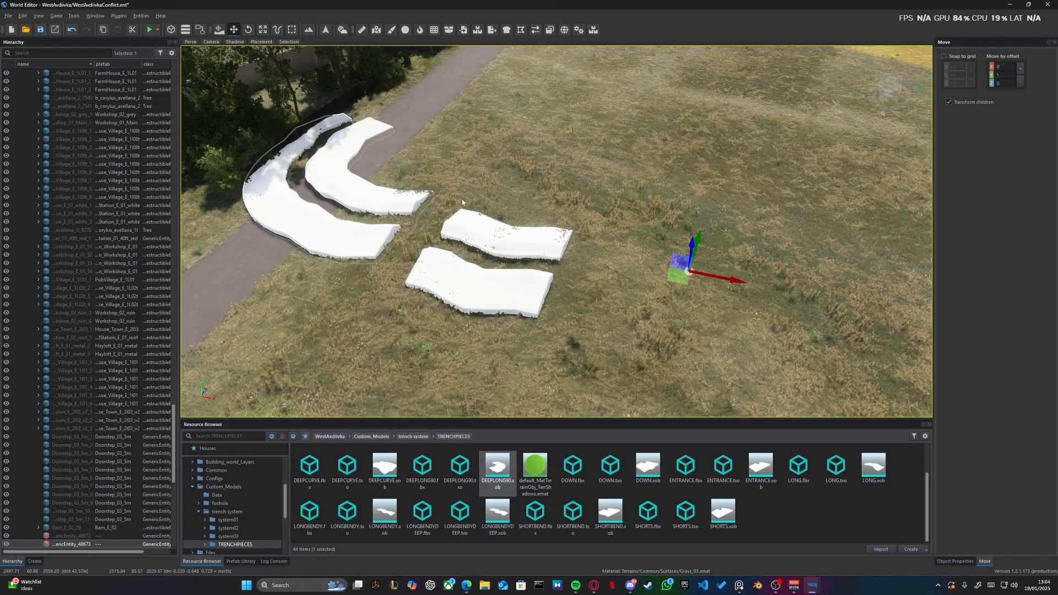
key("Delete")
- Delete the DEEPCURVE trench piece from the field
left_click(504, 238)
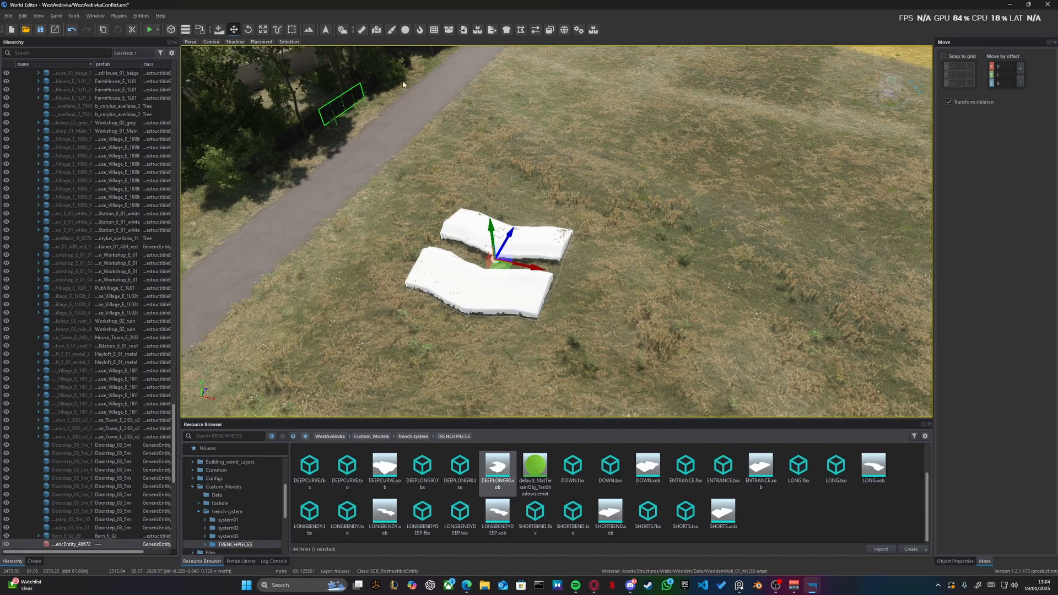
right_click_drag(573, 146, 610, 202)
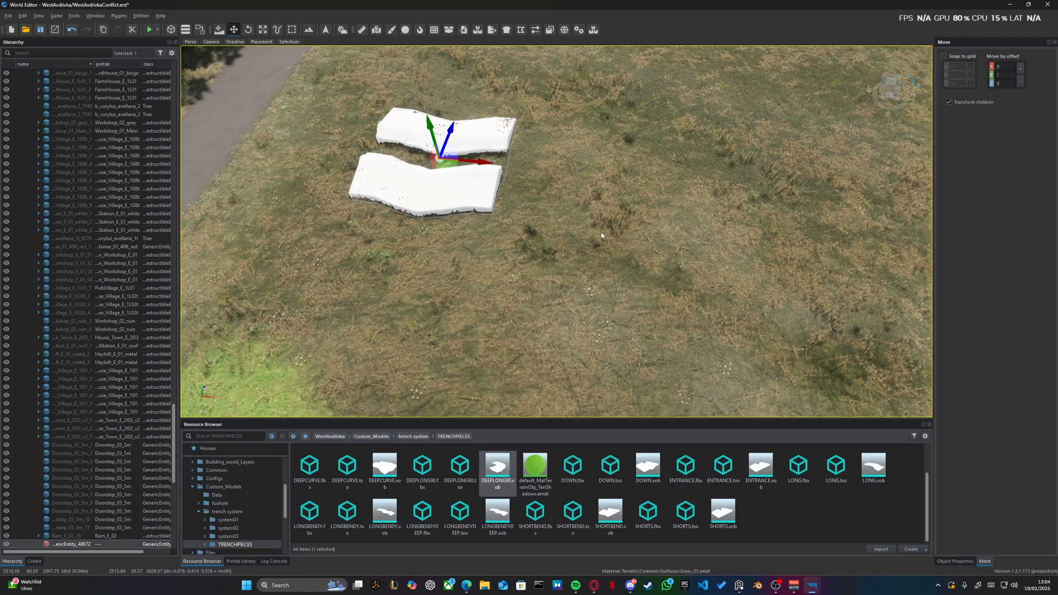
scroll(562, 487, "up", 3)
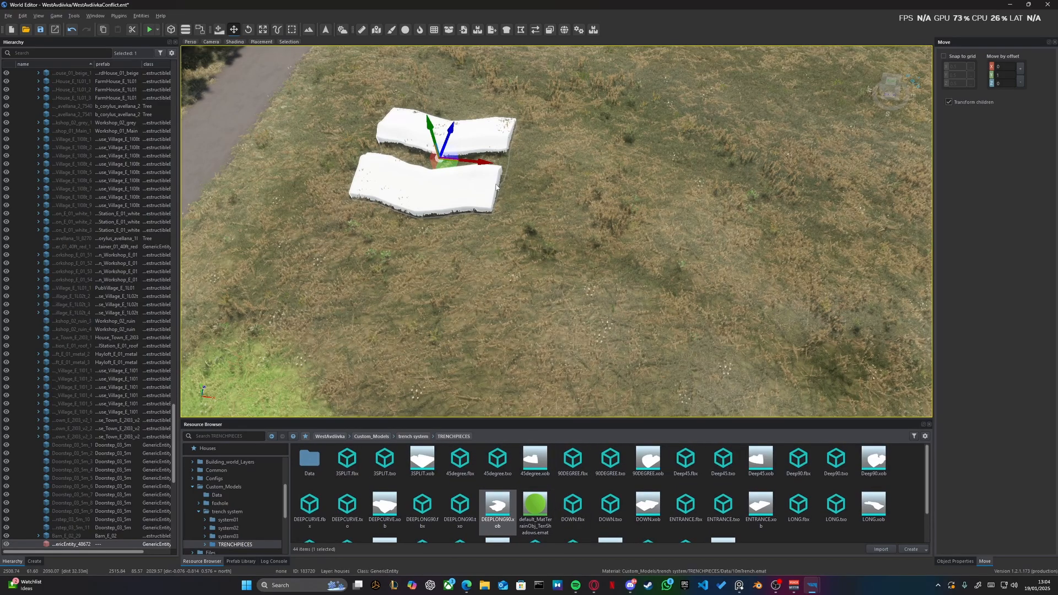
key("Delete")
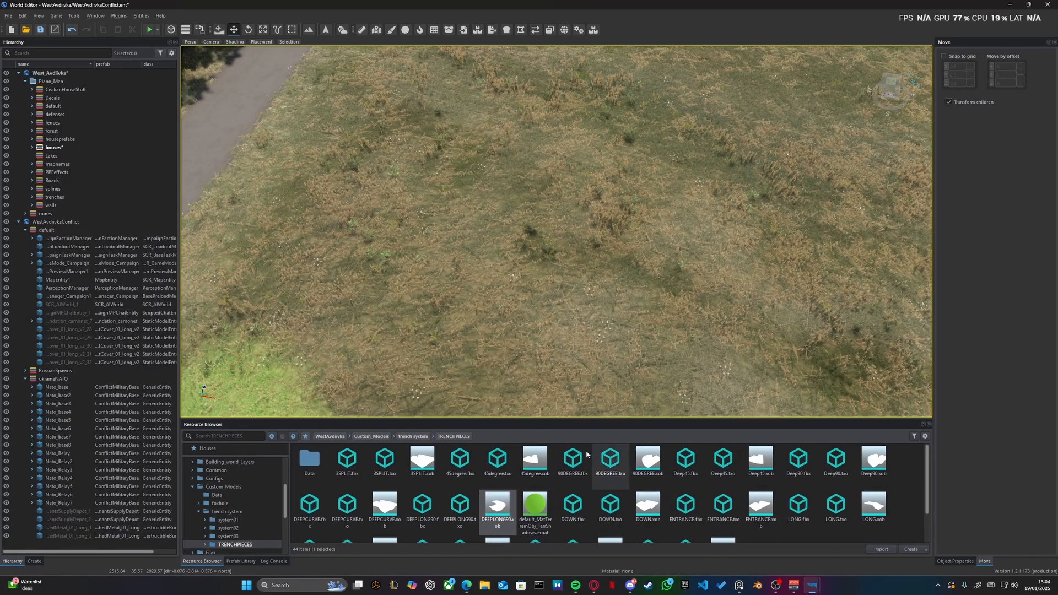
- Place the ENTRANCE.xob trench piece on the grass field near the road
left_click_drag(498, 504, 385, 158)
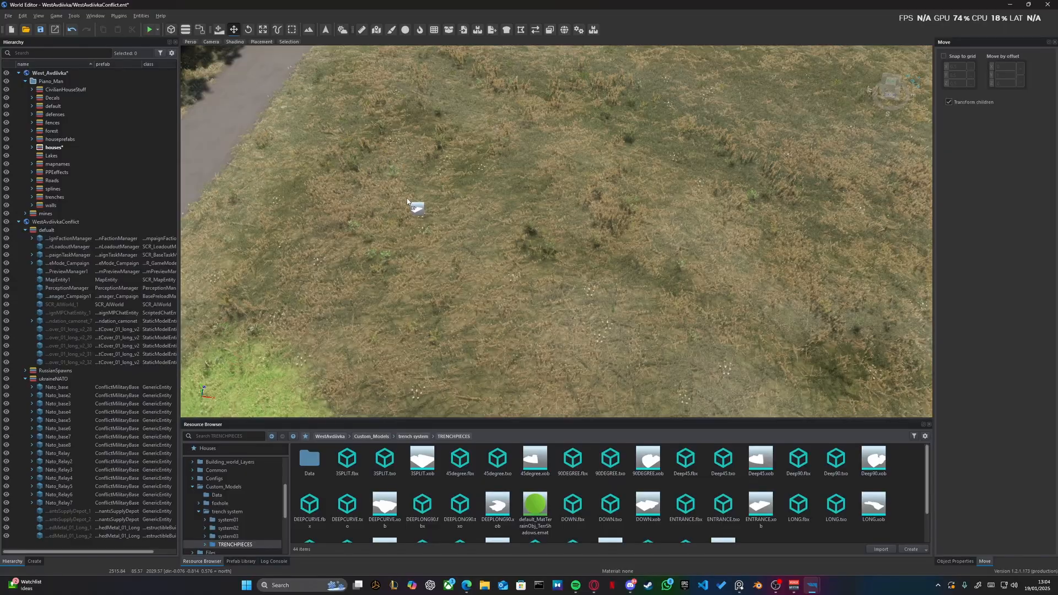
left_click_drag(407, 198, 407, 199)
key("w")
key("a")
right_click_drag(451, 252, 510, 190)
key("w")
key("a")
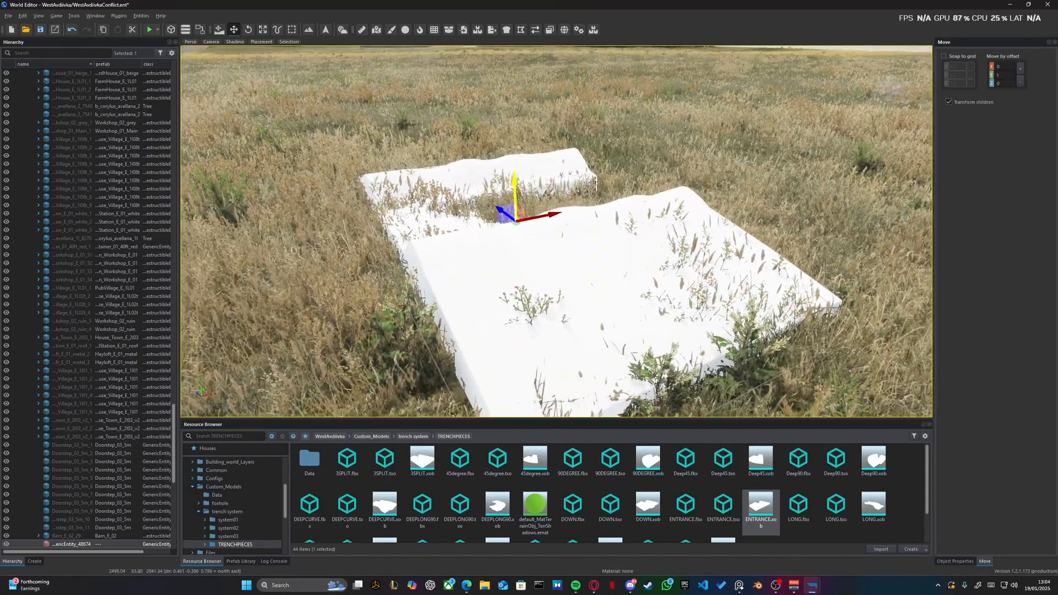
- Raise the entrance trench piece vertically so its surface clears the grass
left_click_drag(517, 181, 517, 187)
key("w")
right_click_drag(521, 193, 460, 248)
key("d")
key("s")
left_click_drag(456, 258, 456, 251)
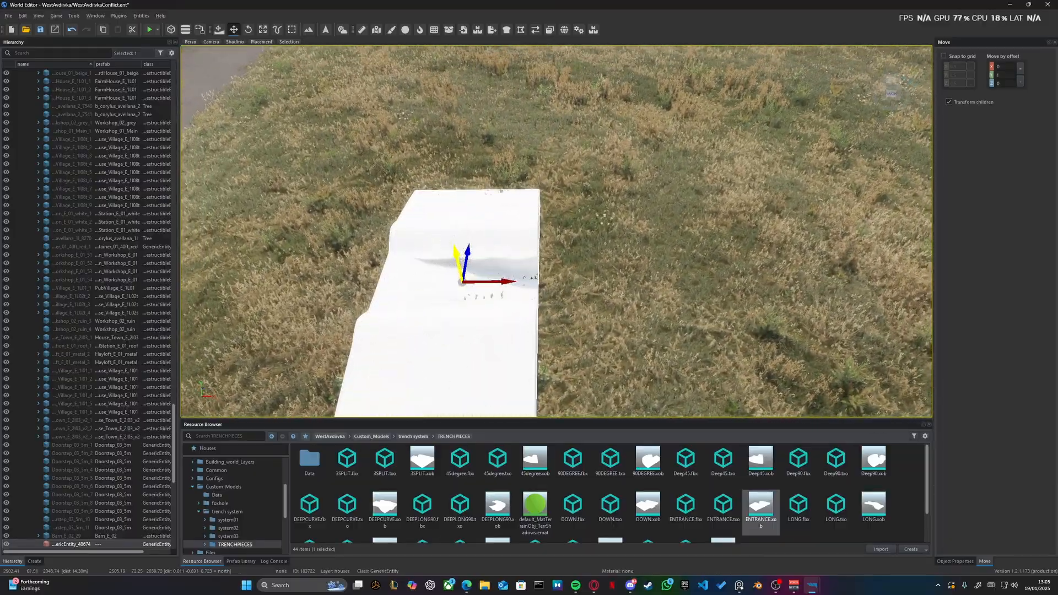
key("d")
right_click_drag(455, 251, 382, 251)
key("w")
key("a")
key("q")
key("s")
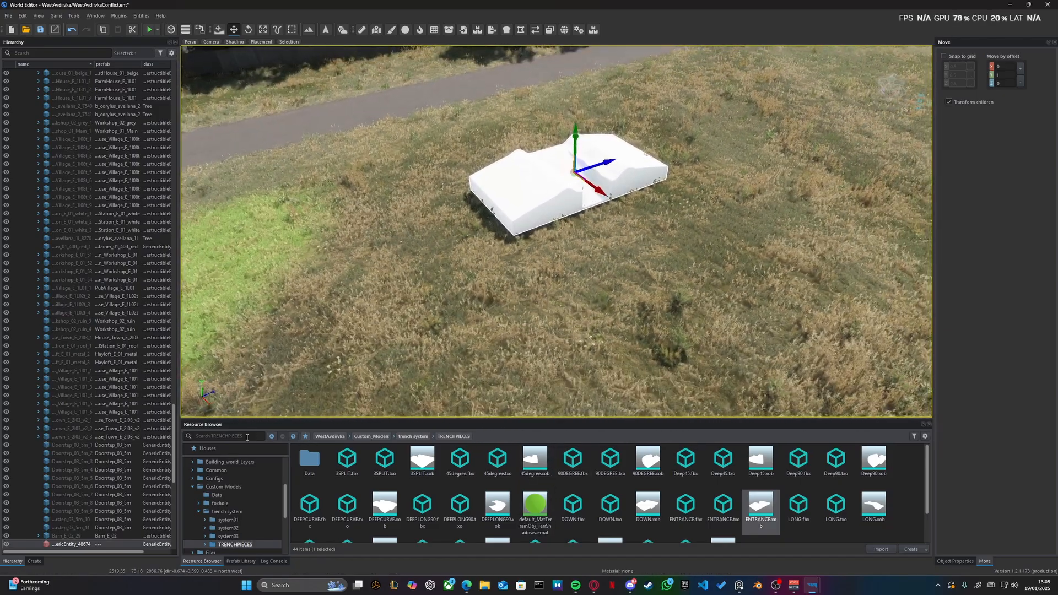
- Search the ArmaReforger resources for "embank" and place ErodedEmbankment_01_dirt_straight.et beside the entrance trench piece
left_click(249, 437)
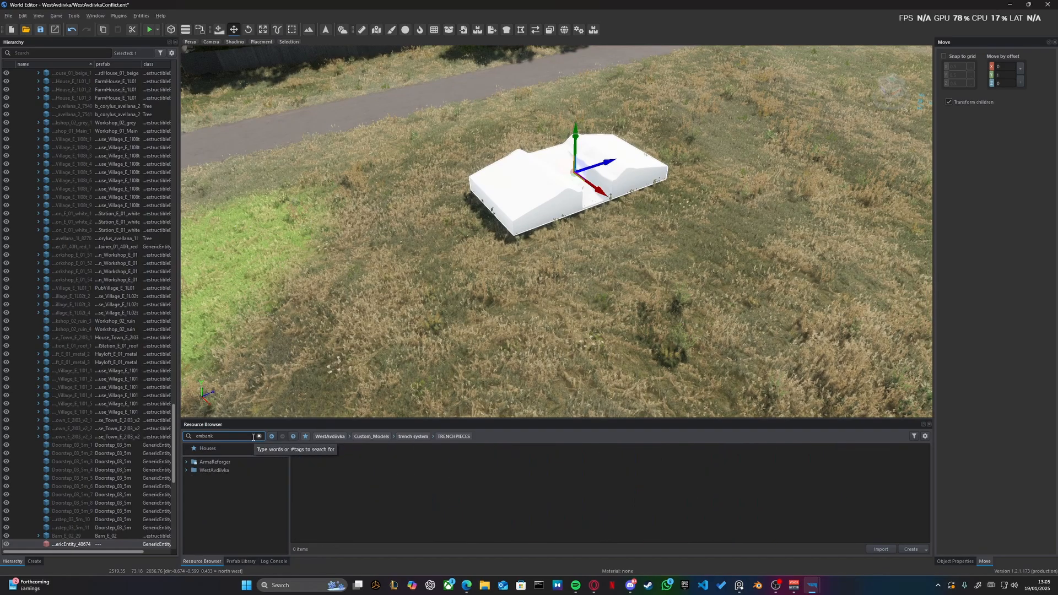
left_click(223, 463)
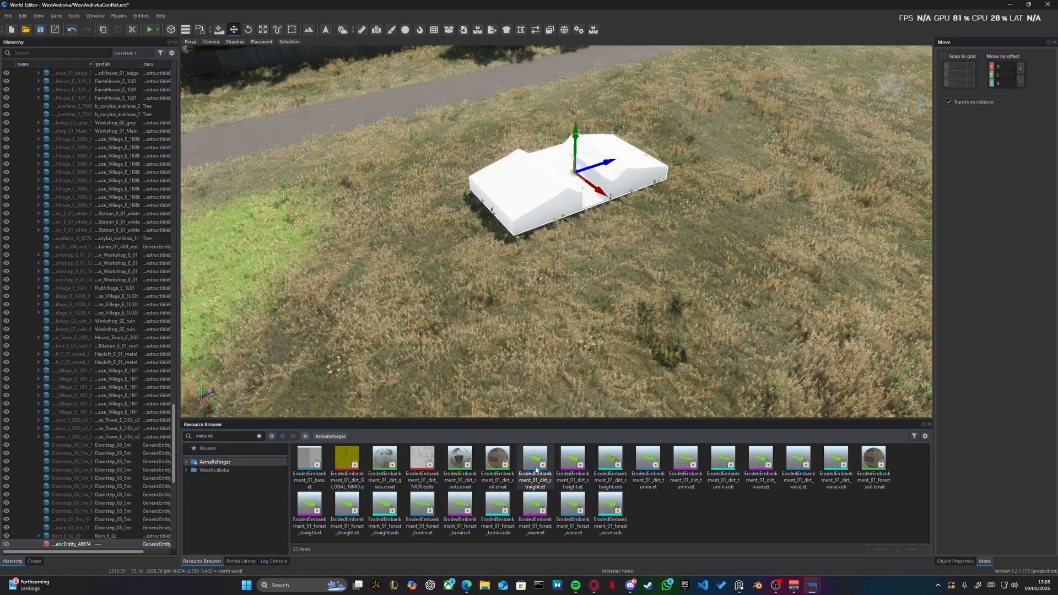
left_click_drag(534, 463, 405, 322)
- Rotate the dirt embankment about its vertical axis so its eroded face runs alongside the entrance trench piece
key("e")
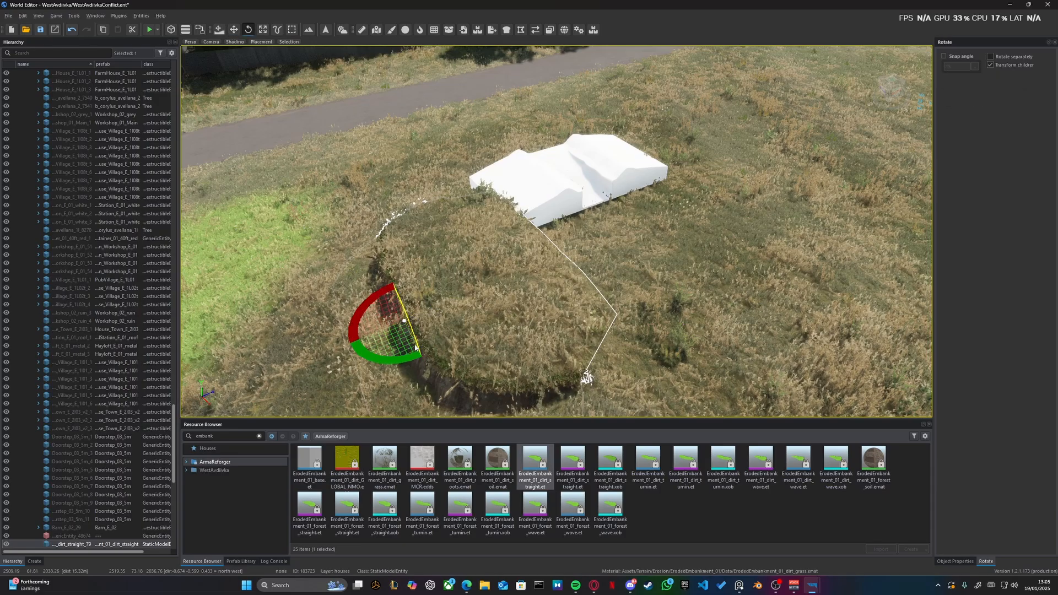
left_click_drag(395, 358, 369, 289)
key("w")
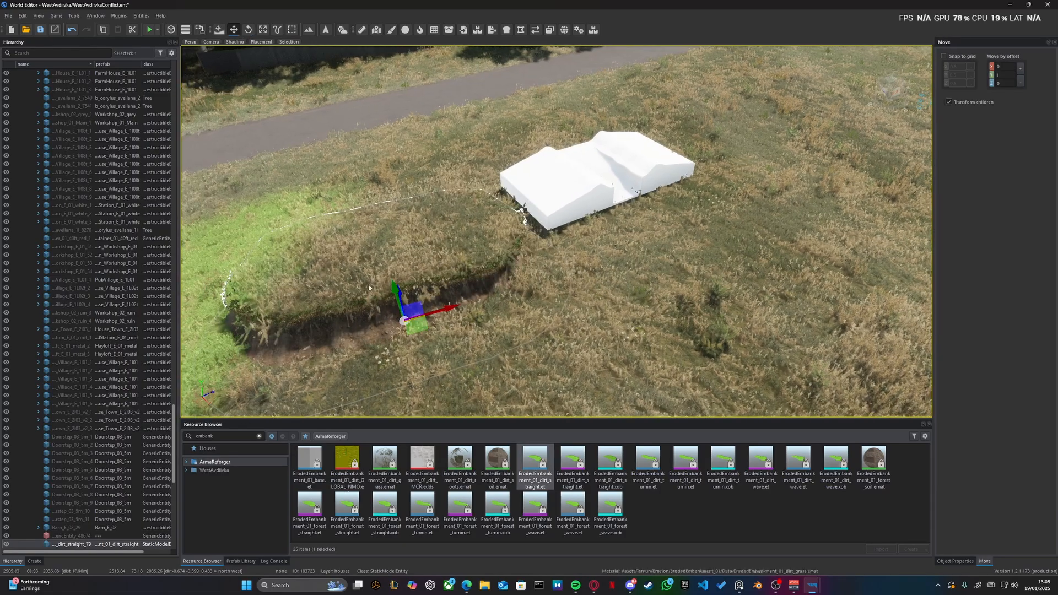
- Inspect the embankment's blend with the terrain and locate its MeshObject material default_MatTerrainObj_TerrShadows.emat in the resource browser
right_click_drag(447, 281, 483, 258)
key("d")
key("w")
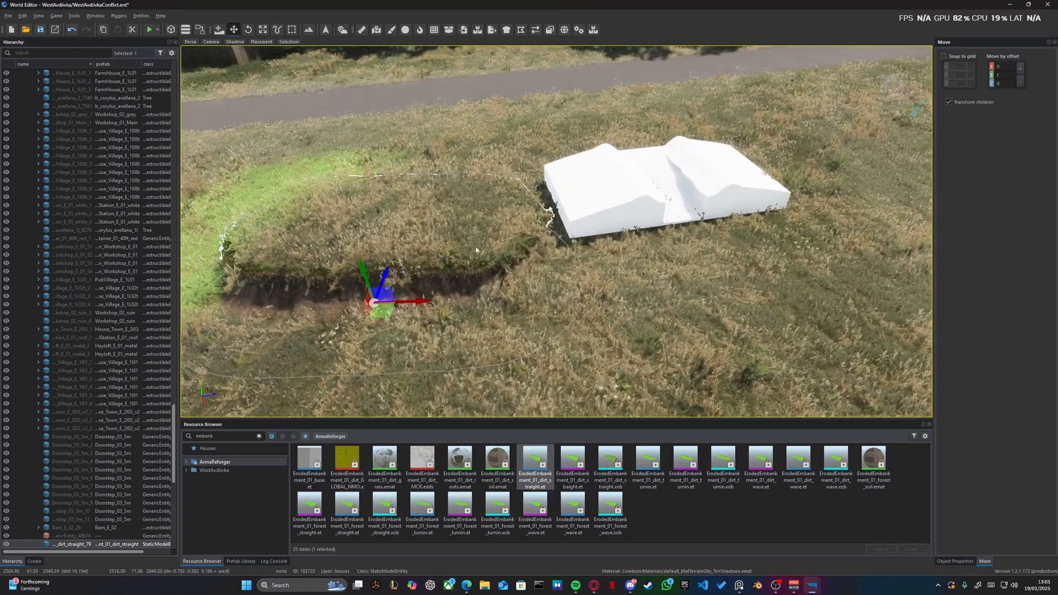
right_click_drag(404, 256, 340, 235)
key("w")
key("s")
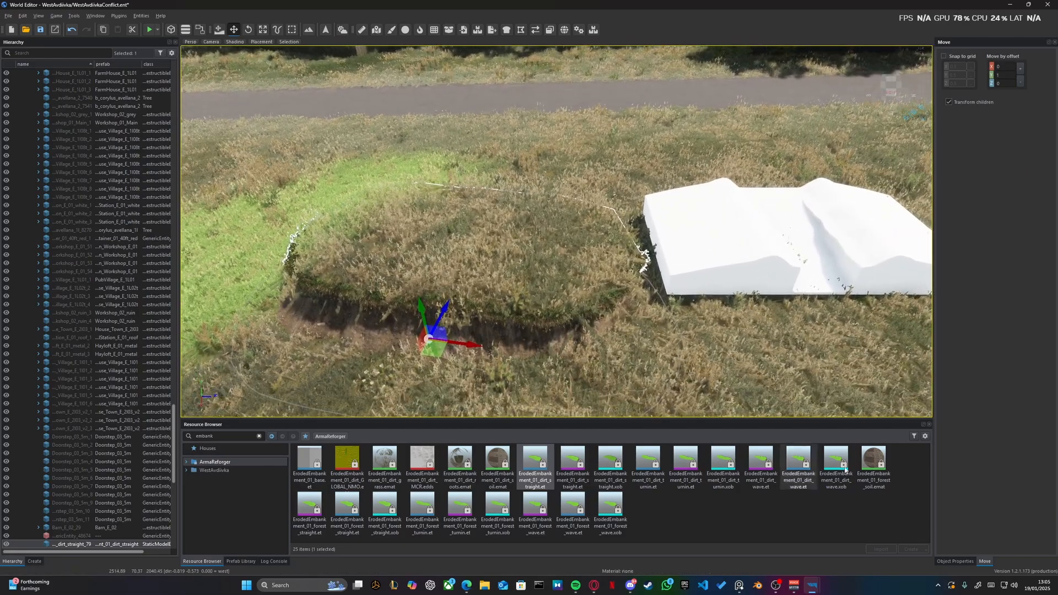
left_click(955, 561)
left_click(975, 84)
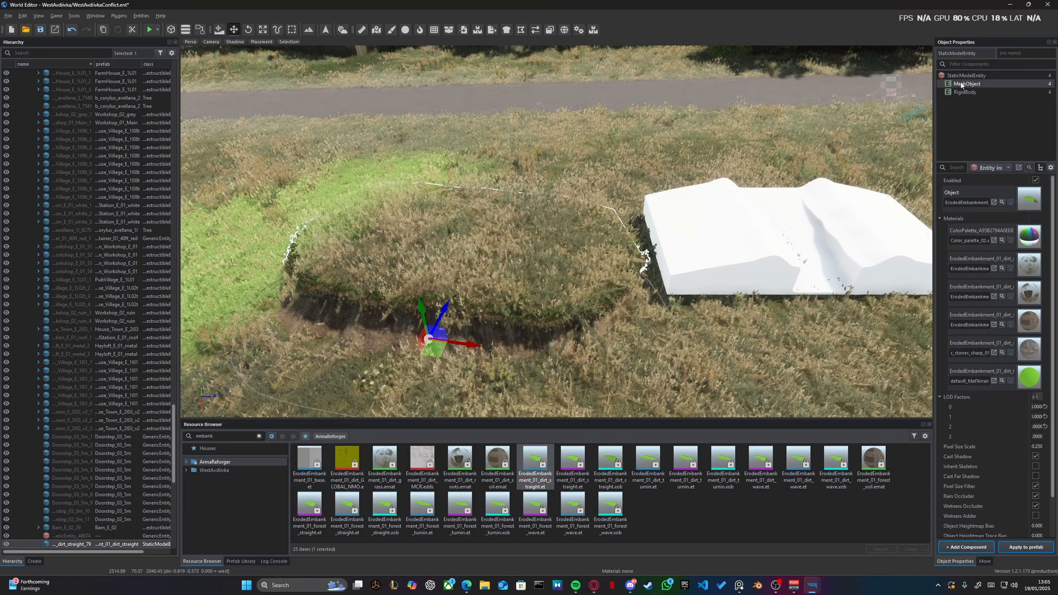
left_click(1002, 382)
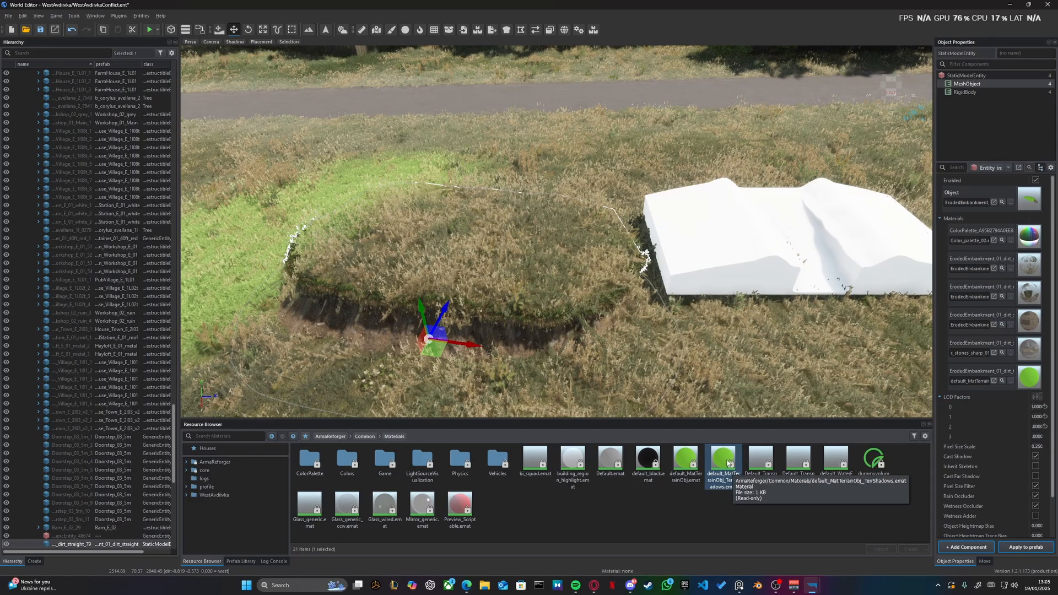
right_click(727, 464)
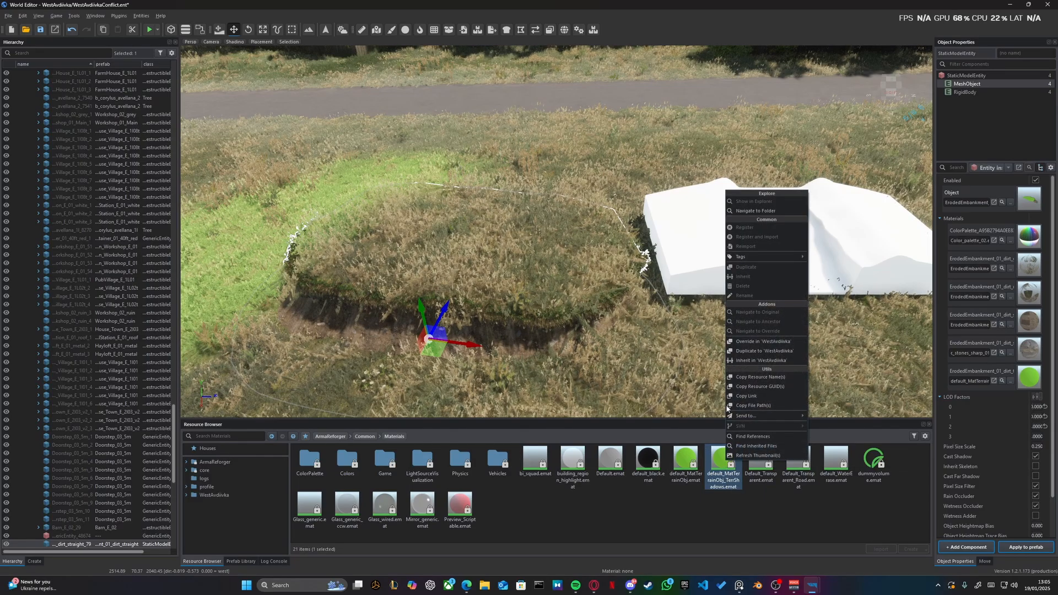
left_click(782, 351)
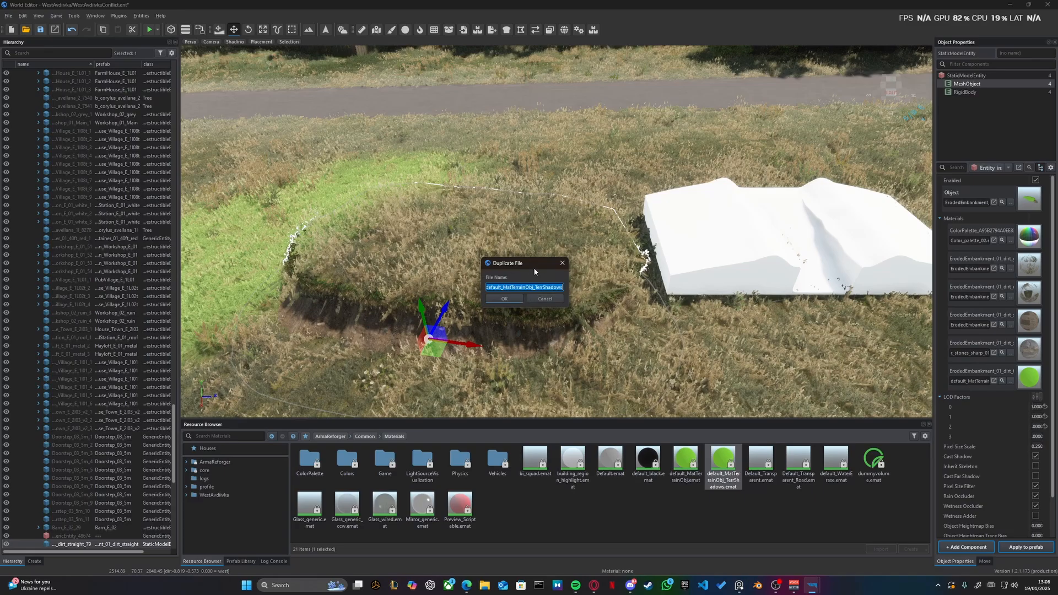
left_click(544, 299)
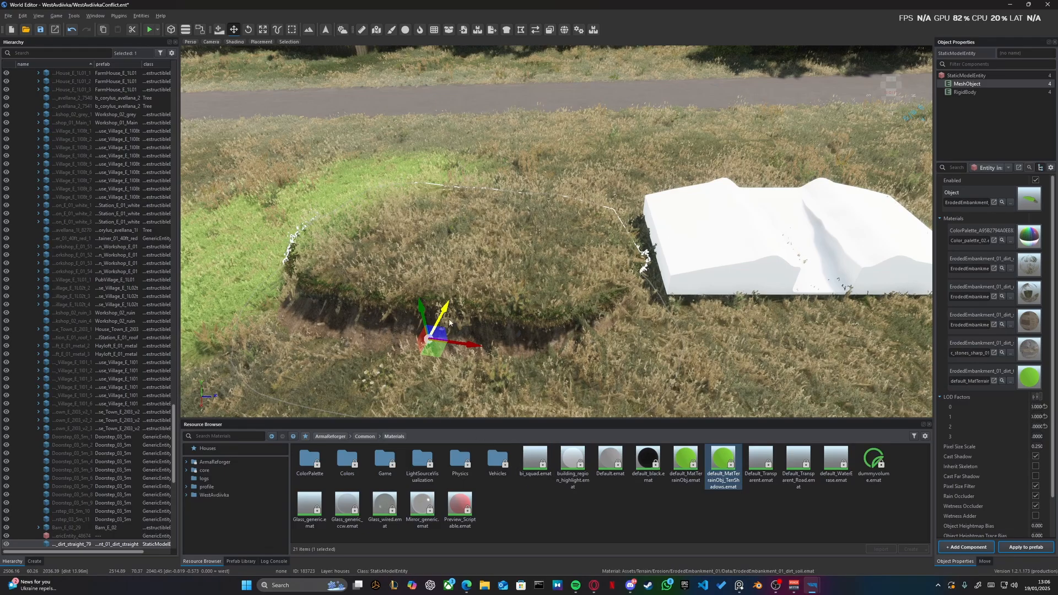
- Look in the WestAvdiivka project's Common/Materials folder for its material files
left_click(229, 496)
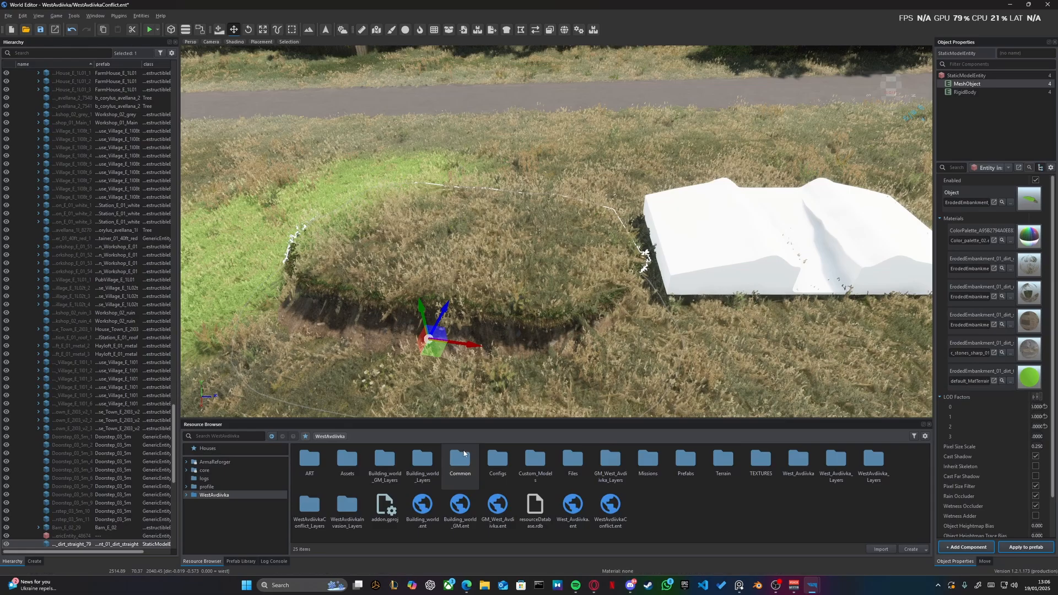
double_click(465, 468)
double_click(309, 462)
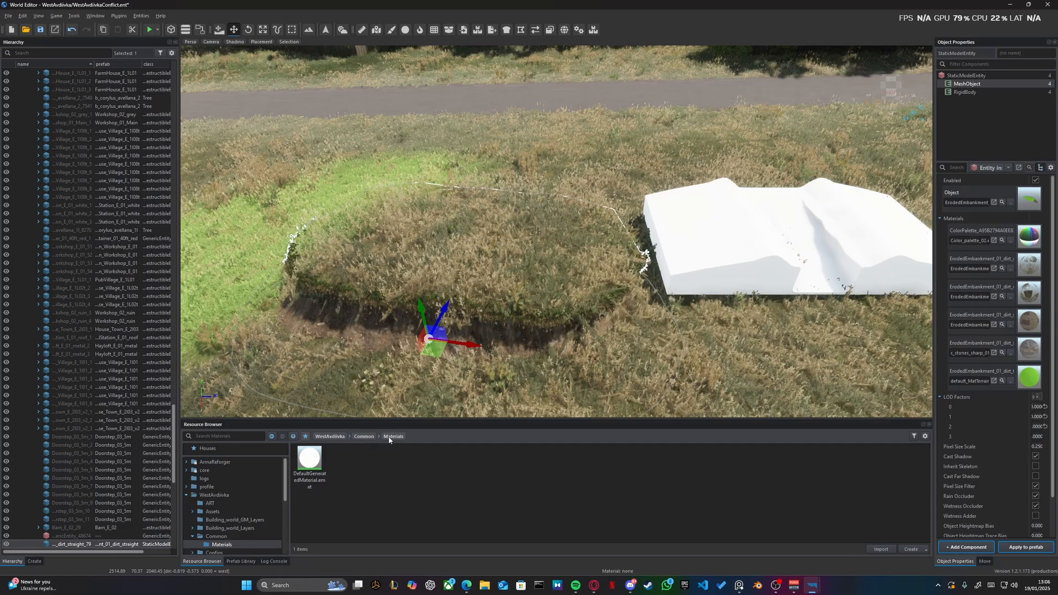
- Go back to the project's Custom_Models/trench system/TRENCHPIECES folder containing the copied terrain material
left_click(333, 436)
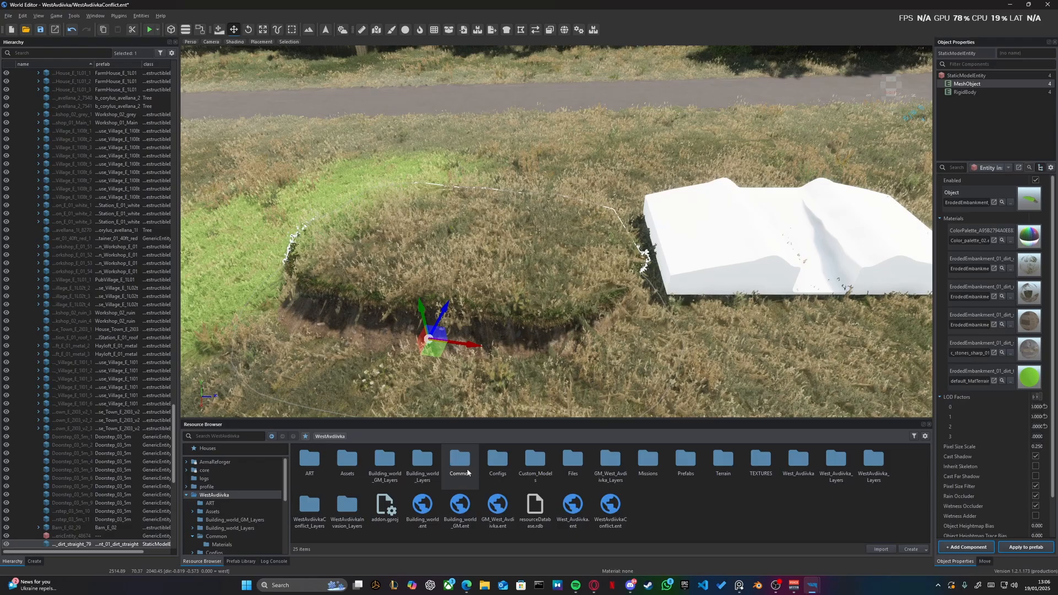
double_click(535, 462)
double_click(384, 461)
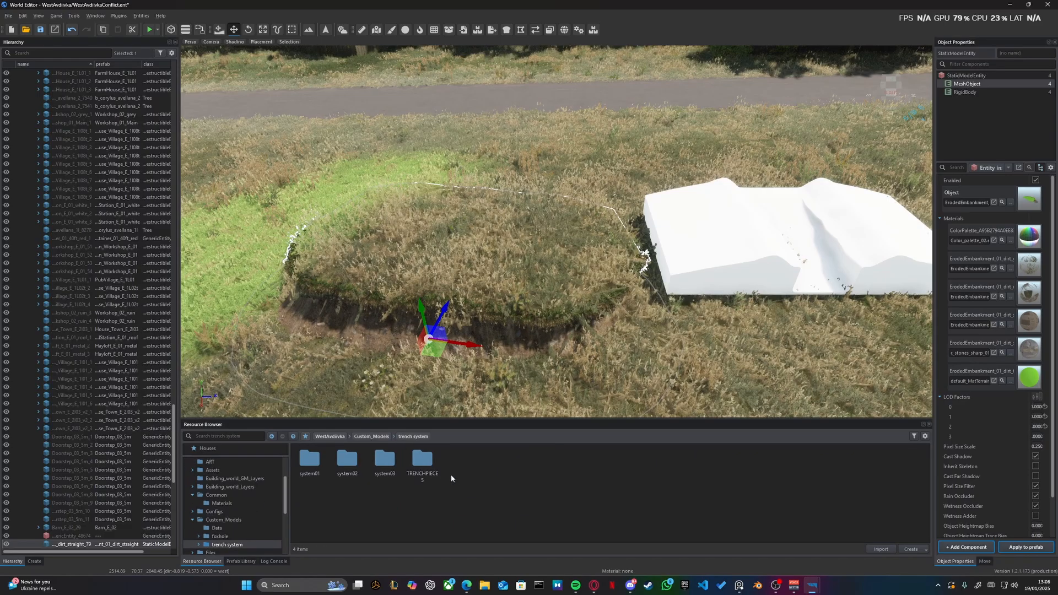
double_click(422, 460)
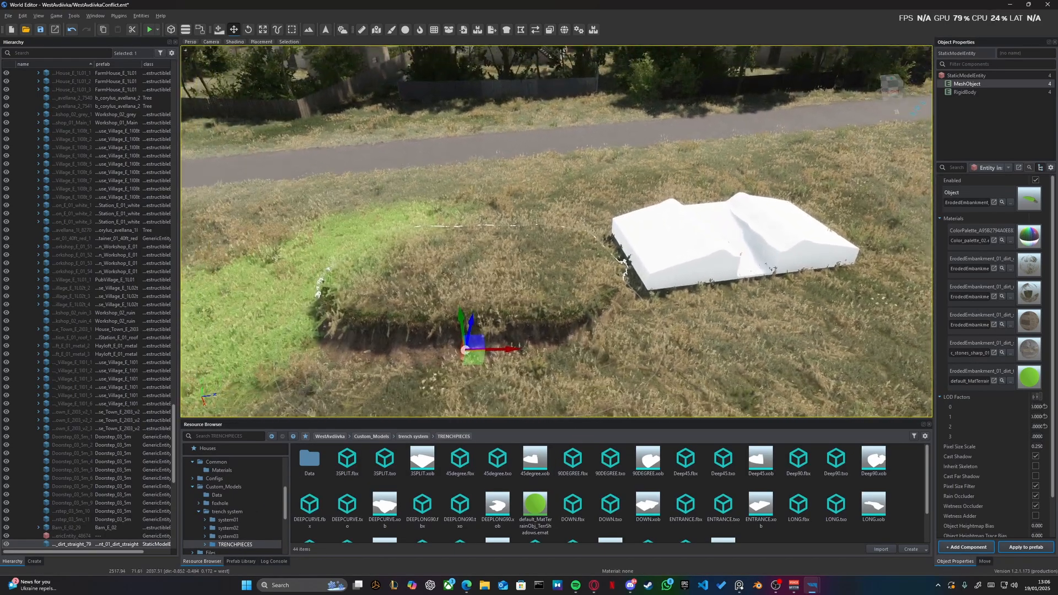
right_click_drag(557, 232, 540, 212)
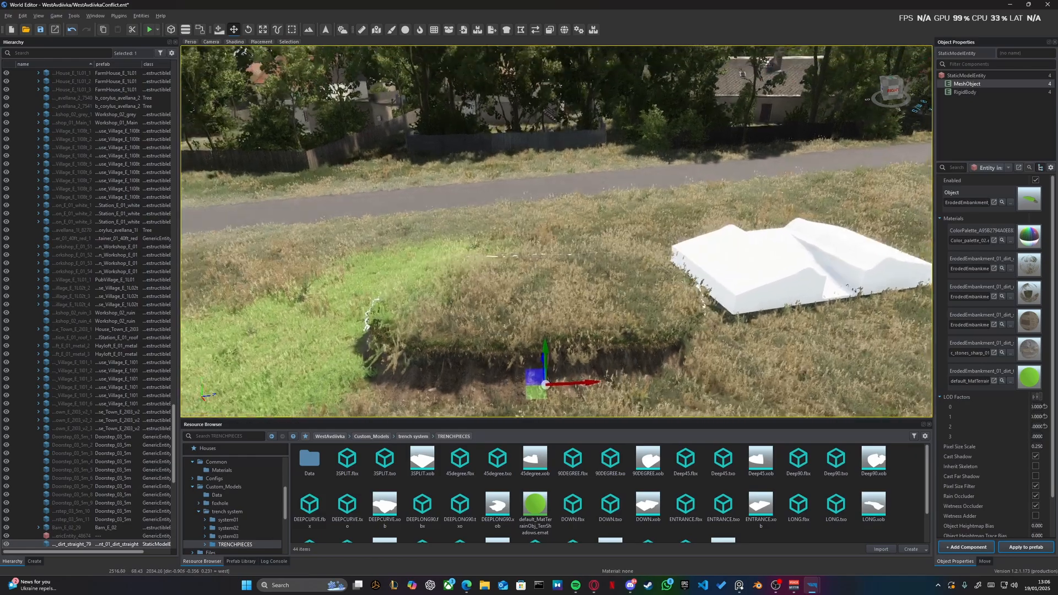
right_click_drag(474, 298, 494, 319)
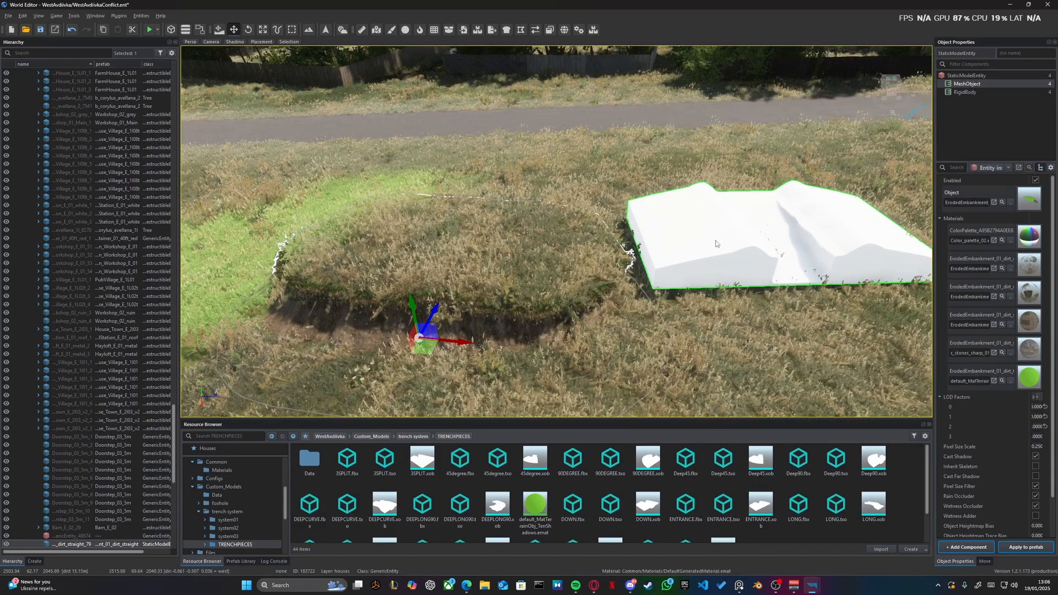
- Delete the dirt embankment beside the entrance trench piece
key("Delete")
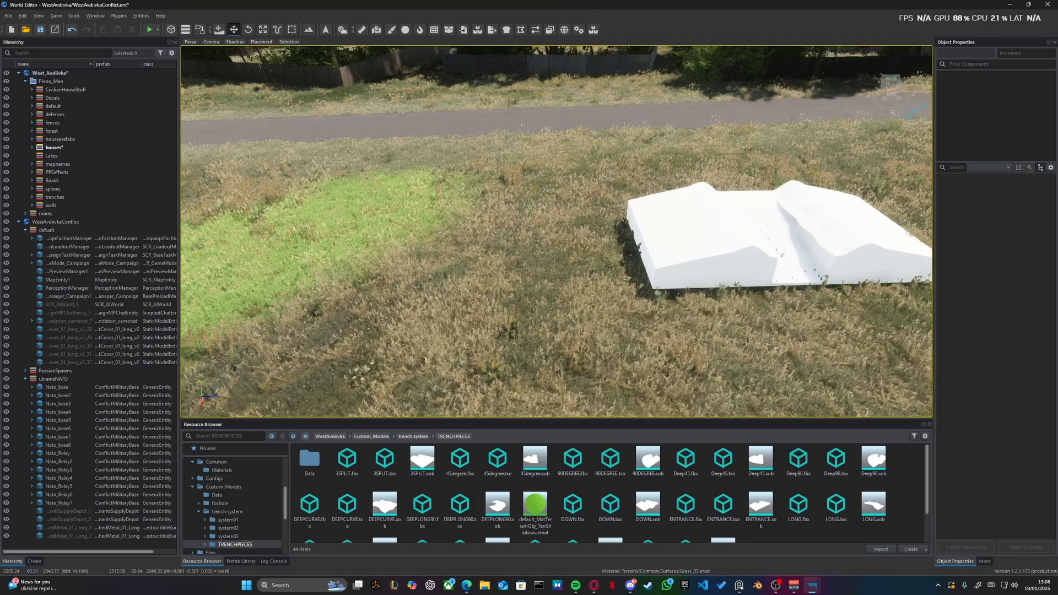
mouse_move(557, 292)
right_mouse_down()
mouse_move(570, 265)
mouse_move(576, 295)
mouse_move(567, 281)
right_mouse_up()
key("w")
key("d")
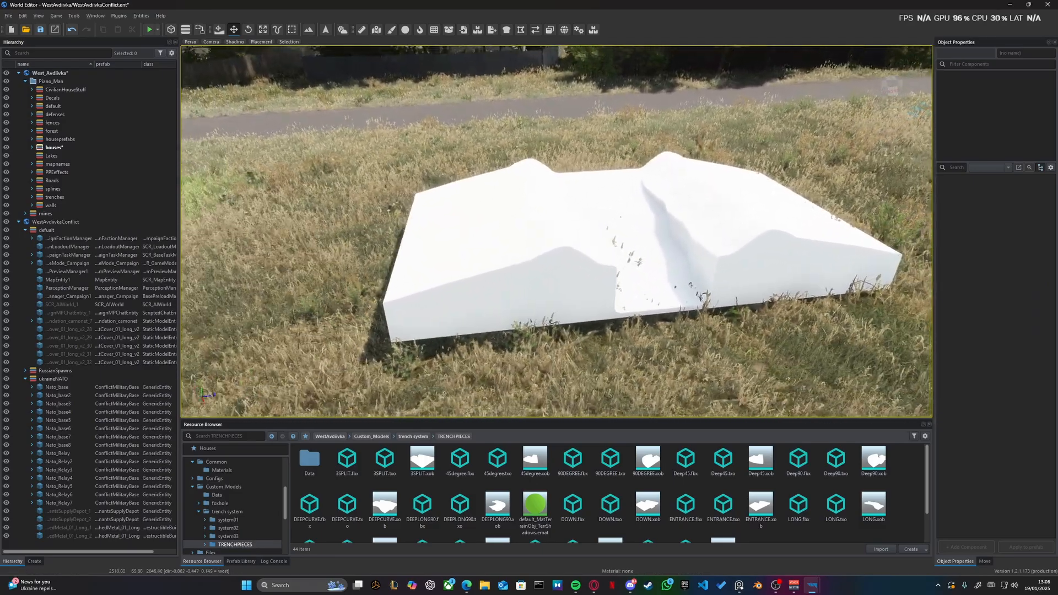
- Assign default_MatTerrainObj_TerrShadows.emat from the TRENCHPIECES folder to the entrance trench piece's DefaultGeneratedMaterial slot
left_click(498, 295)
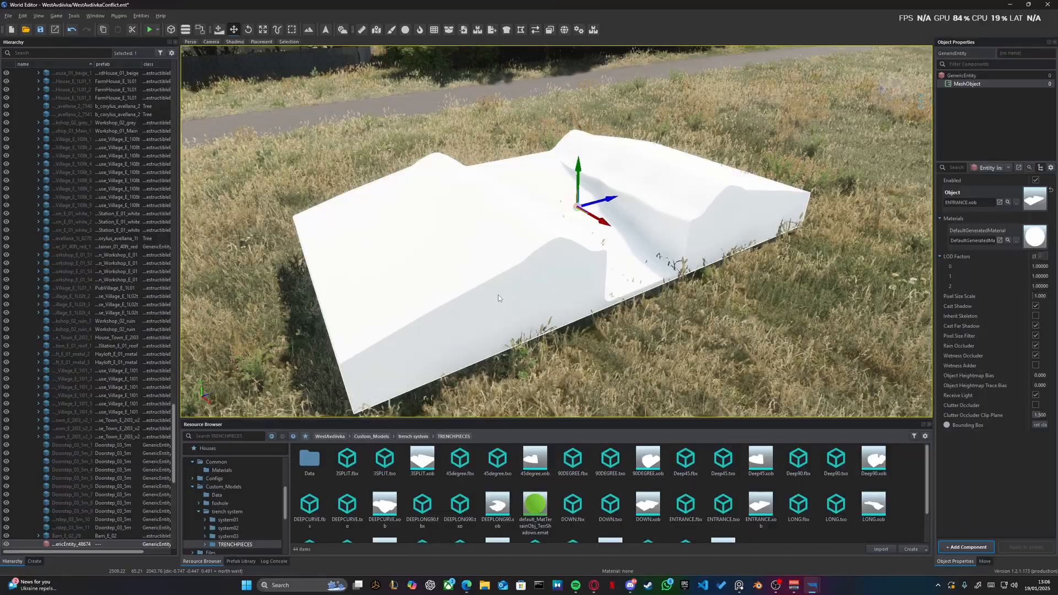
right_click_drag(498, 295, 515, 295)
key("a")
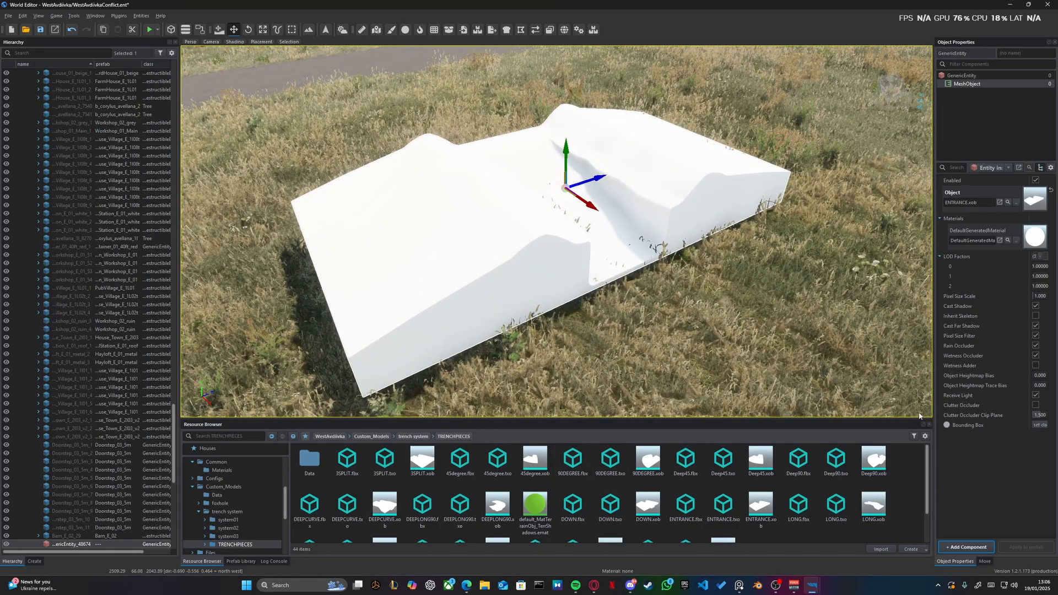
left_click_drag(535, 504, 986, 239)
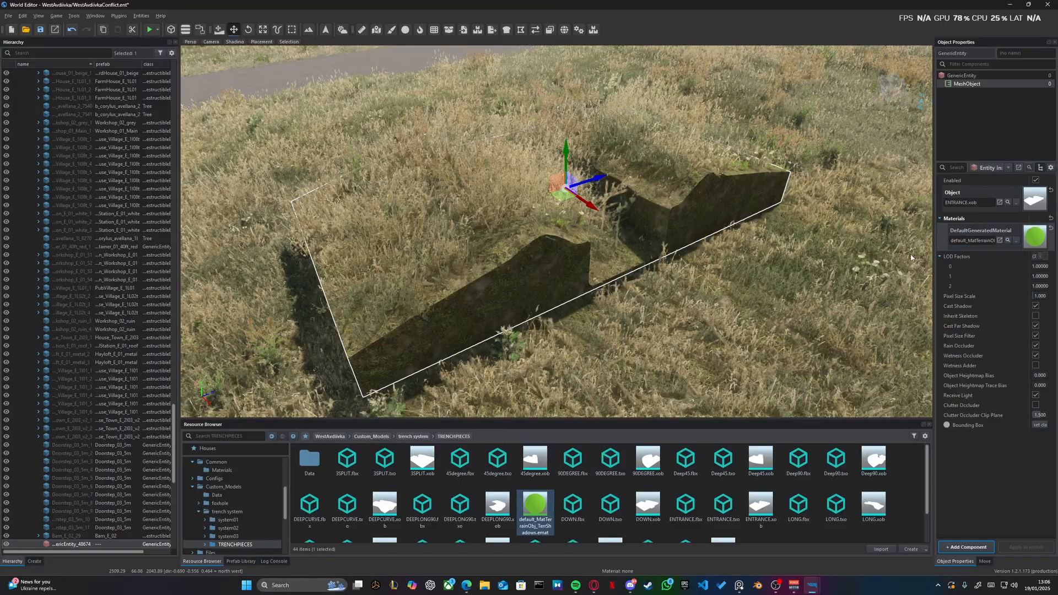
- Examine from several angles how the entrance trench piece blends with the surrounding terrain
right_click_drag(617, 214, 595, 212)
key("w")
key("s")
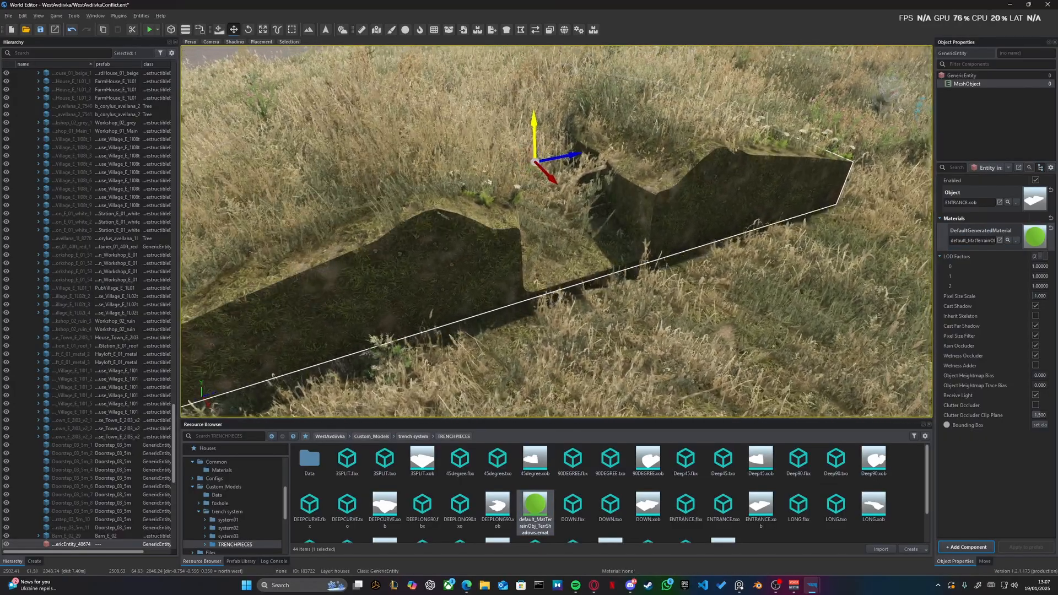
key("s")
right_click_drag(537, 125, 567, 130)
key("a")
key("s")
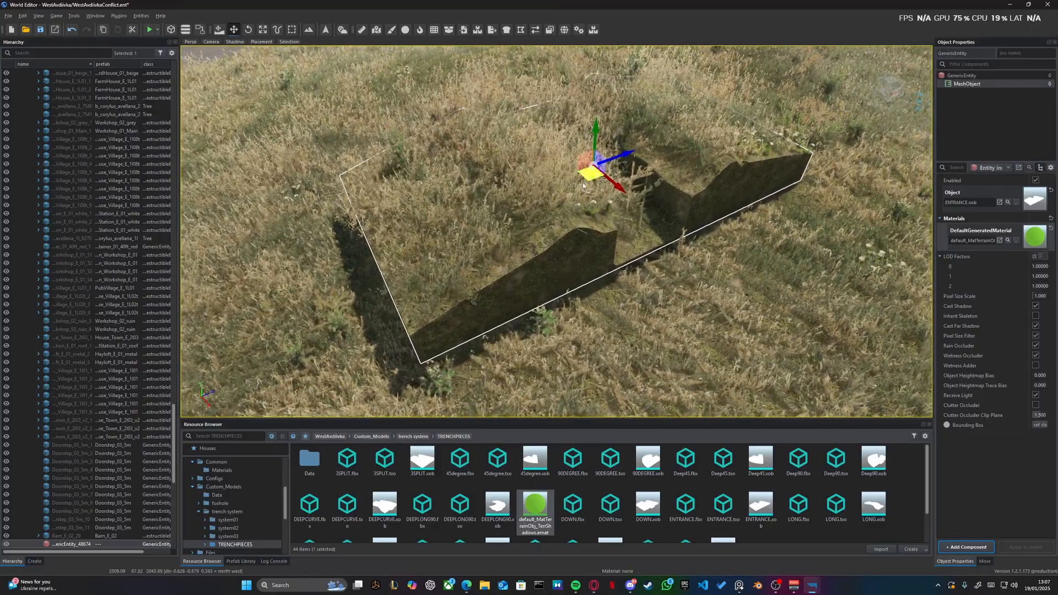
key("w")
right_click_drag(588, 173, 634, 225)
key("a")
- Activate the Terrain Tool's paint mode for the area around the trench piece
key("t")
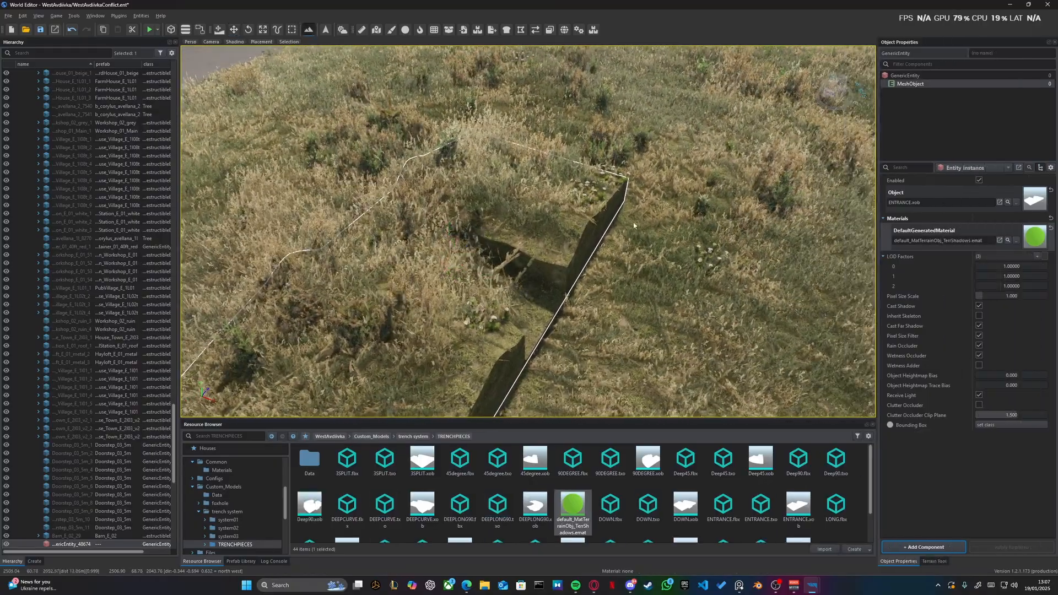
left_click(937, 561)
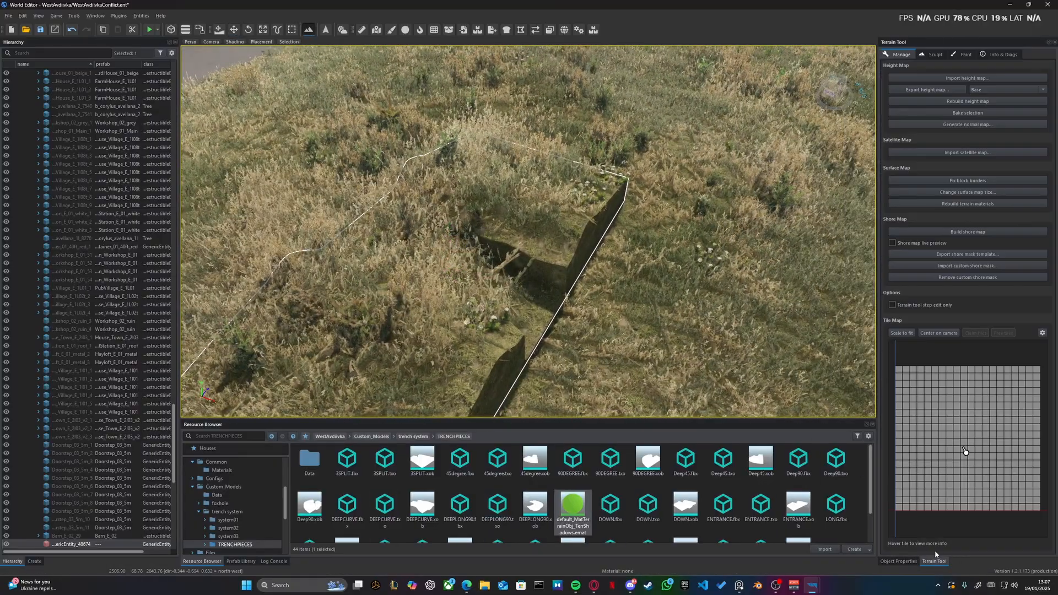
left_click(963, 55)
- Try painting the trench01 terrain material over the entrance trench piece
left_click(927, 413)
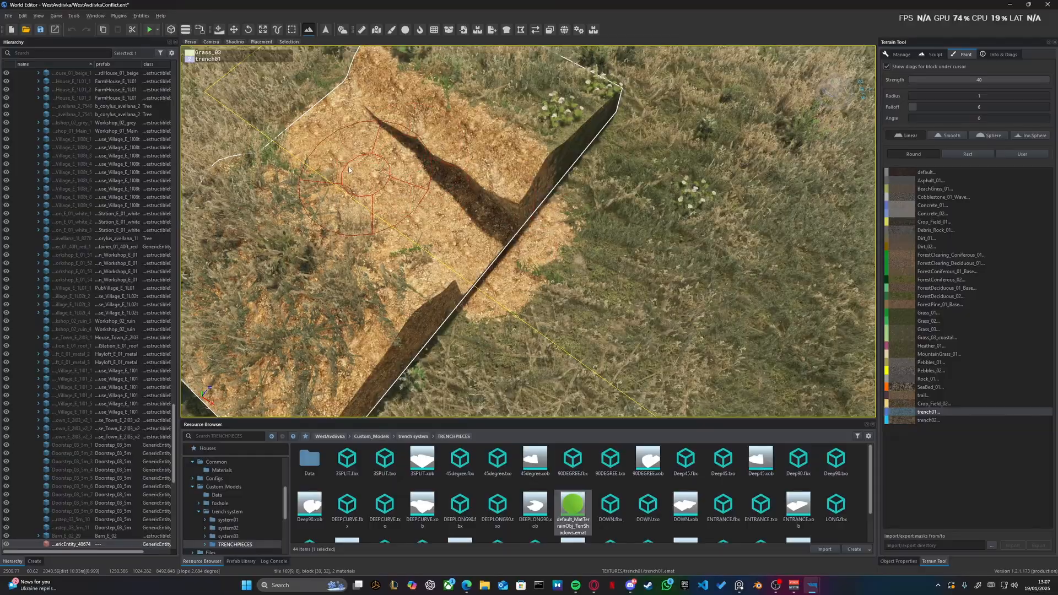
mouse_move(414, 258)
right_mouse_down()
mouse_move(341, 243)
mouse_move(309, 221)
right_mouse_up()
key("w")
key("s")
right_click_drag(474, 235, 353, 254)
- Undo the trench01 paint strokes on the trench piece
key("ctrl+z")
key("ctrl+z")
key("ctrl+z")
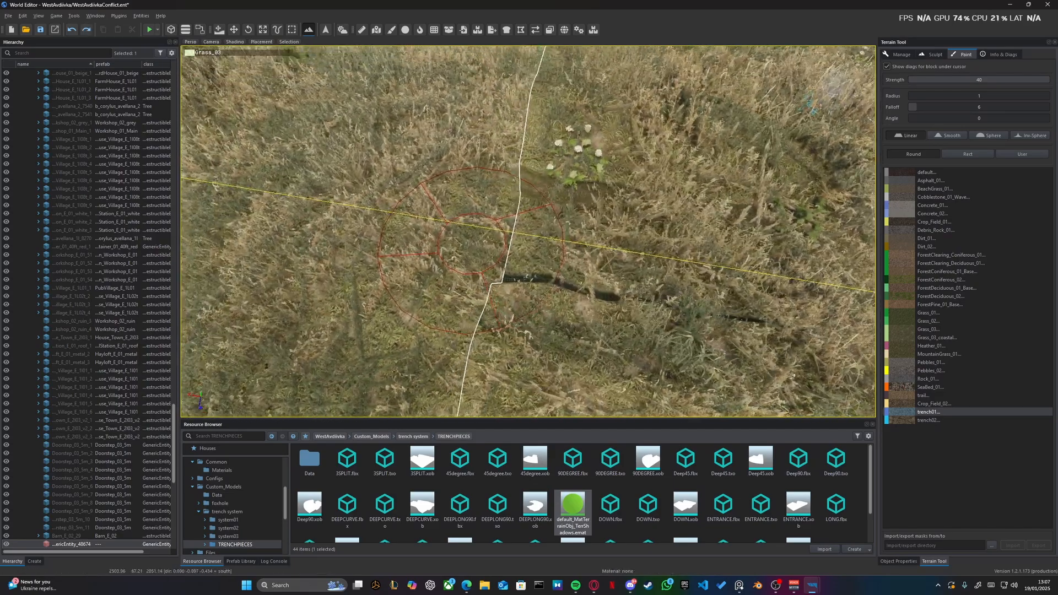
- Choose Dirt_01 for terrain painting and reapply default_MatTerrainObj_TerrShadows.emat to the entrance piece's MeshObject material slot
right_click_drag(471, 249, 507, 245)
key("w")
key("a")
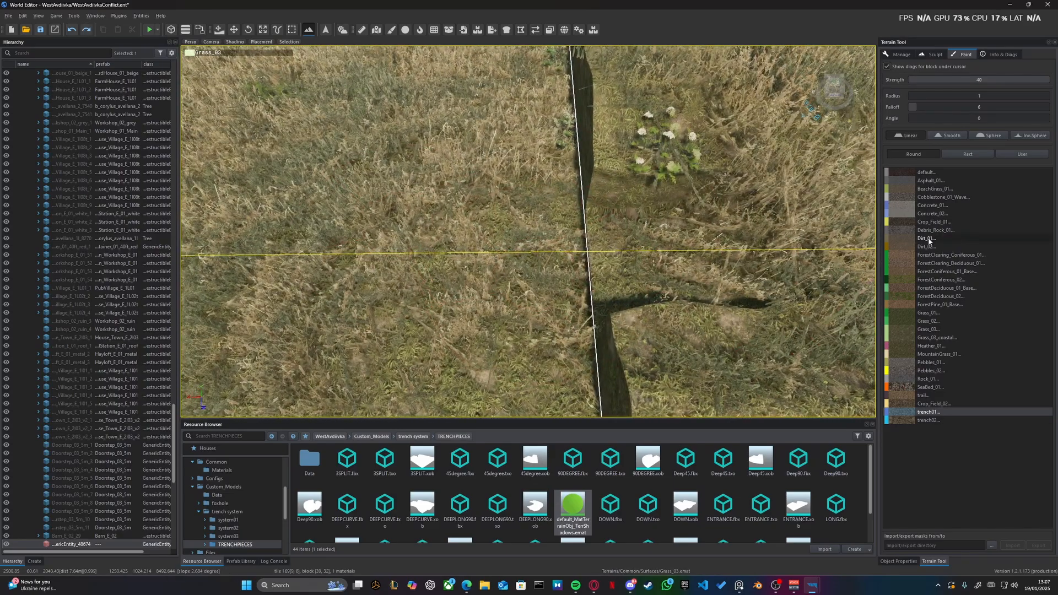
left_click(927, 238)
mouse_move(541, 247)
right_mouse_down()
mouse_move(557, 245)
mouse_move(541, 247)
right_mouse_up()
key("d")
key("s")
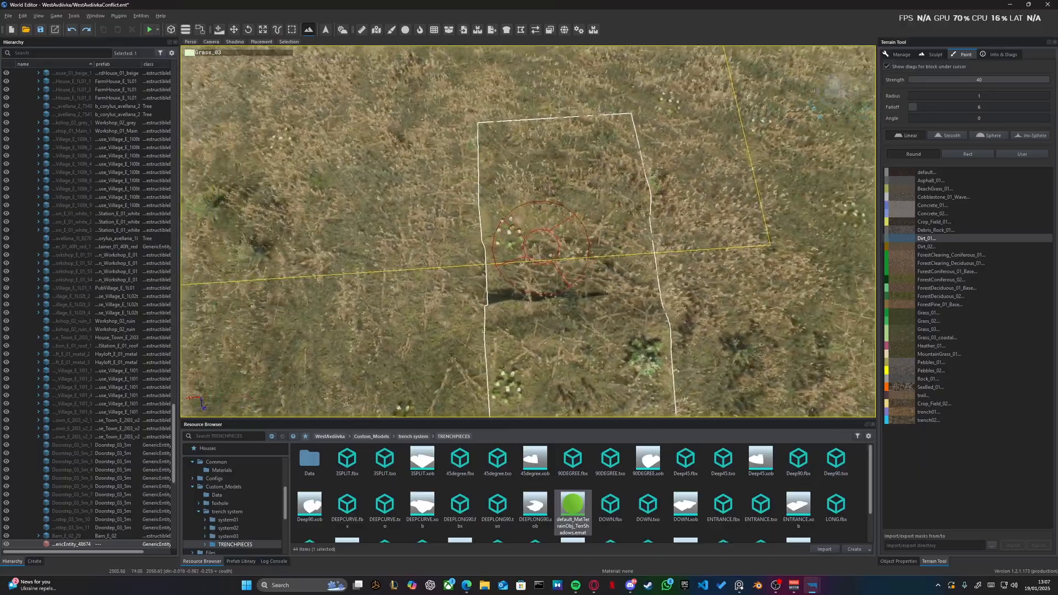
scroll(541, 245, "up", 3)
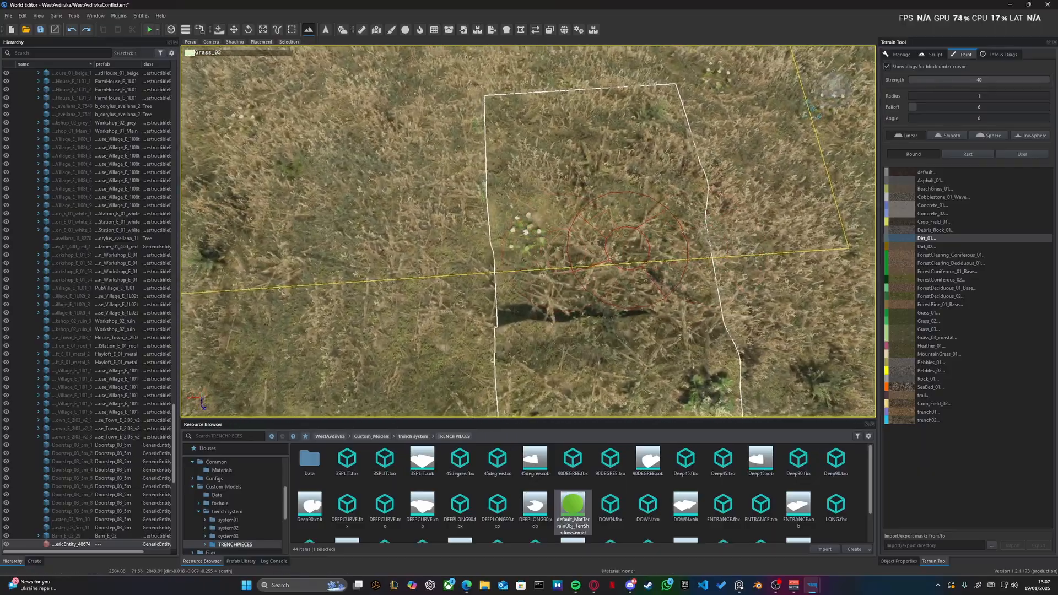
key("a")
right_click_drag(629, 253, 647, 255)
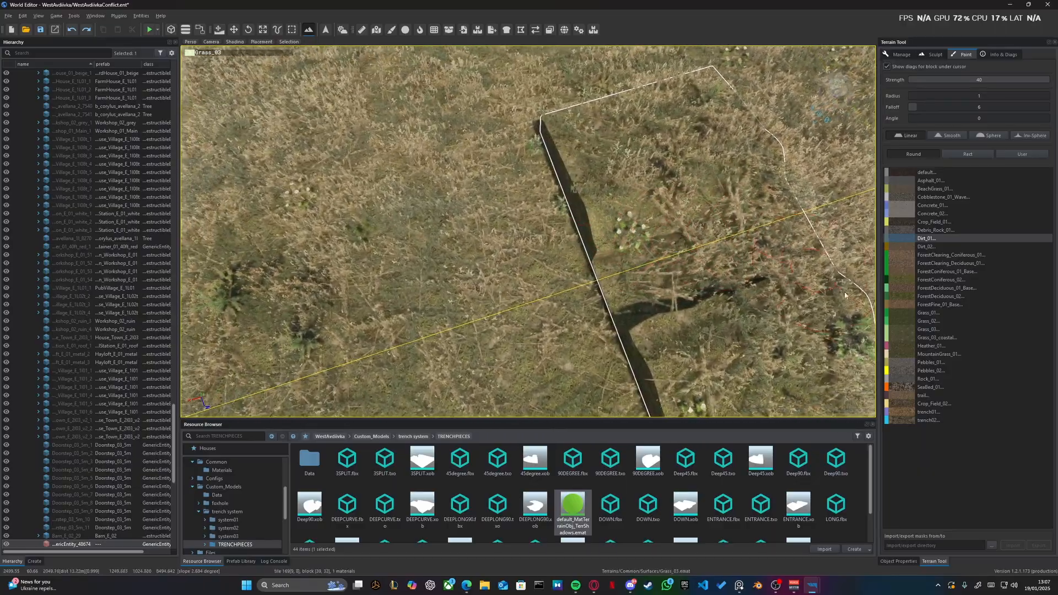
left_click(896, 563)
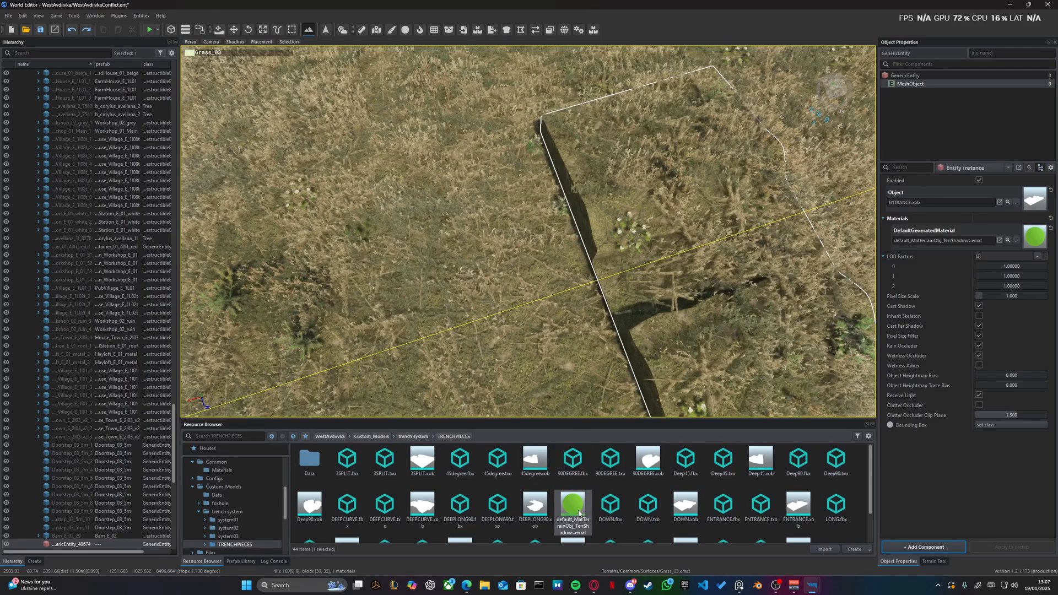
mouse_move(578, 514)
left_mouse_down()
mouse_move(746, 296)
mouse_move(934, 232)
mouse_move(921, 242)
left_mouse_up()
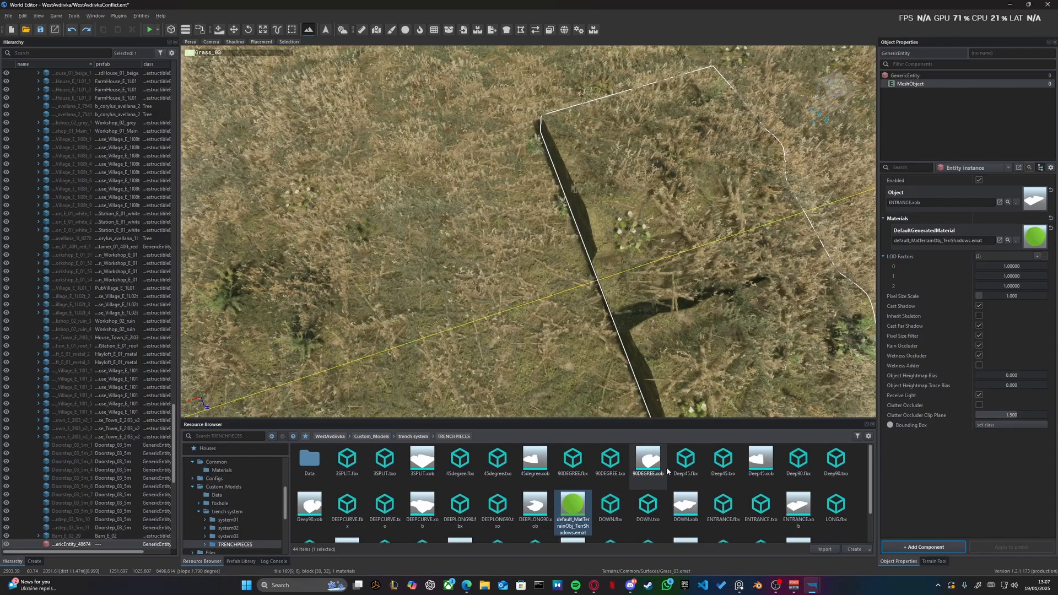
- Paint Dirt_01 along the channel of the entrance trench piece and return to the Move tool
mouse_move(445, 225)
right_mouse_down()
mouse_move(455, 221)
mouse_move(440, 238)
right_mouse_up()
key("d")
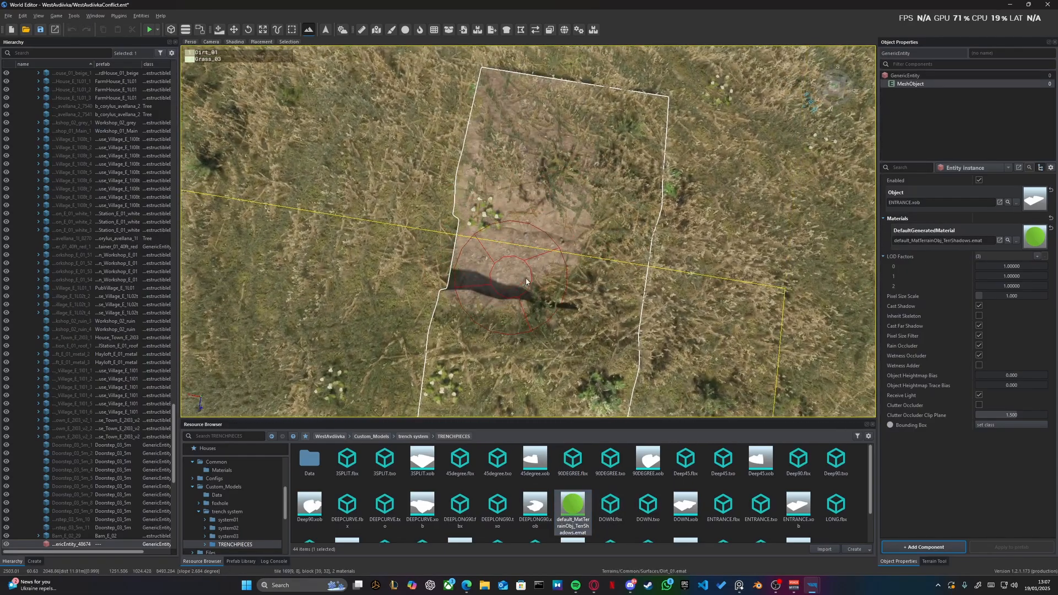
right_click_drag(569, 270, 493, 268)
right_click_drag(575, 201, 436, 190)
mouse_move(430, 261)
right_mouse_down()
mouse_move(414, 256)
mouse_move(444, 260)
mouse_move(380, 254)
mouse_move(439, 245)
right_mouse_up()
key("w")
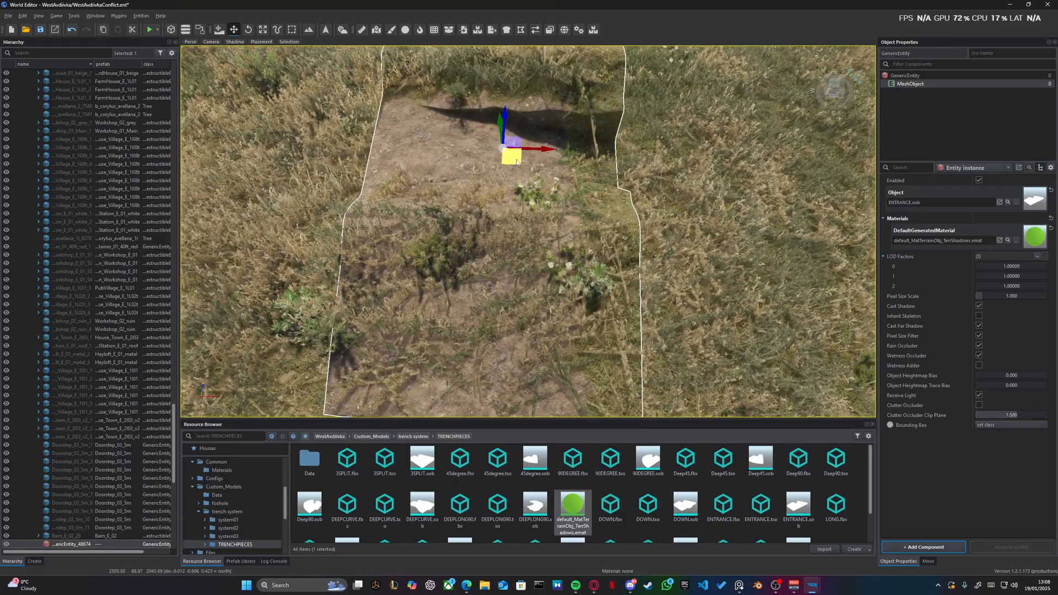
- Examine the Dirt_01 coverage on the trench piece's channel, banks and edges
key("d")
right_click_drag(533, 170, 694, 223)
key("s")
key("w")
key("s")
key("w")
key("q")
key("s")
key("w")
key("s")
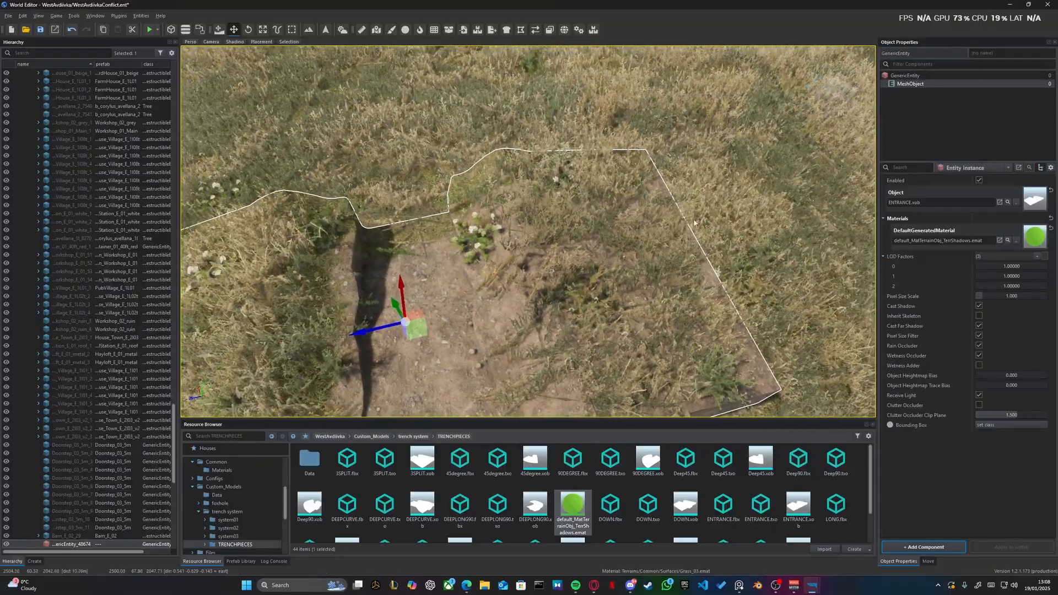
key("d")
right_click_drag(527, 206, 308, 196)
key("w")
key("s")
key("w")
right_click_drag(428, 290, 423, 295)
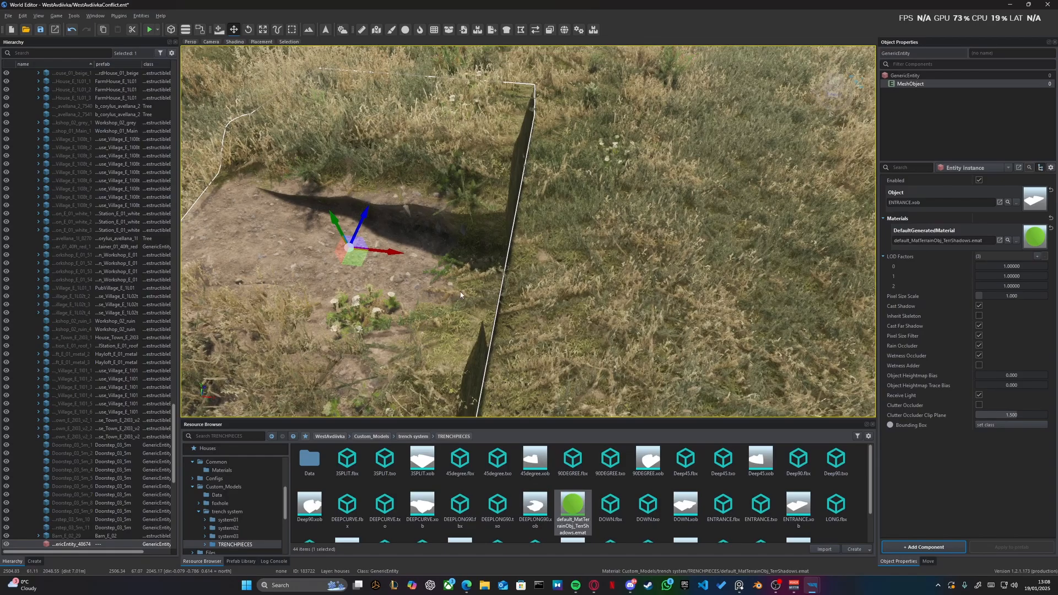
- Extend the Dirt_01 paint over the trench's banks and onto the ground at its open end
key("t")
mouse_move(461, 275)
left_mouse_down()
mouse_move(456, 313)
mouse_move(381, 264)
mouse_move(447, 250)
mouse_move(388, 256)
left_mouse_up()
mouse_move(388, 257)
right_mouse_down()
mouse_move(369, 263)
mouse_move(441, 259)
right_mouse_up()
key("s")
mouse_move(557, 268)
left_mouse_down()
mouse_move(452, 289)
mouse_move(424, 317)
mouse_move(427, 286)
mouse_move(464, 265)
left_mouse_up()
key("w")
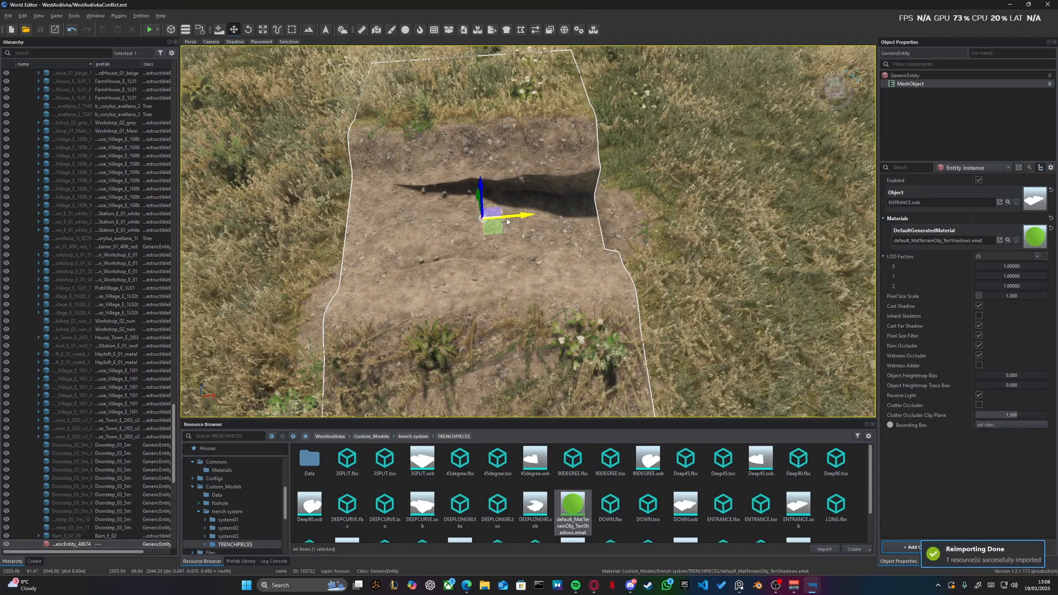
- Examine the painted trench piece from above and at its open end
right_click_drag(509, 220, 532, 320)
key("d")
key("w")
key("s")
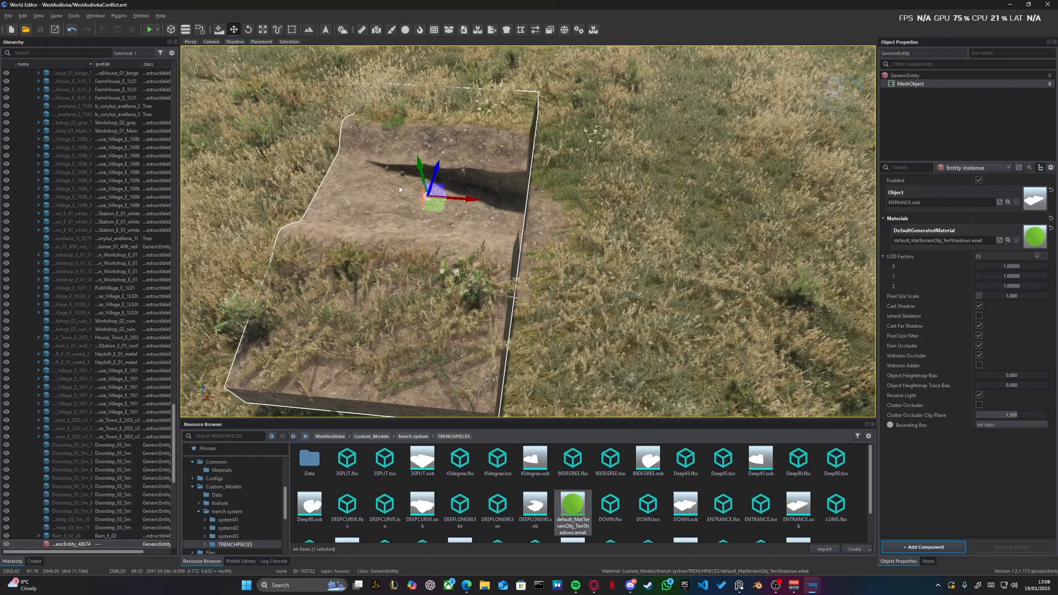
key("w")
right_click_drag(384, 317, 259, 284)
key("d")
key("z")
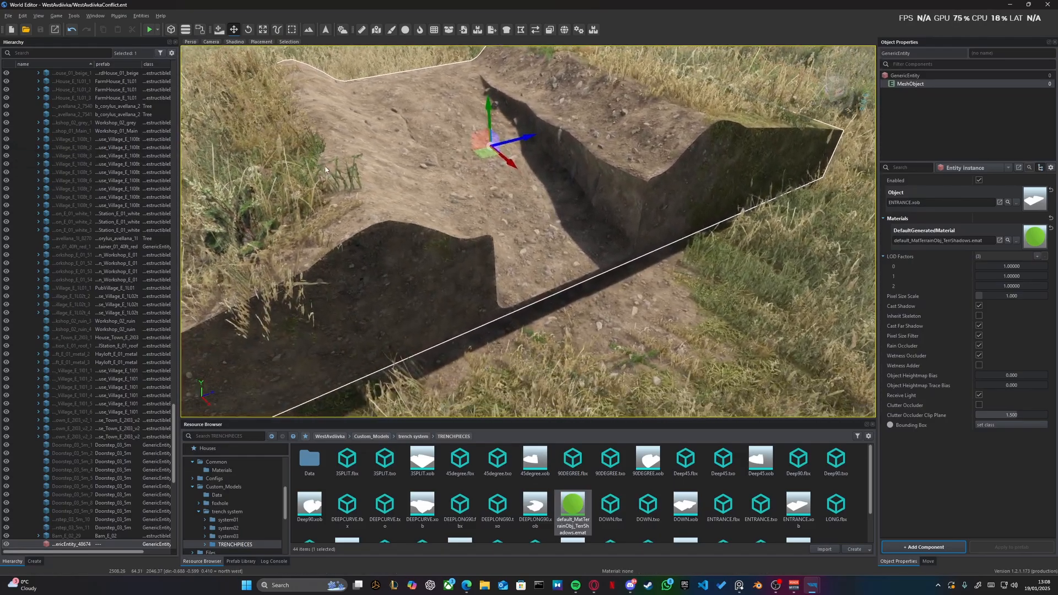
key("q")
right_click_drag(331, 181, 372, 180)
scroll(372, 180, "down", 3)
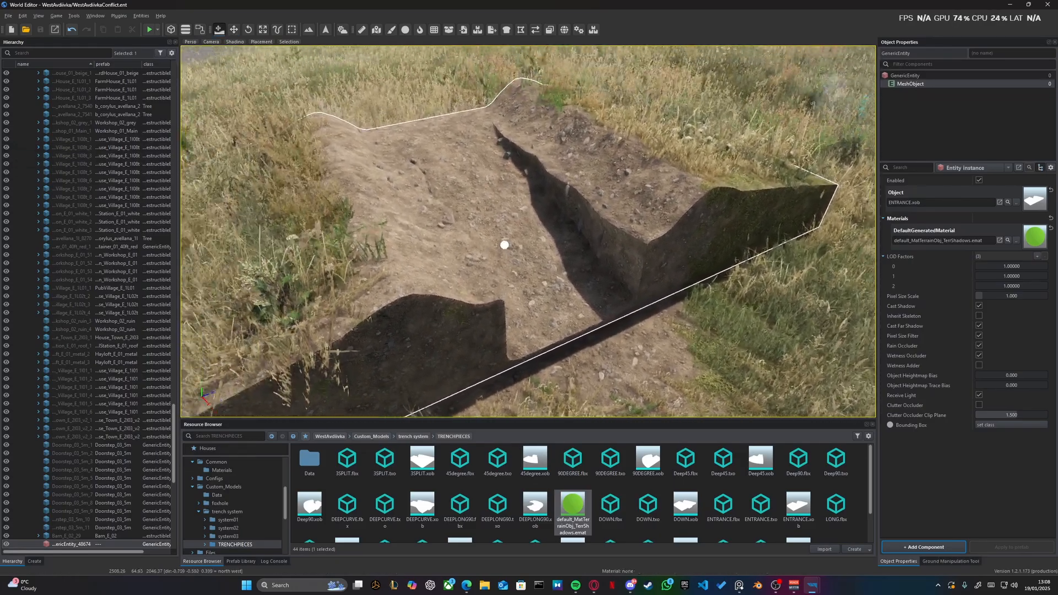
key("w")
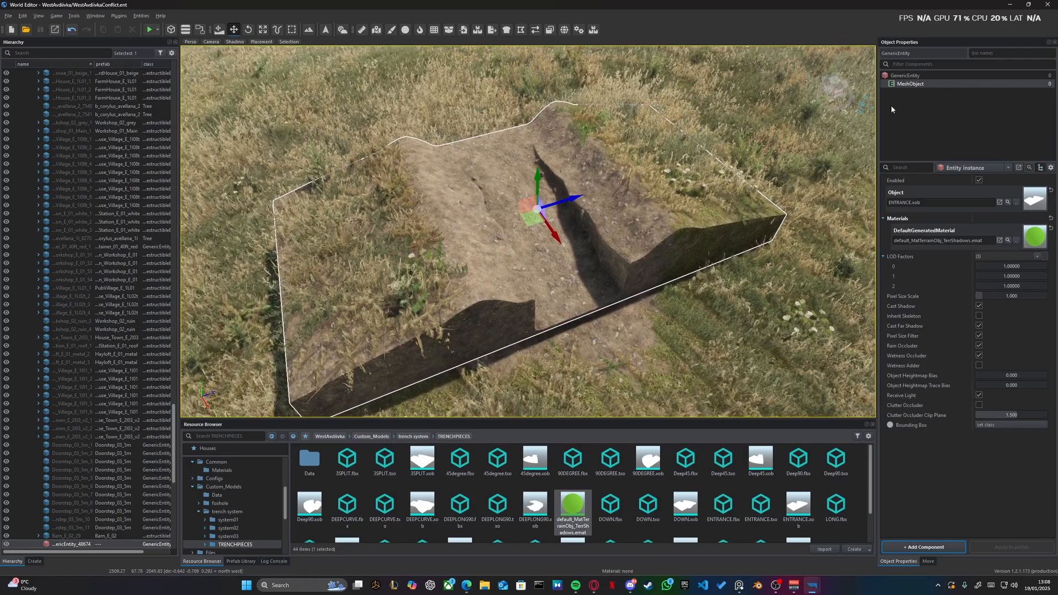
- Add a RigidBody component to the entrance trench entity
left_click(903, 76)
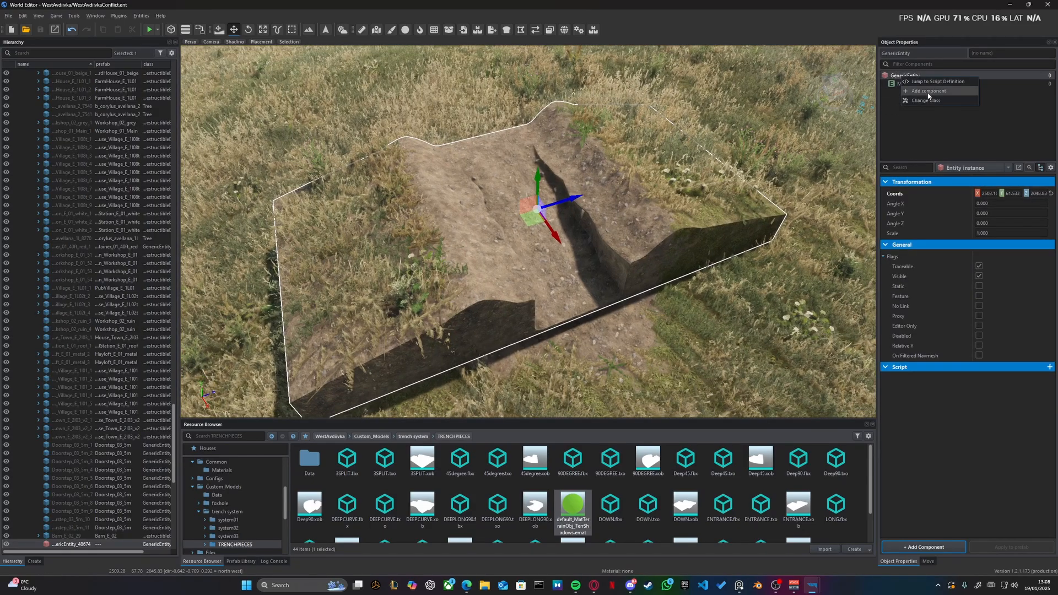
left_click(928, 92)
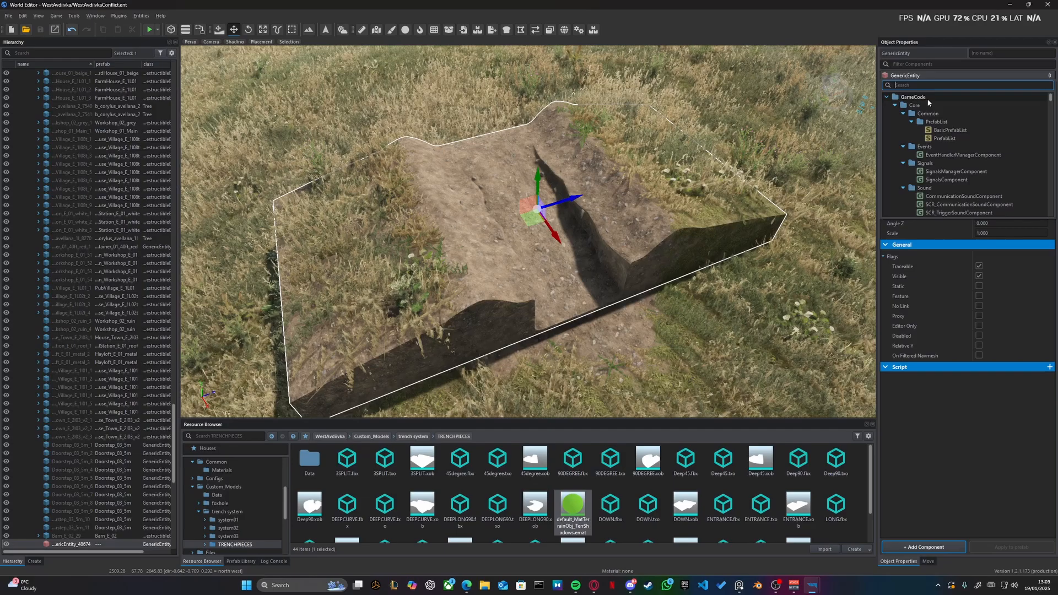
type("rigid")
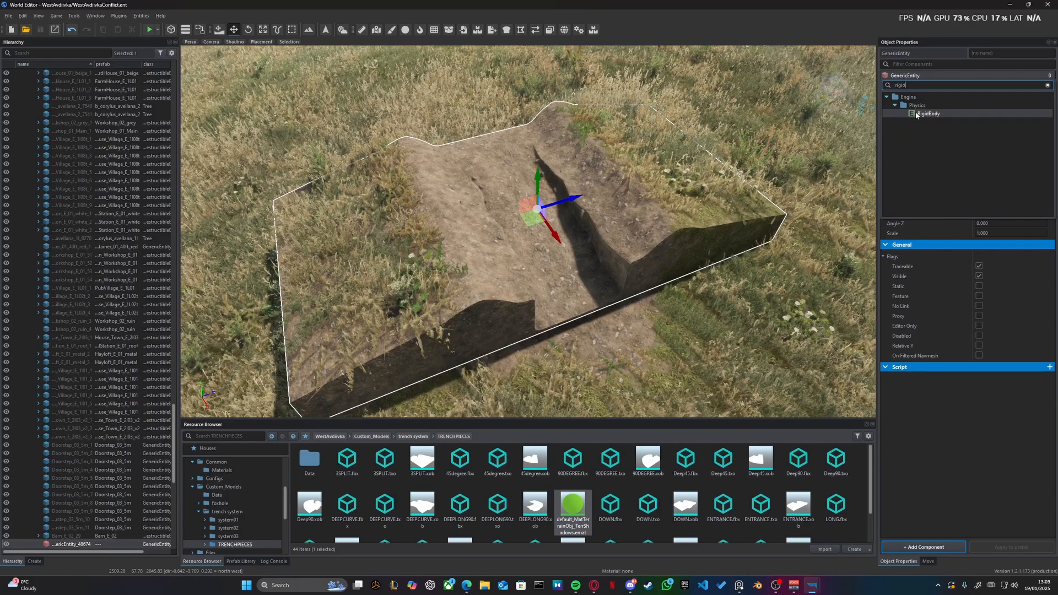
double_click(927, 114)
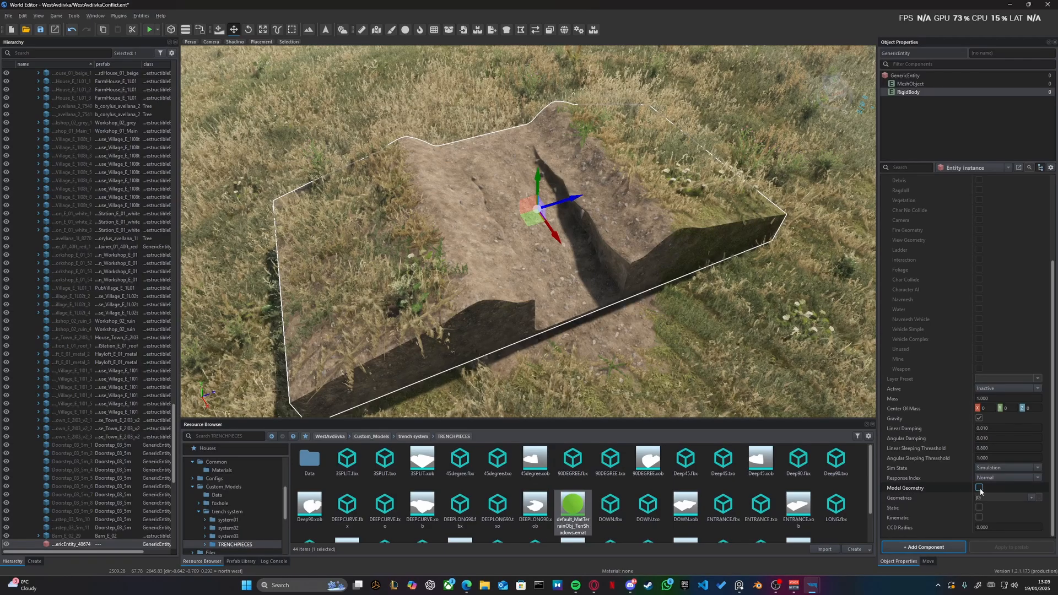
- Enable Model Geometry and Static on the RigidBody component and assign it to the Terrain layer
left_click(979, 488)
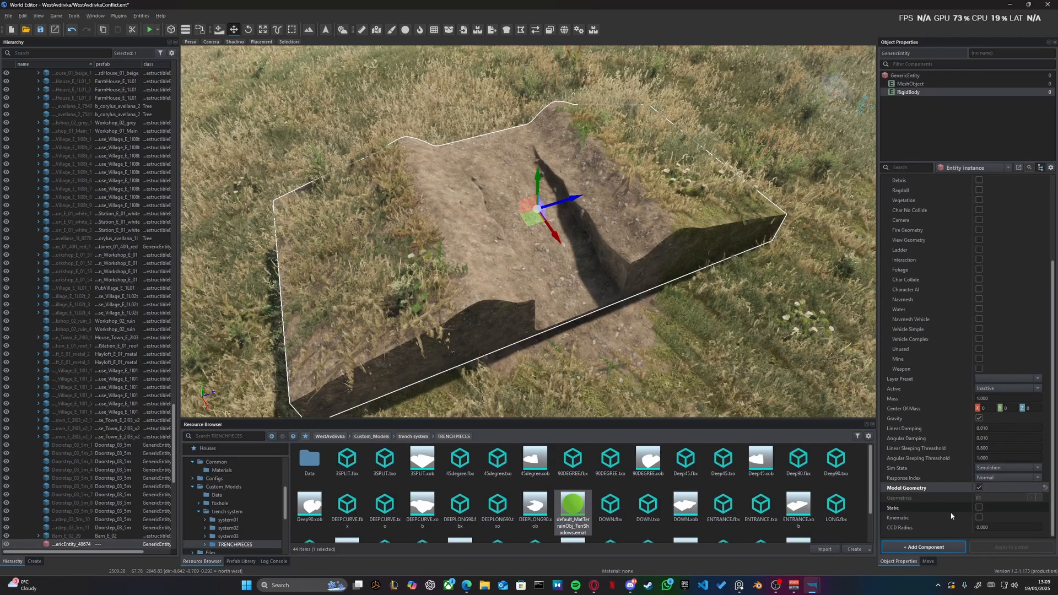
left_click(980, 508)
scroll(958, 349, "up", 3)
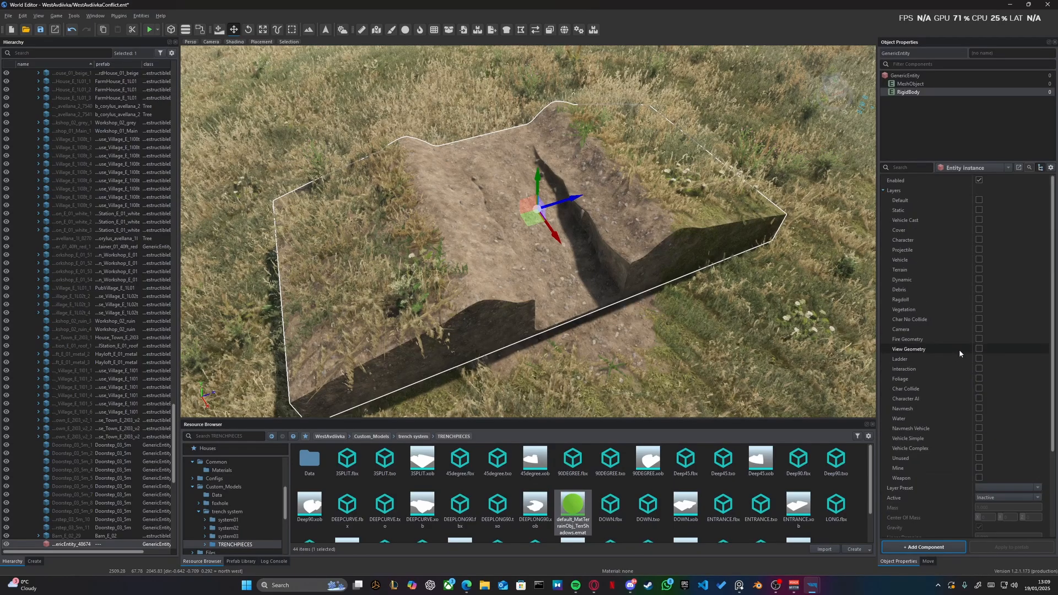
key("d")
right_click_drag(772, 242, 683, 242)
left_click(979, 270)
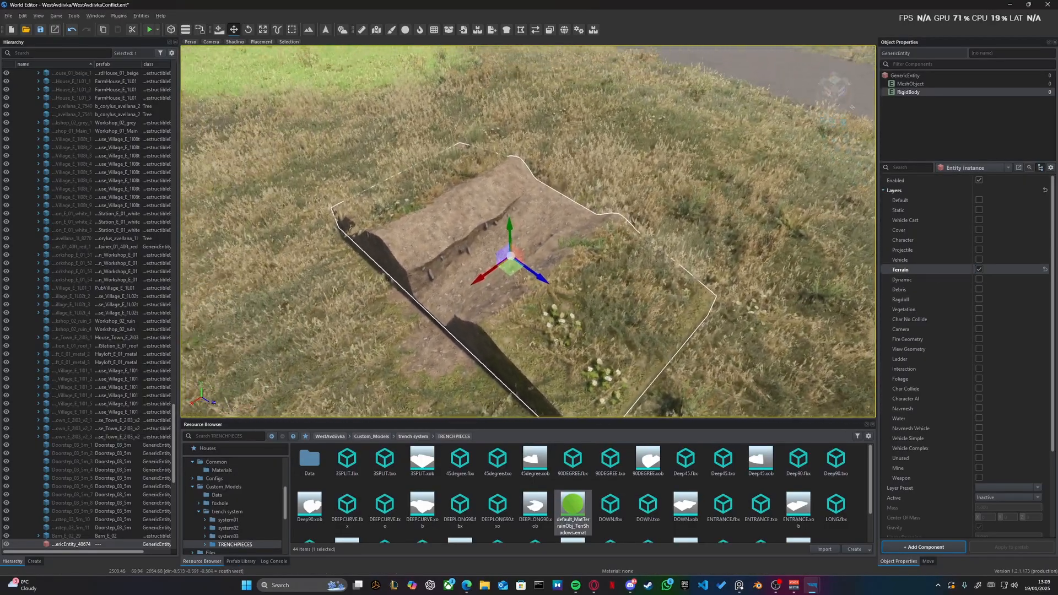
- Examine the configured trench piece and its surroundings from several sides
key("a")
right_click_drag(457, 184, 262, 194)
key("a")
key("s")
key("d")
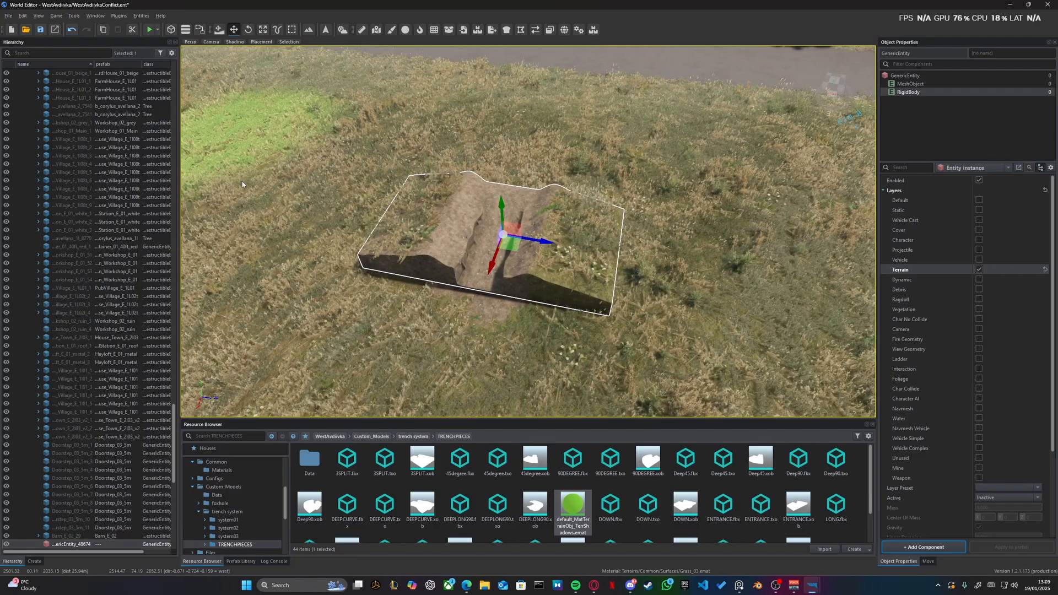
mouse_move(426, 214)
right_mouse_down()
mouse_move(482, 201)
mouse_move(393, 208)
mouse_move(413, 211)
mouse_move(406, 201)
mouse_move(418, 200)
right_mouse_up()
key("a")
key("w")
key("a")
key("d")
key("w")
key("a")
key("d")
right_click_drag(688, 237, 655, 239)
key("d")
key("a")
key("e")
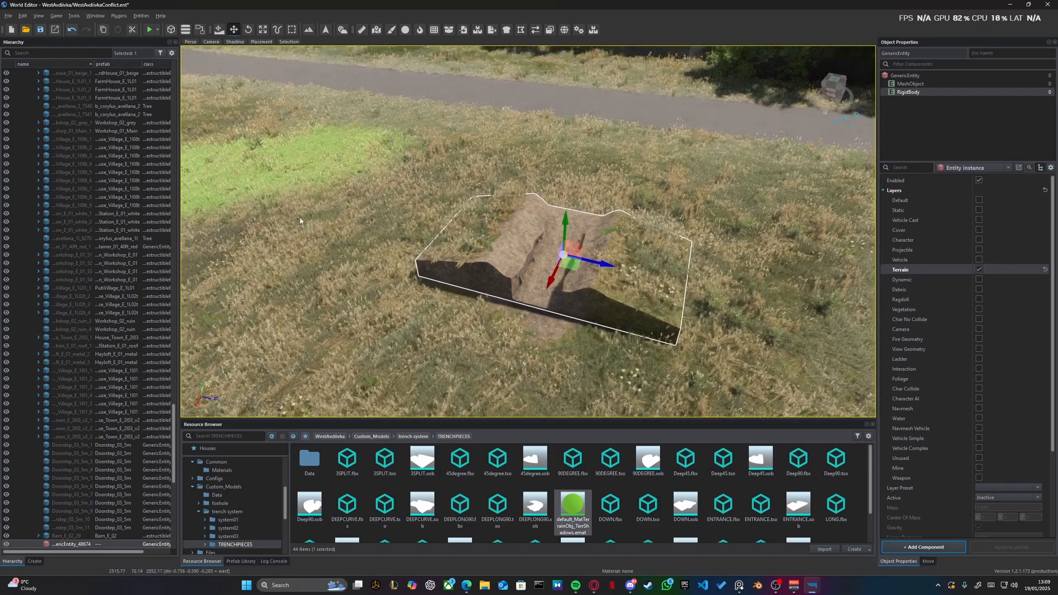
- Inspect the selected trench piece along its length and up close at its open end
key("w")
key("d")
right_click_drag(810, 313, 761, 313)
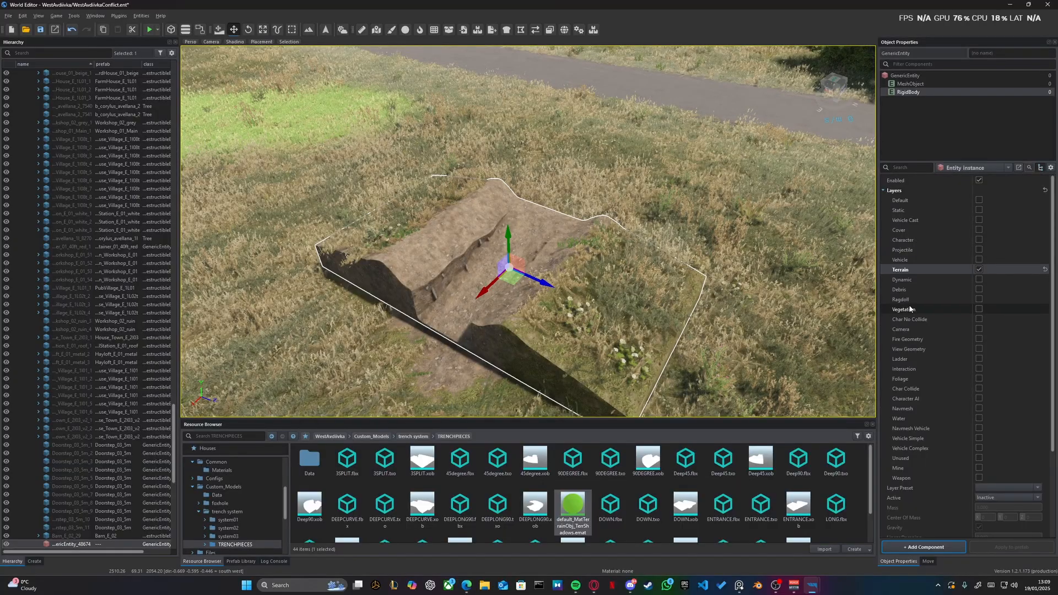
key("d")
right_click_drag(716, 275, 854, 262)
key("a")
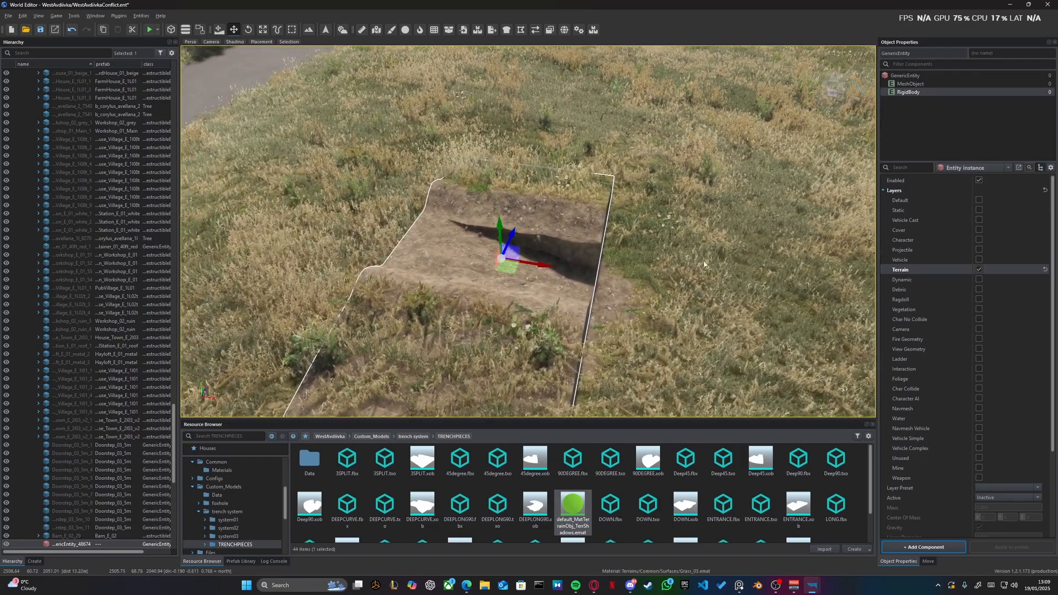
right_click_drag(704, 265, 717, 270)
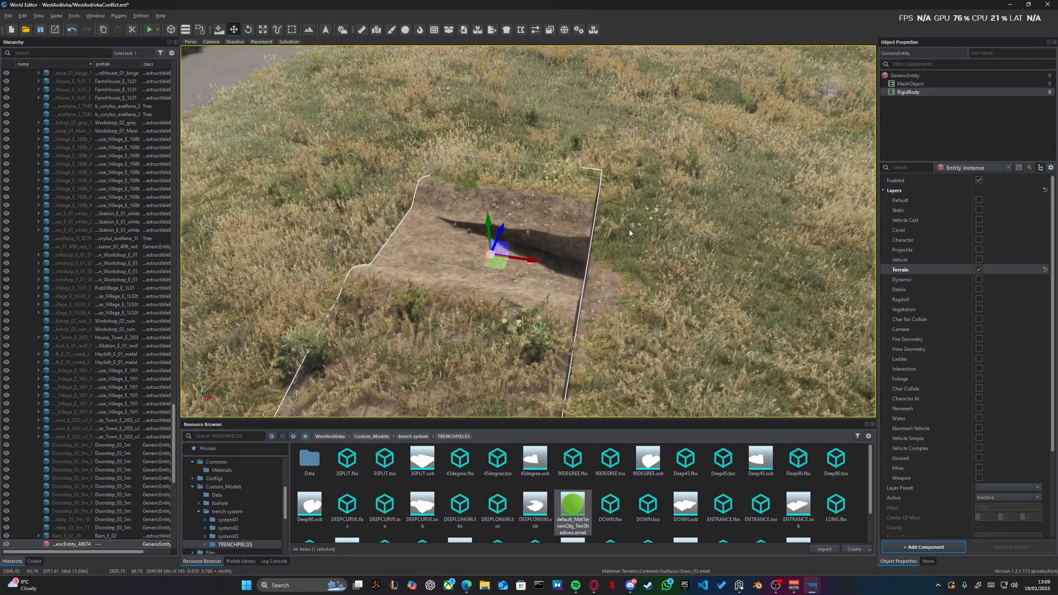
right_click_drag(639, 228, 472, 251)
right_click_drag(630, 167, 612, 157)
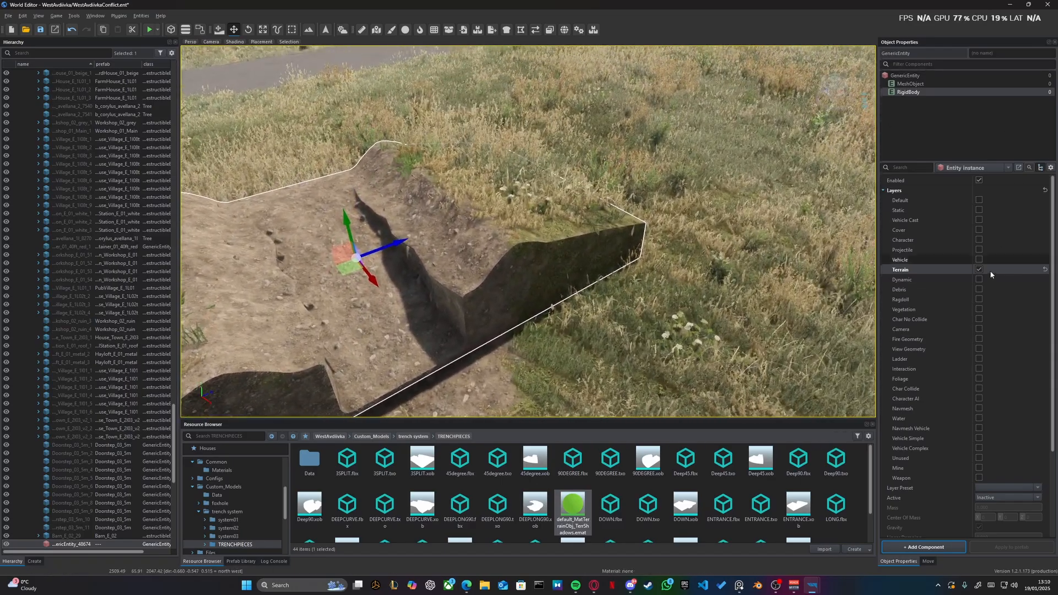
- Change the class of the trench piece's entity from GenericEntity to StaticModelEntity
left_click(909, 85)
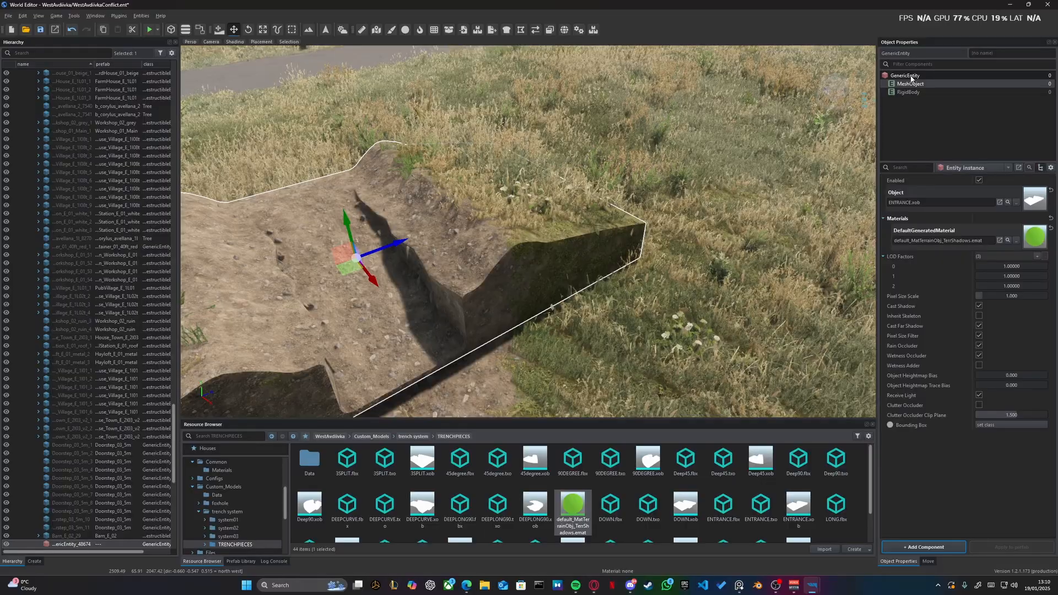
left_click(911, 77)
right_click_drag(650, 188, 620, 192)
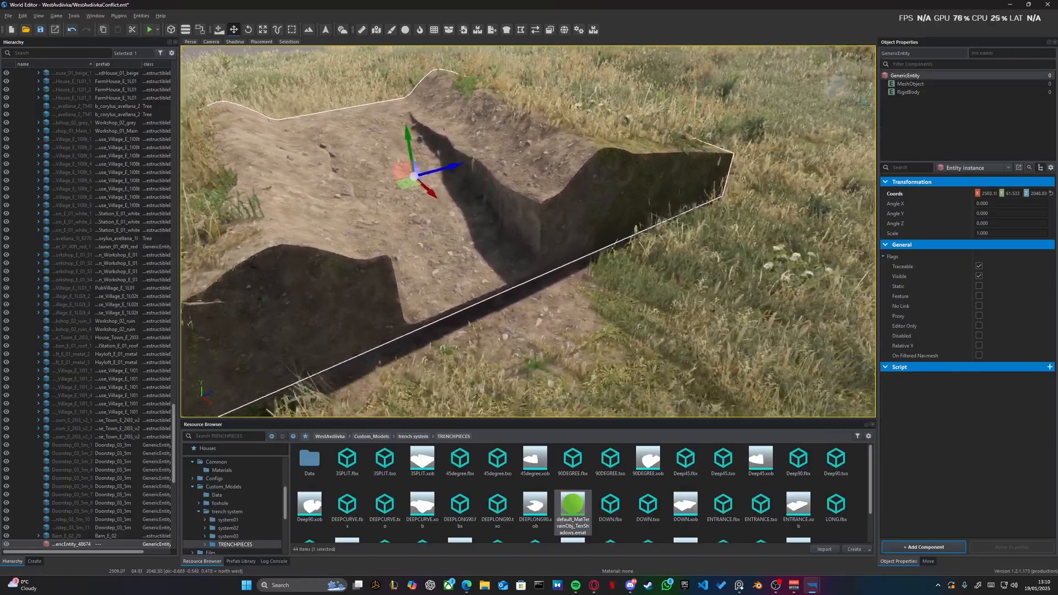
right_click_drag(515, 229, 477, 226)
key("w")
right_click_drag(700, 179, 732, 171)
key("s")
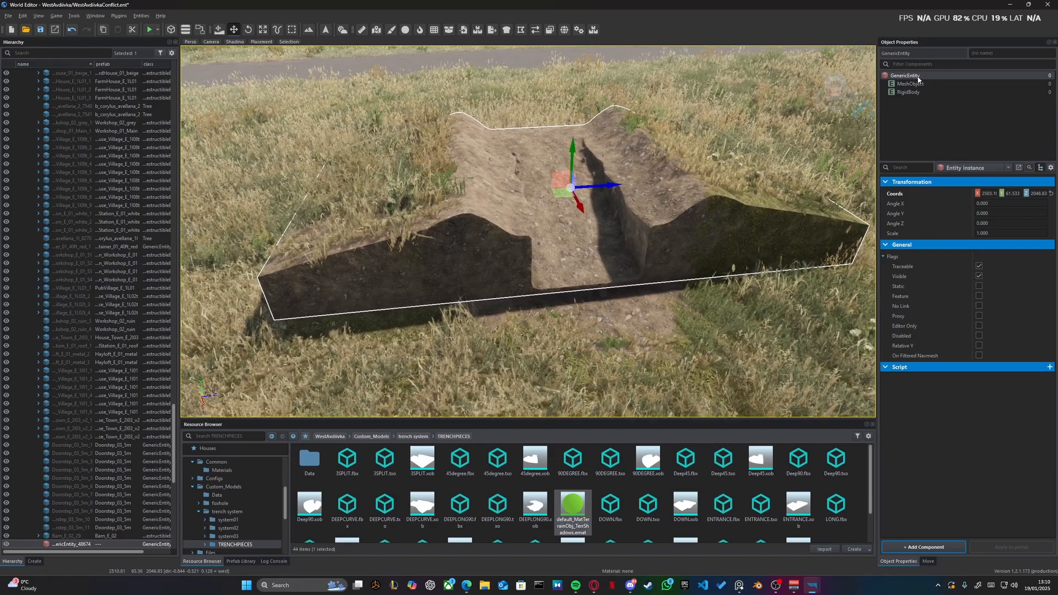
right_click(920, 76)
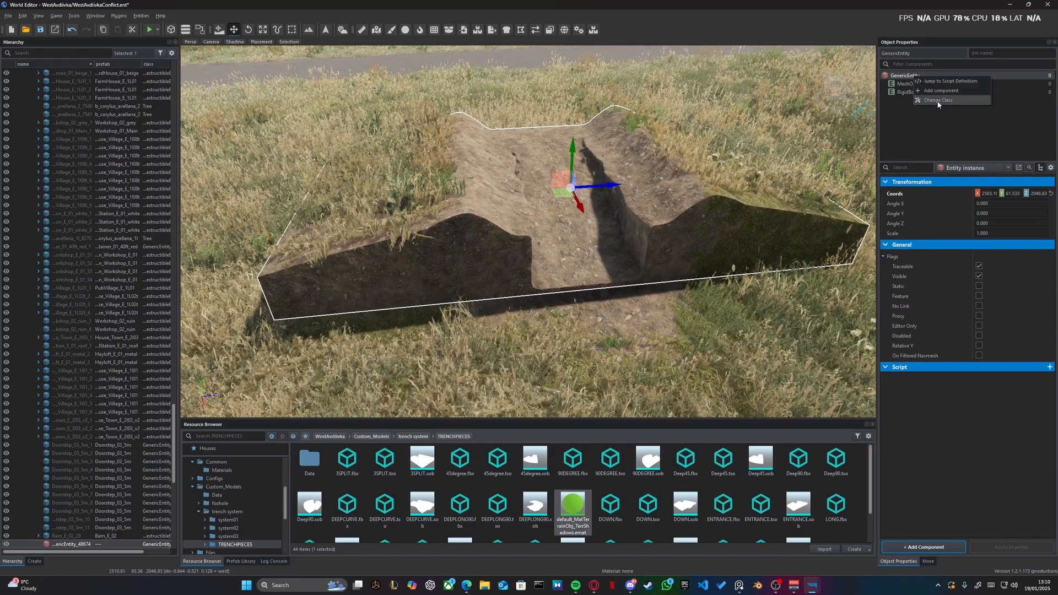
left_click(931, 102)
type("s")
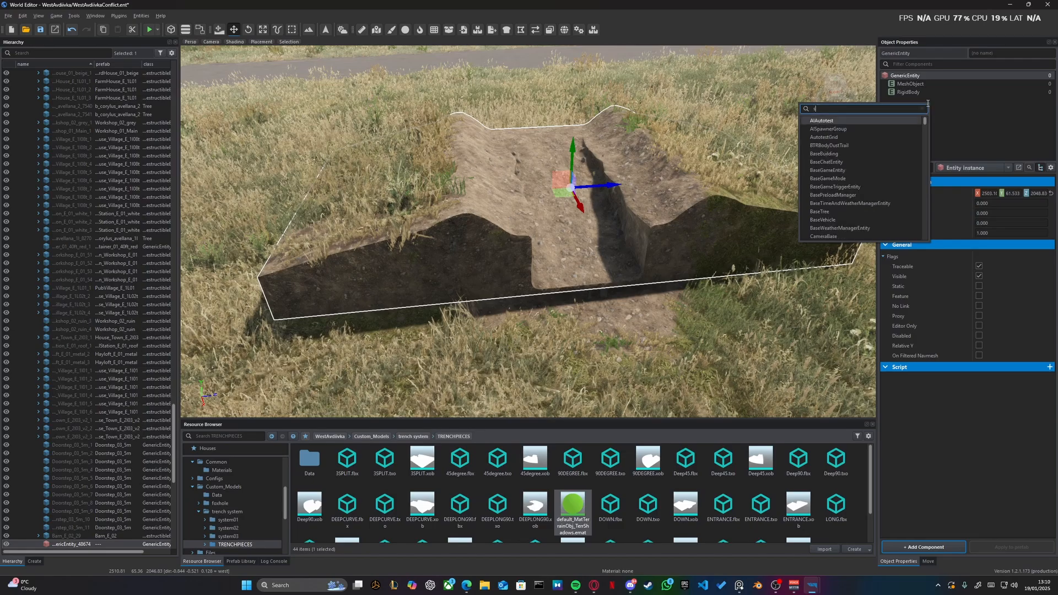
type("tatic")
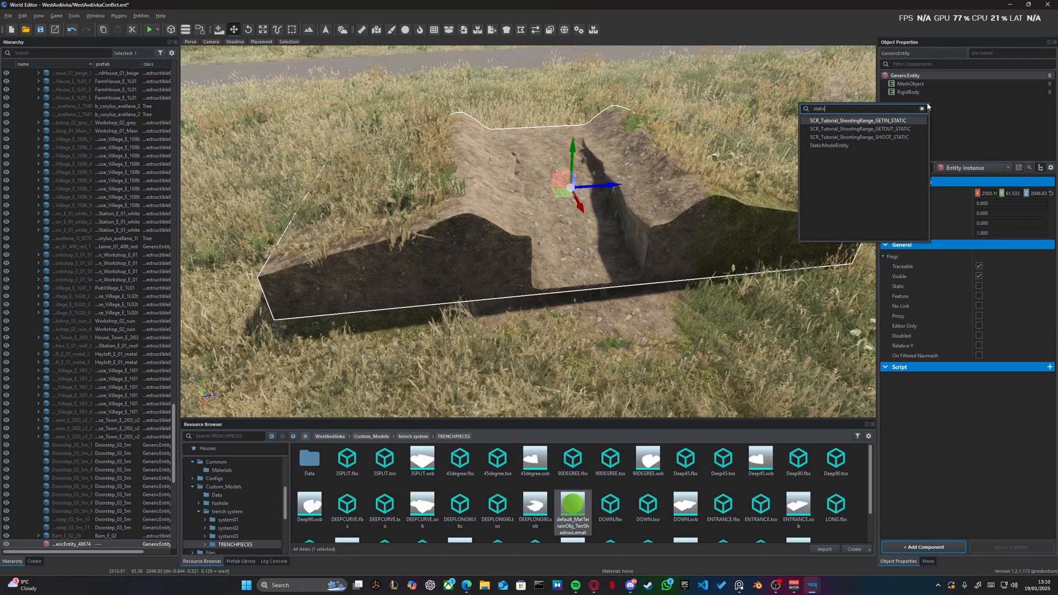
left_click(830, 146)
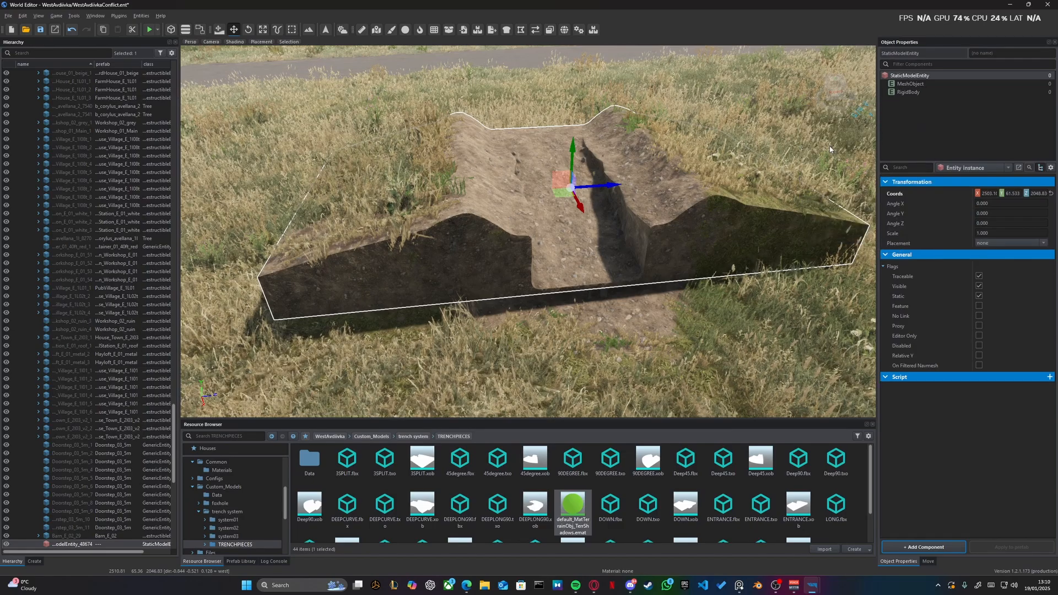
- Search the ArmaReforger resources for "embank" and place the ErodedEmbankment_01_forest_straight prefab in the grass near the trench piece
key("s")
right_click_drag(528, 231, 498, 218)
key("a")
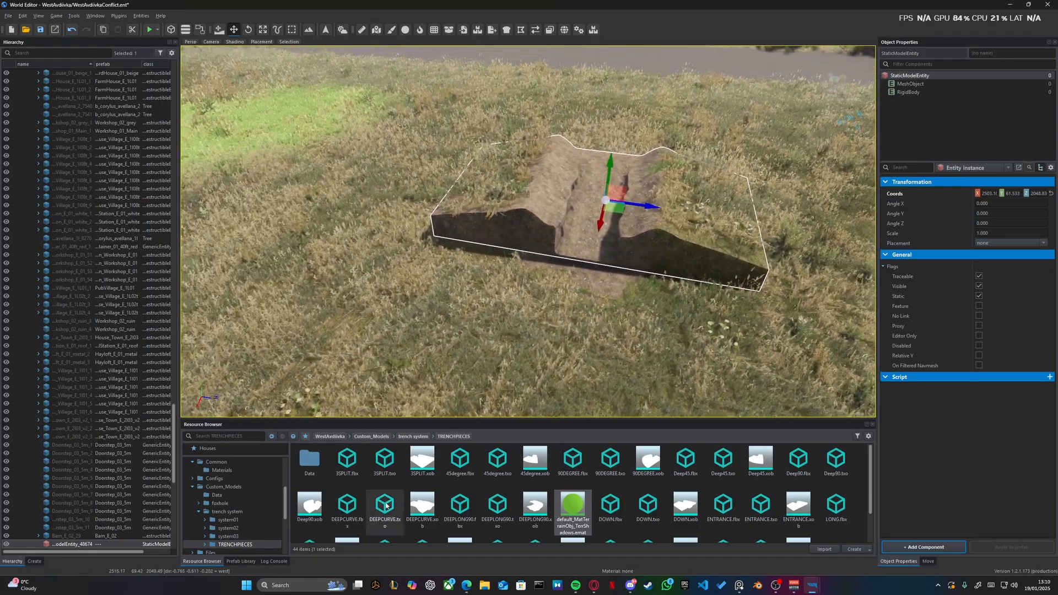
left_click(234, 436)
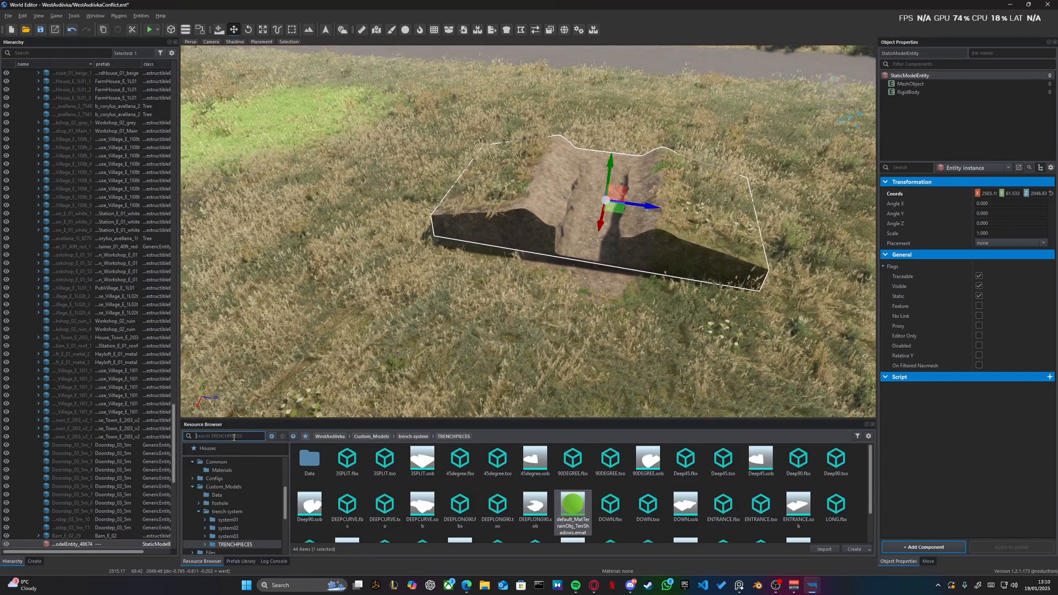
type("embank")
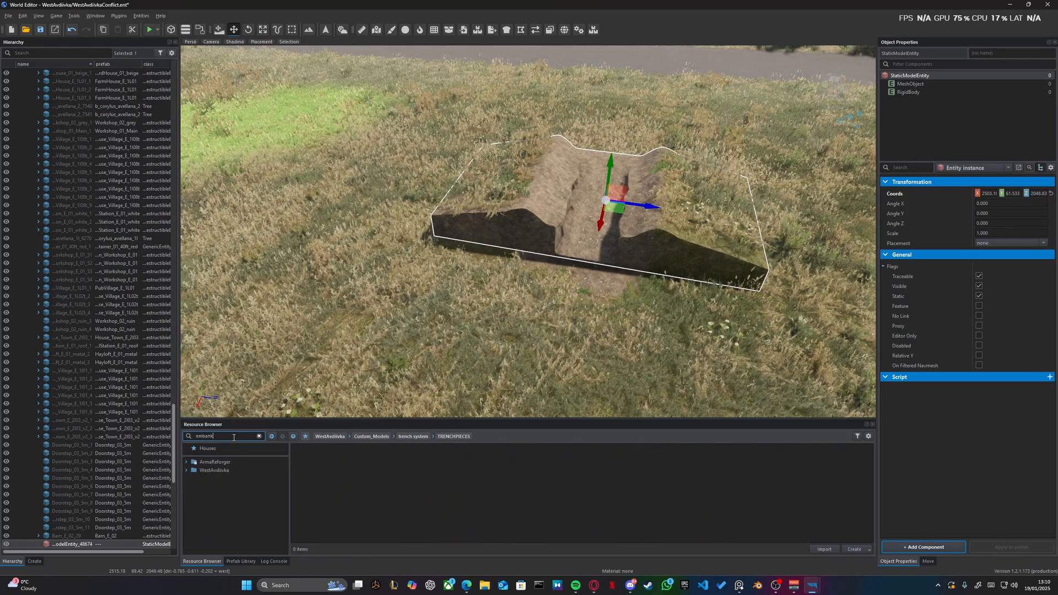
left_click(247, 462)
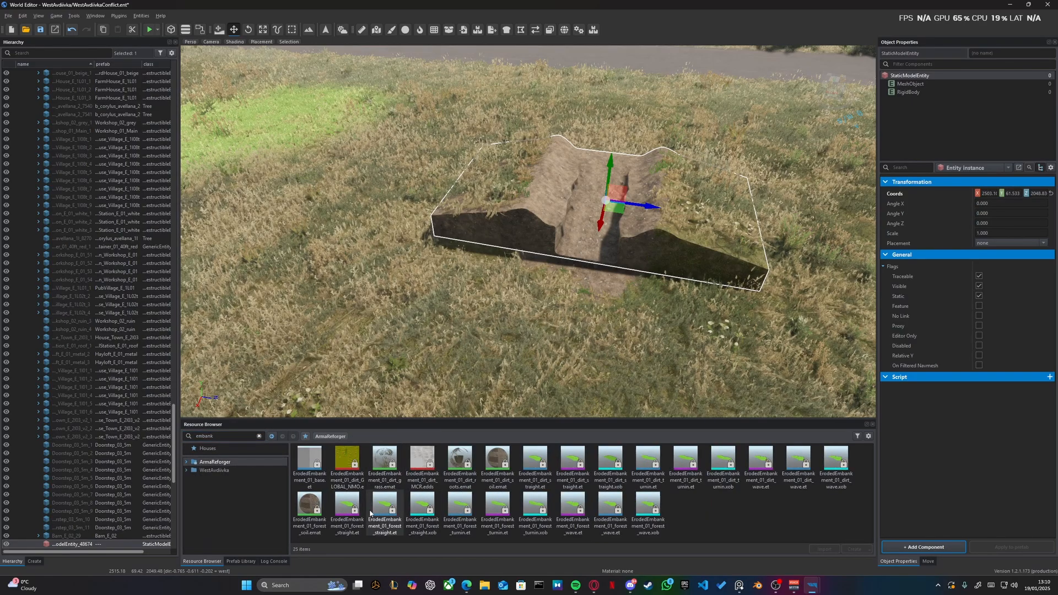
left_click_drag(382, 512, 305, 230)
- Rotate the embankment to about -155° around Y and shift it slightly on the ground beside the trench piece
right_click_drag(305, 229, 371, 225)
key("d")
key("e")
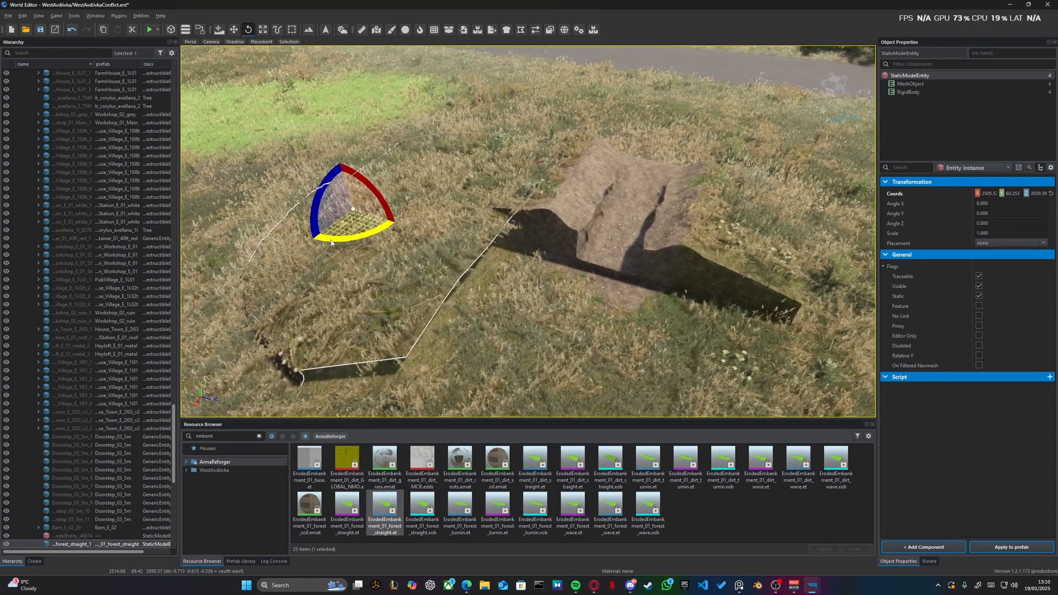
left_click_drag(355, 235, 317, 252)
key("w")
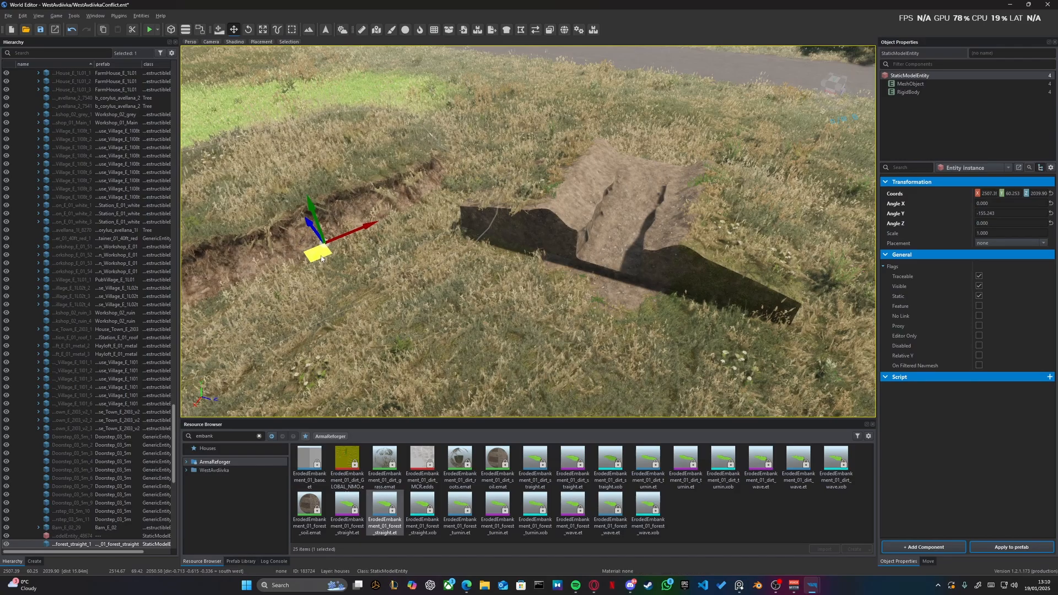
key("d")
right_click_drag(316, 252, 213, 235)
key("q")
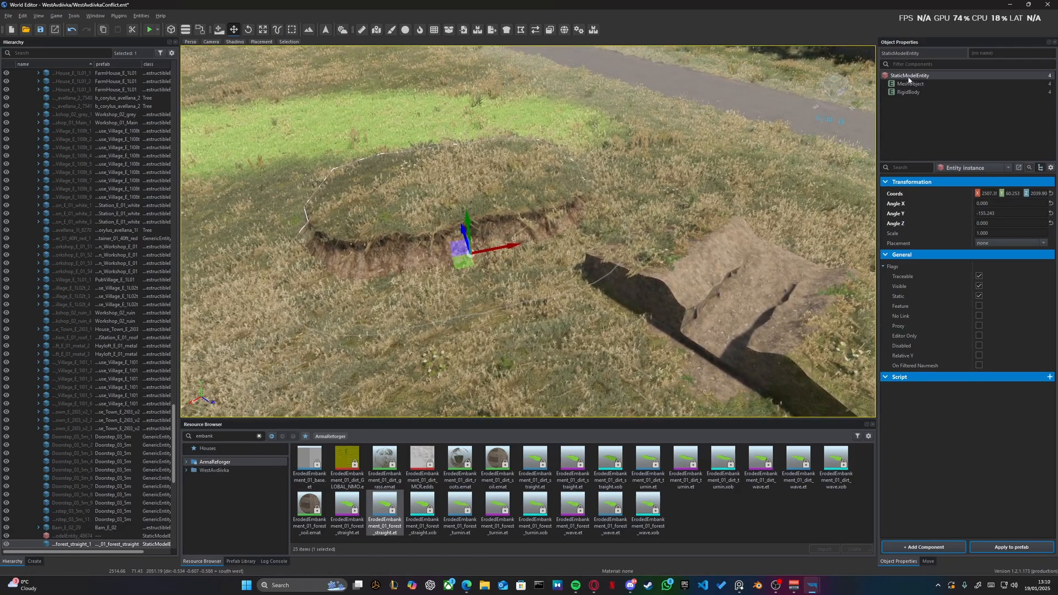
- Compare the MeshObject materials and LOD factors of the trench piece with those of the embankment
right_click_drag(606, 160, 626, 166)
key("d")
left_click(589, 223)
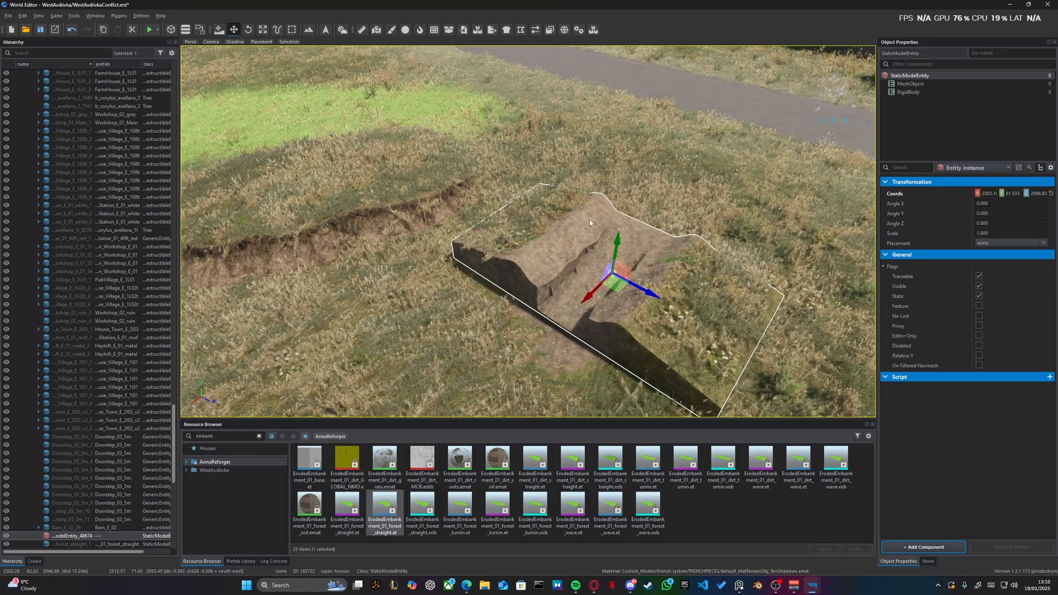
left_click(903, 85)
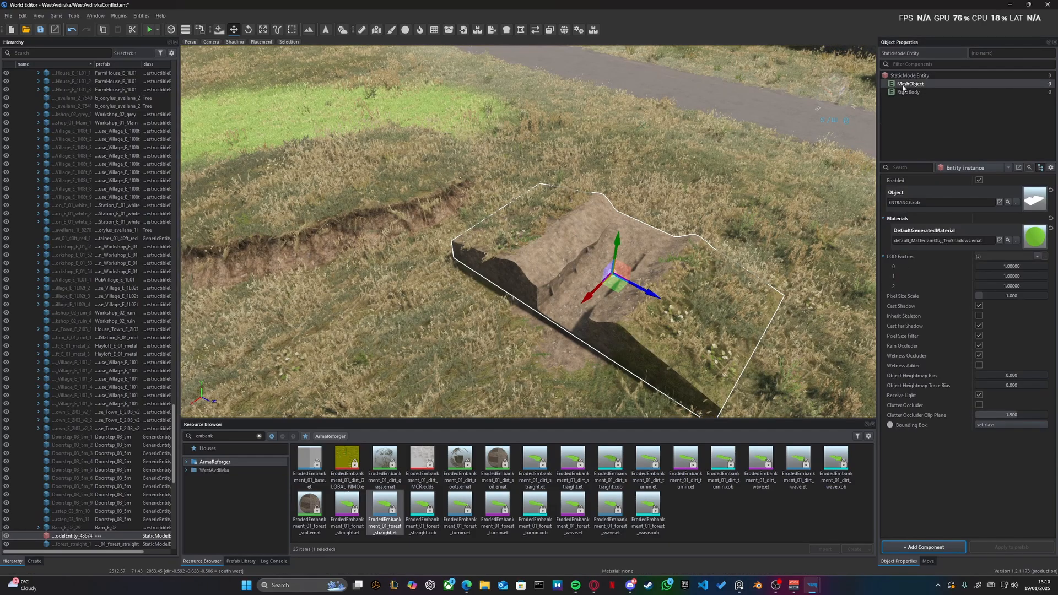
left_click(520, 239)
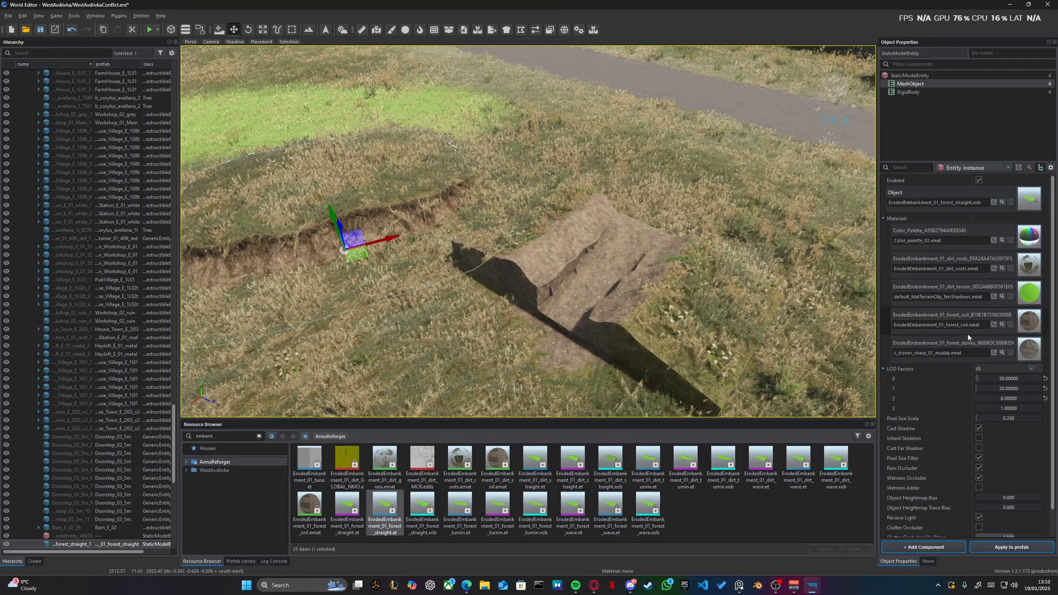
scroll(936, 341, "down", 2)
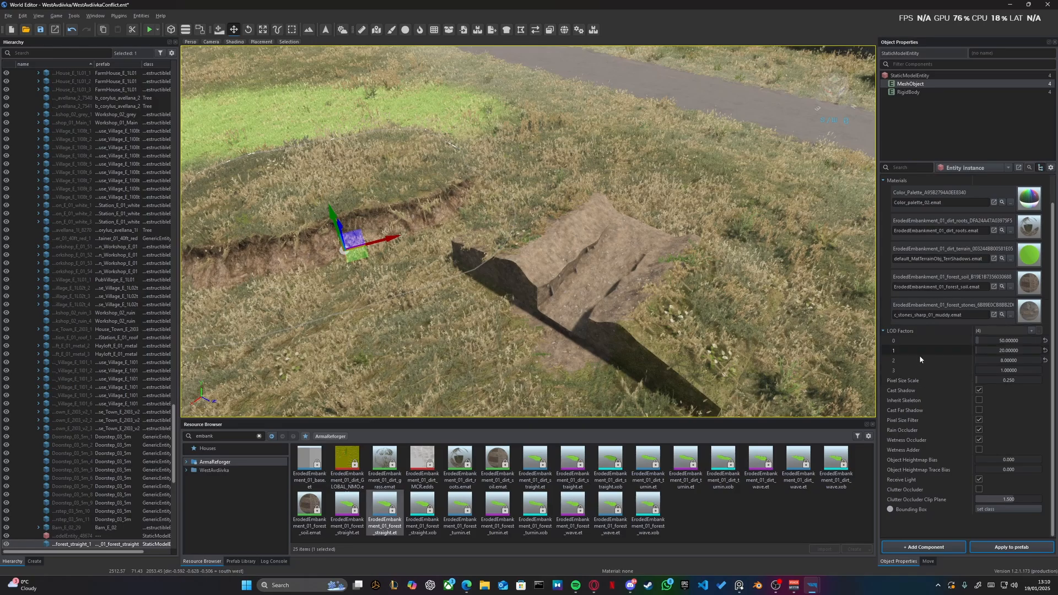
left_click(675, 323)
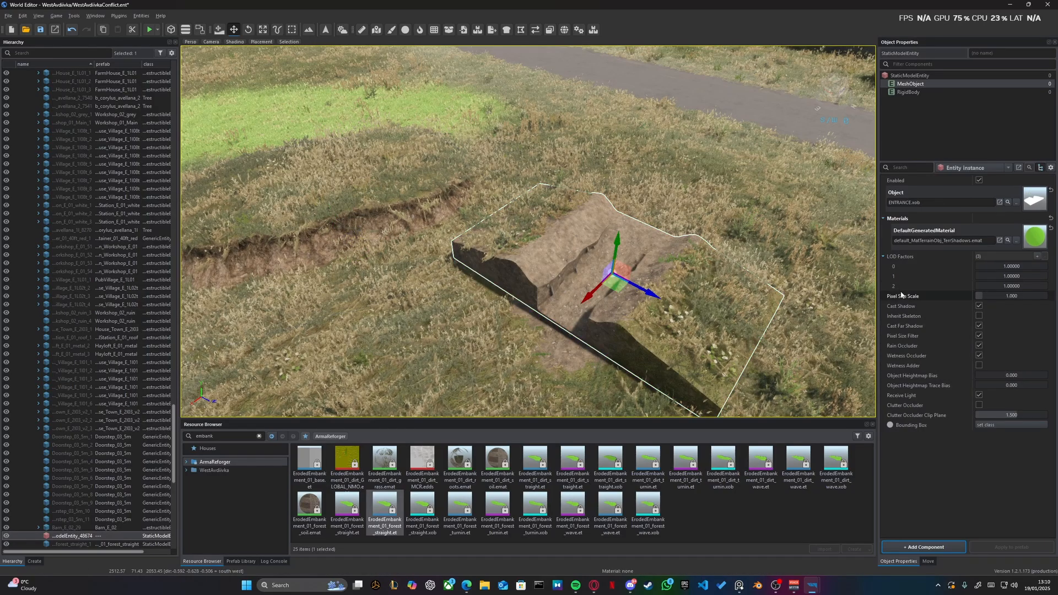
- Select the embankment and examine it alongside the trench piece from different distances and angles
left_click(422, 201)
key("s")
right_click_drag(422, 201, 367, 194)
key("w")
key("a")
key("d")
key("d")
key("a")
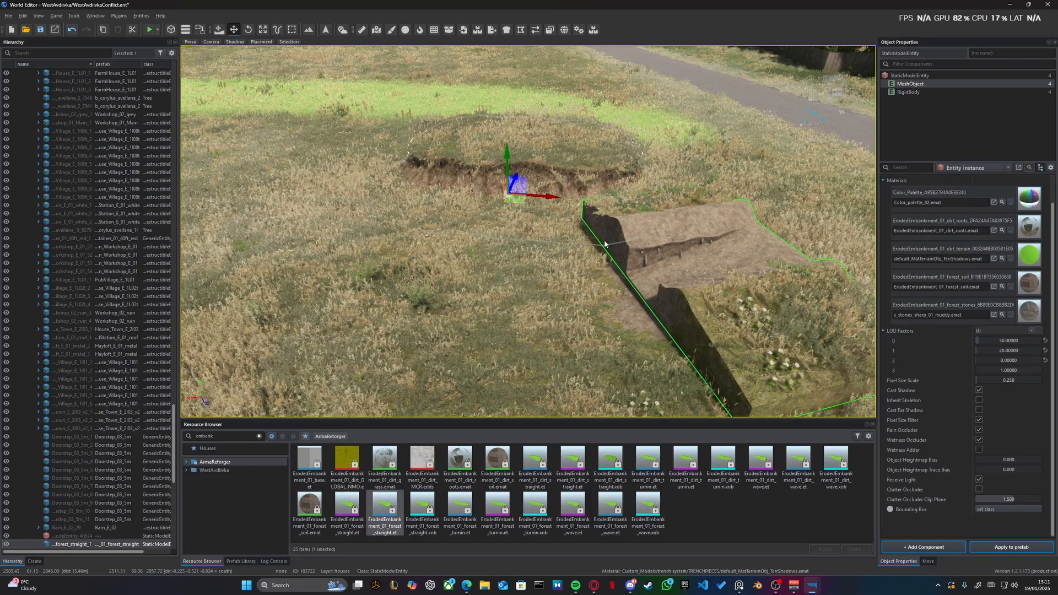
right_click_drag(605, 244, 642, 285)
key("w")
key("a")
key("w")
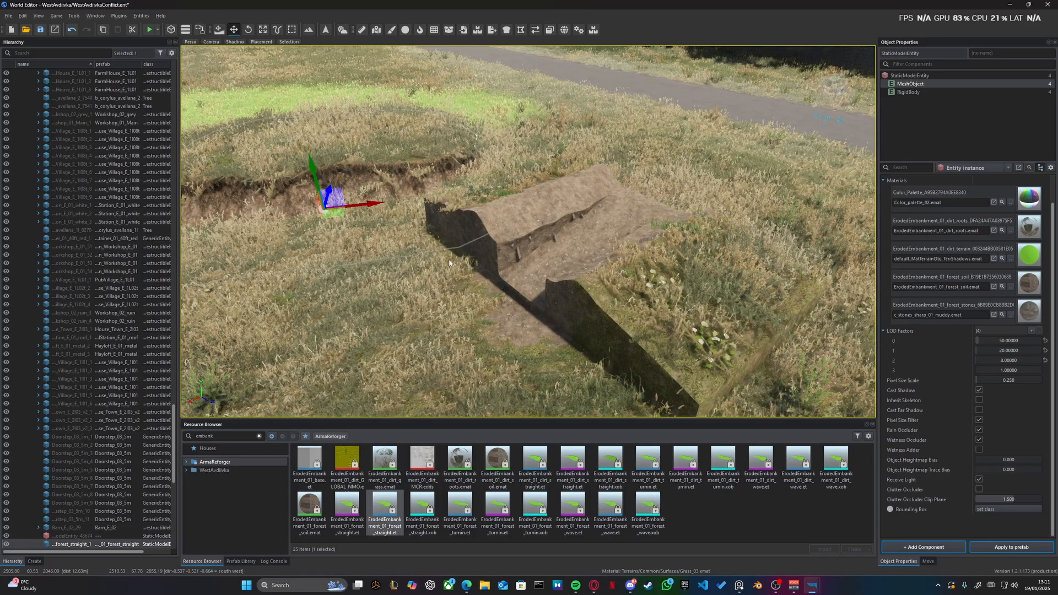
key("a")
right_click_drag(496, 250, 566, 243)
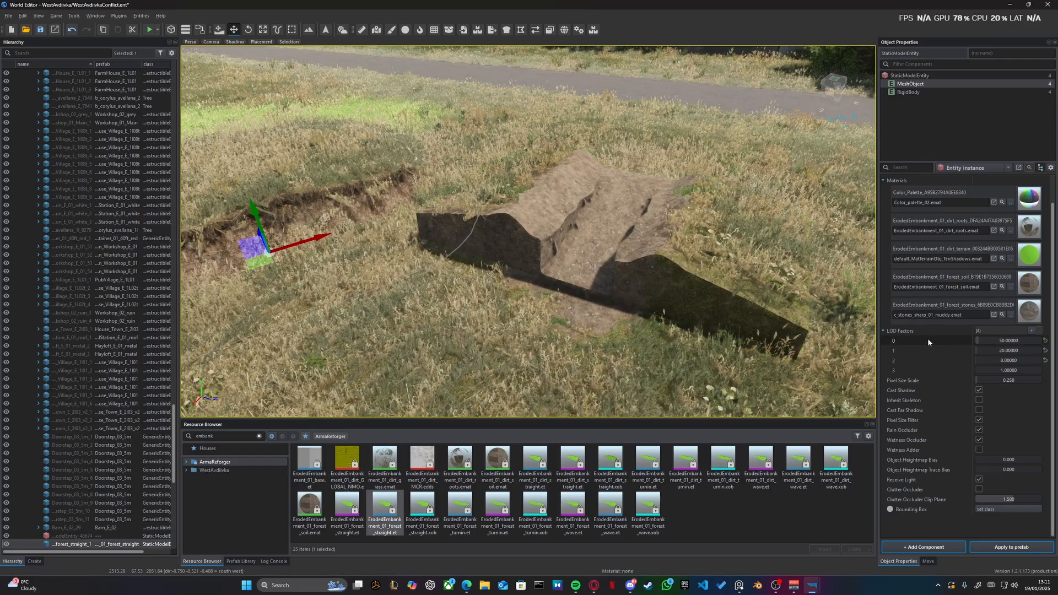
- Set LOD factor 0 of the trench piece's MeshObject to 50
left_click(665, 256)
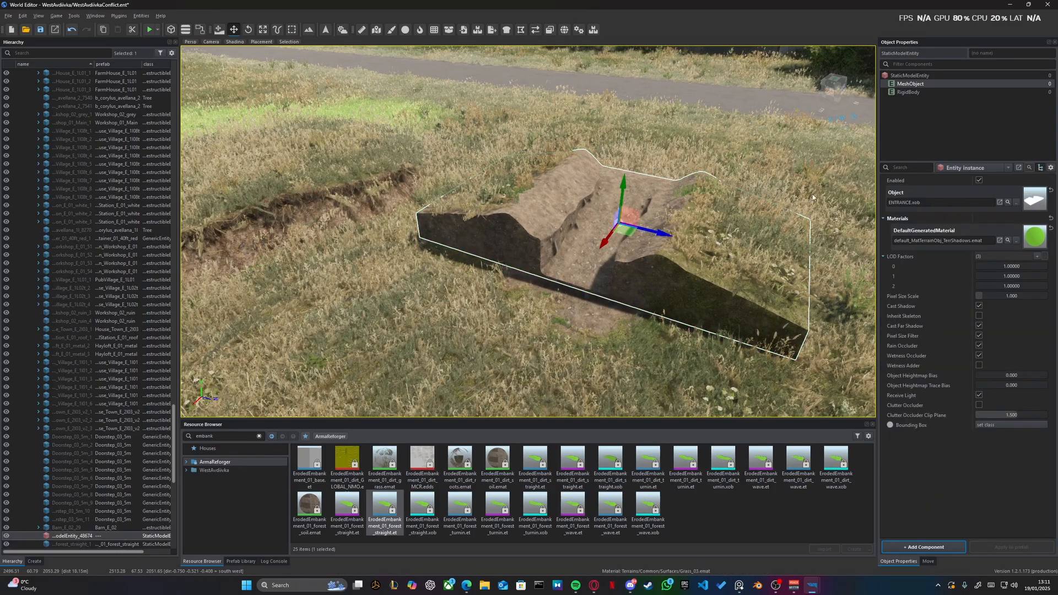
left_click(1004, 267)
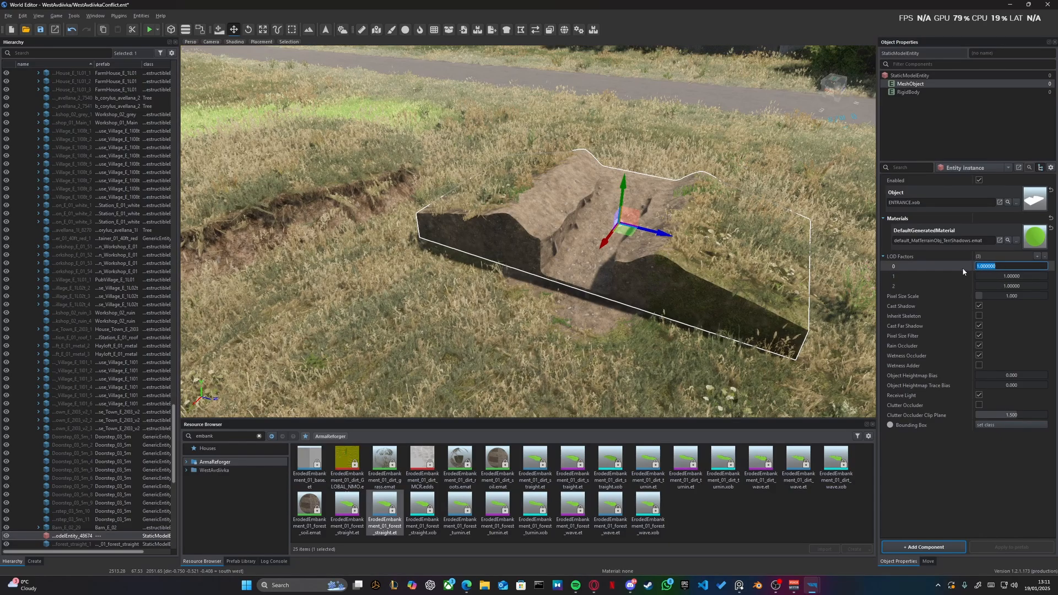
left_click(944, 266)
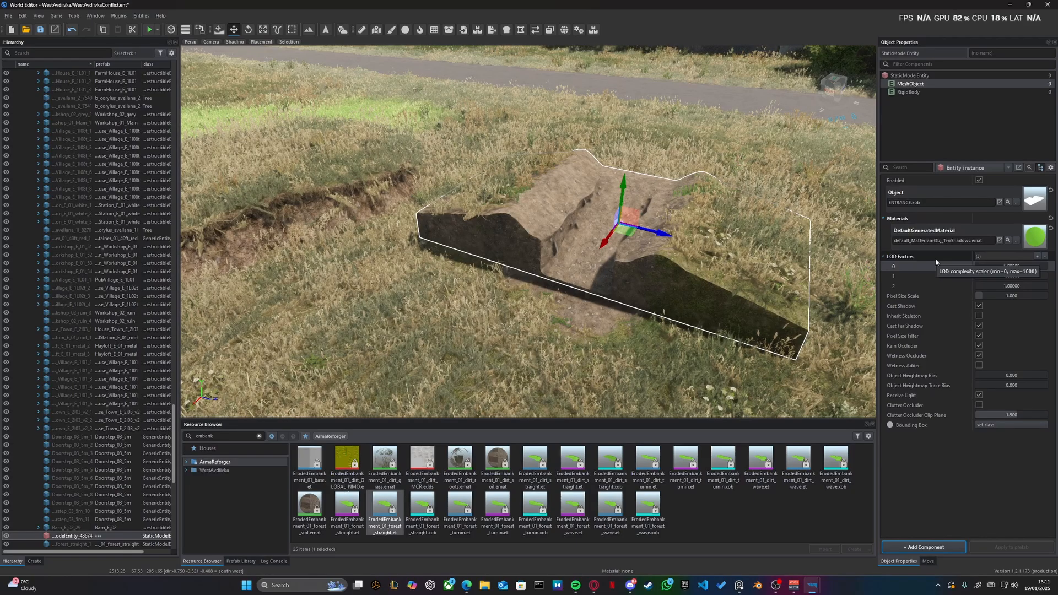
left_click(1015, 266)
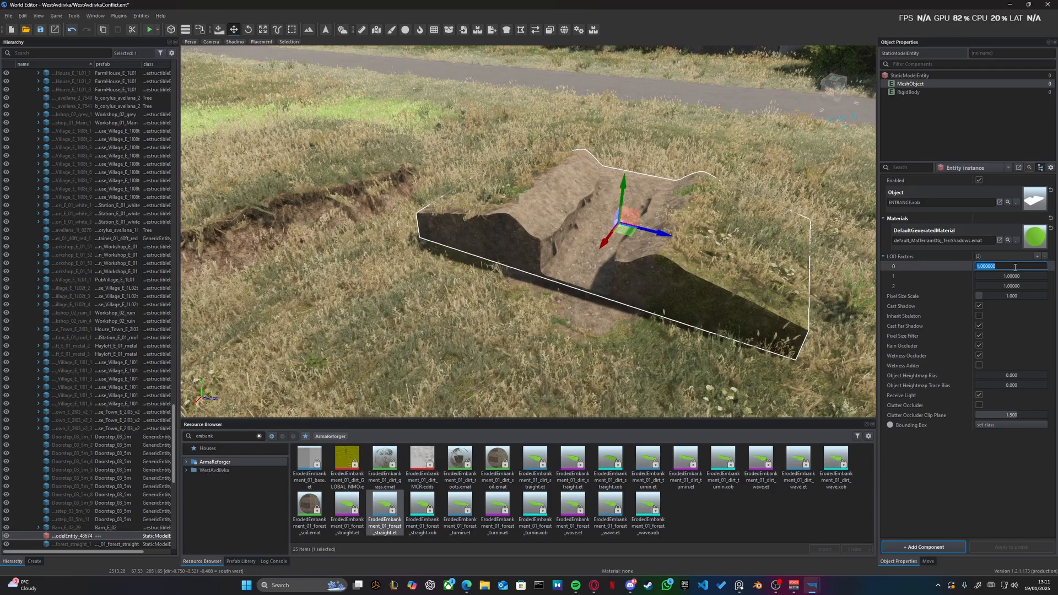
type("50")
key("Tab")
- Check the trench piece's mesh detail from farther away and close up
right_click_drag(678, 259, 595, 235)
key("d")
key("d")
key("s")
key("a")
key("w")
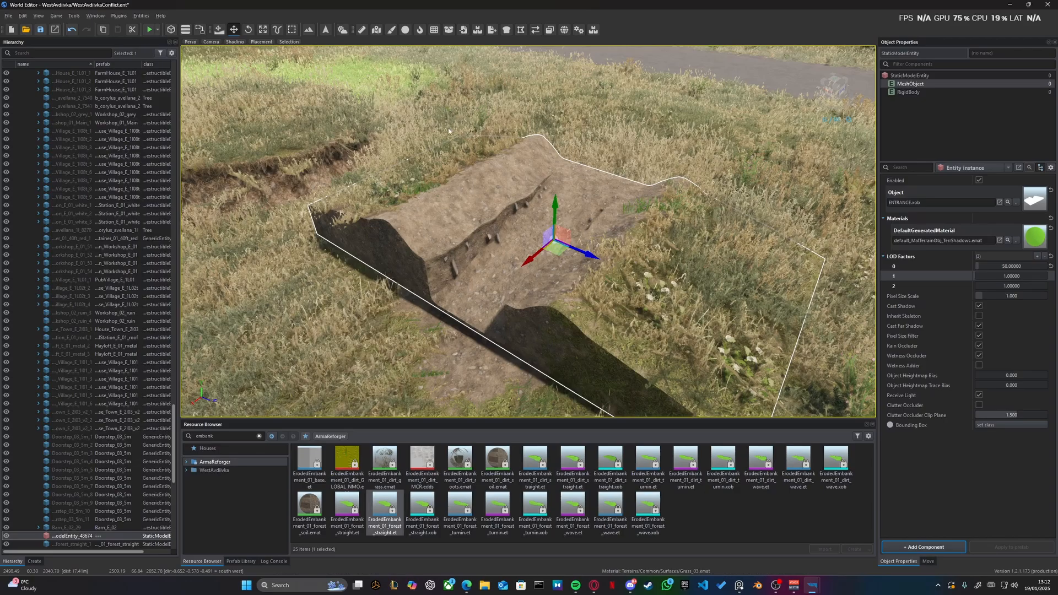
key("a")
right_click_drag(550, 206, 554, 215)
key("w")
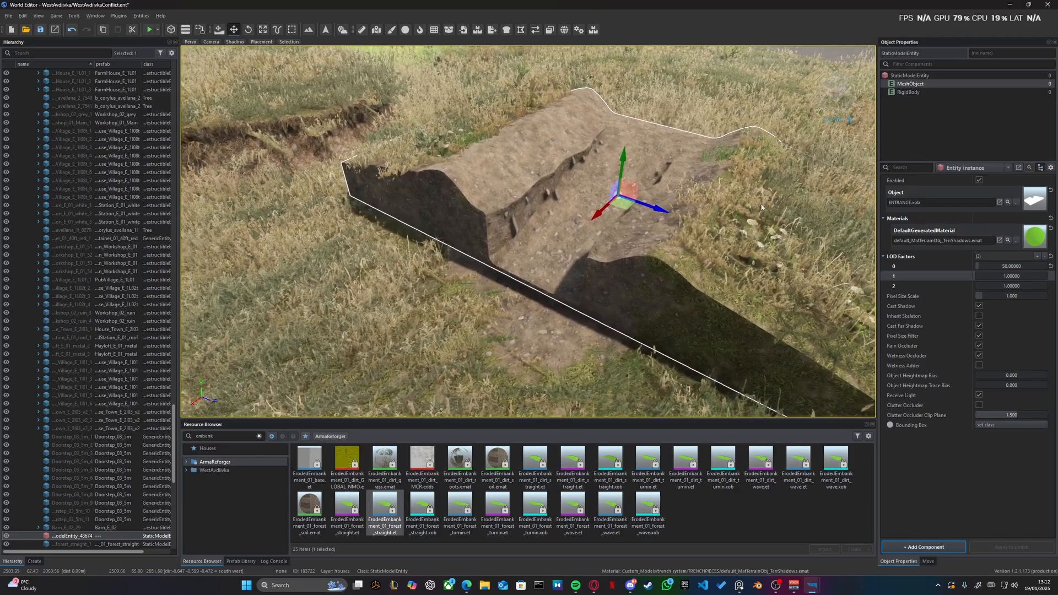
- Set LOD factor 1 of the trench piece's MeshObject to 100
left_click(1005, 276)
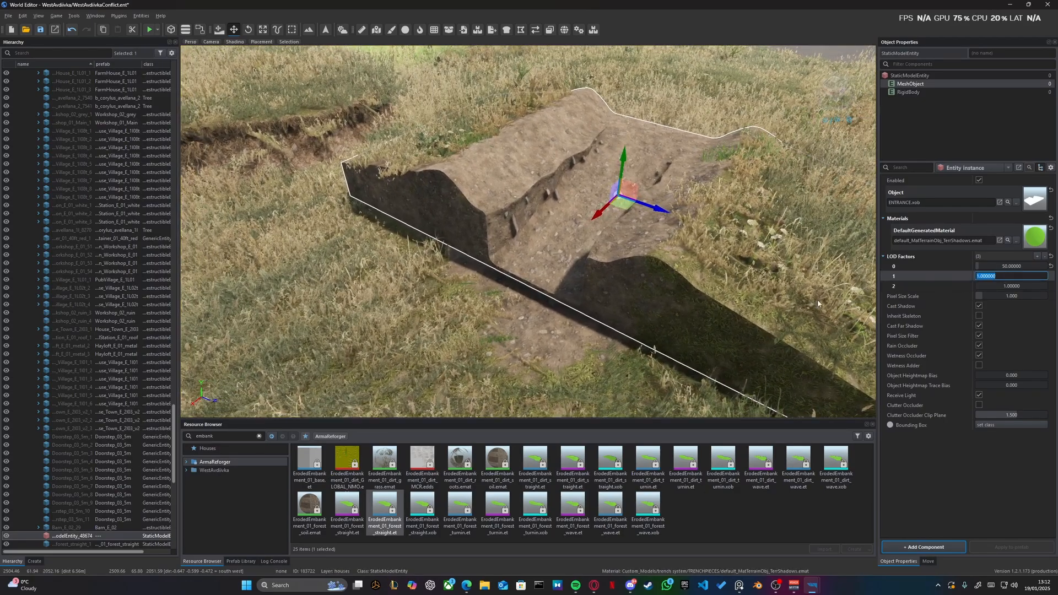
type("1")
key("Tab")
- Set LOD factor 2 of the trench piece's MeshObject to 150
mouse_move(818, 304)
right_mouse_down()
mouse_move(793, 294)
mouse_move(811, 285)
mouse_move(849, 305)
mouse_move(826, 304)
right_mouse_up()
key("d")
key("s")
key("d")
right_click_drag(574, 253, 576, 251)
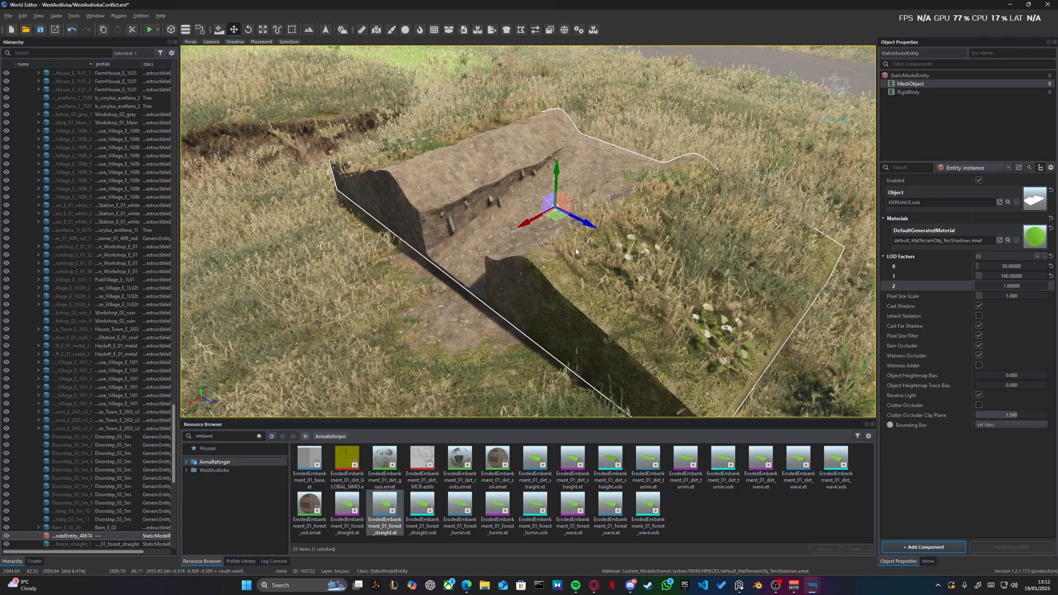
right_click_drag(575, 248, 567, 246)
mouse_move(684, 253)
right_mouse_down()
mouse_move(696, 253)
mouse_move(683, 253)
right_mouse_up()
left_click(1024, 286)
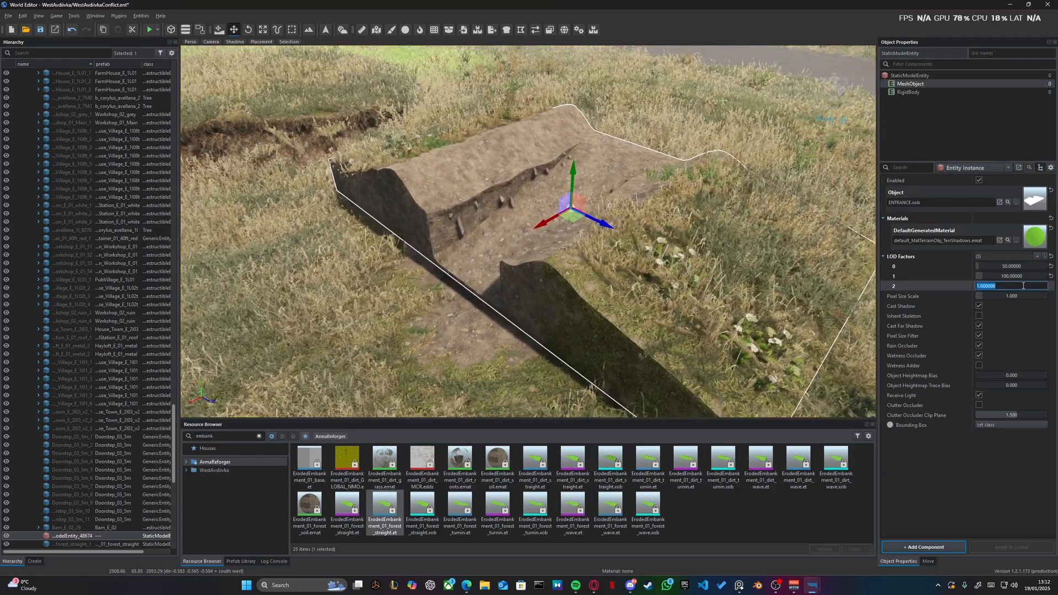
type("150")
key("Tab")
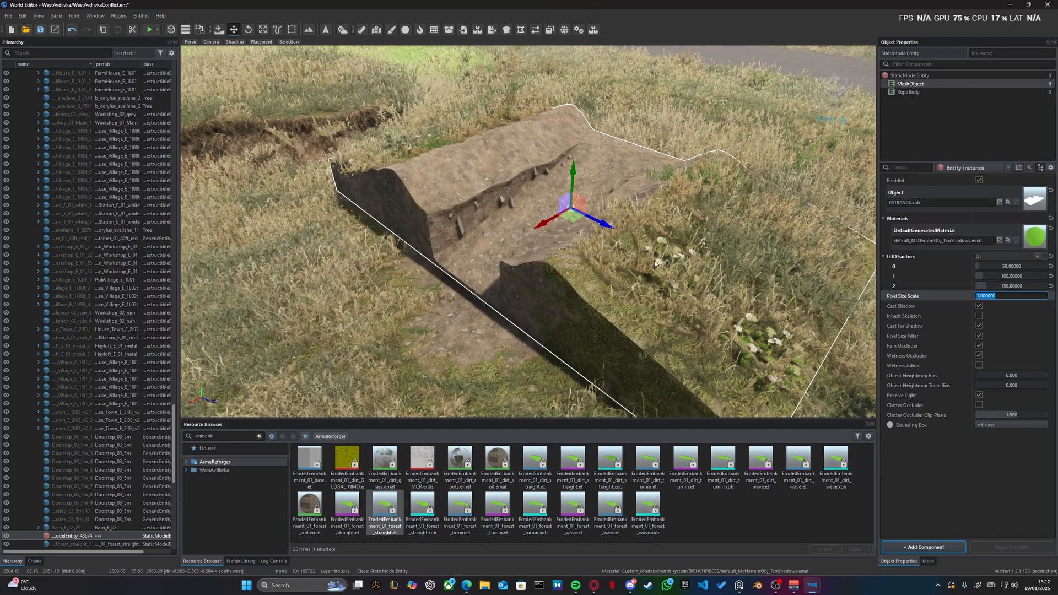
- Inspect the trench piece from several distances and angles and save the world
left_click(808, 144)
right_click_drag(808, 144, 812, 147)
left_click(659, 210)
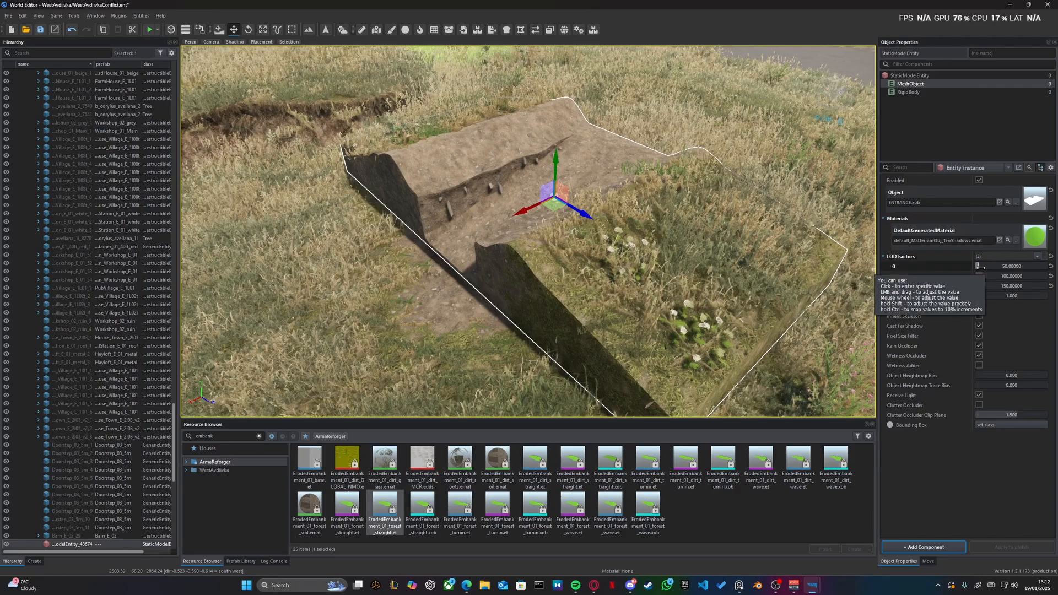
key("s")
right_click_drag(717, 242, 694, 239)
key("w")
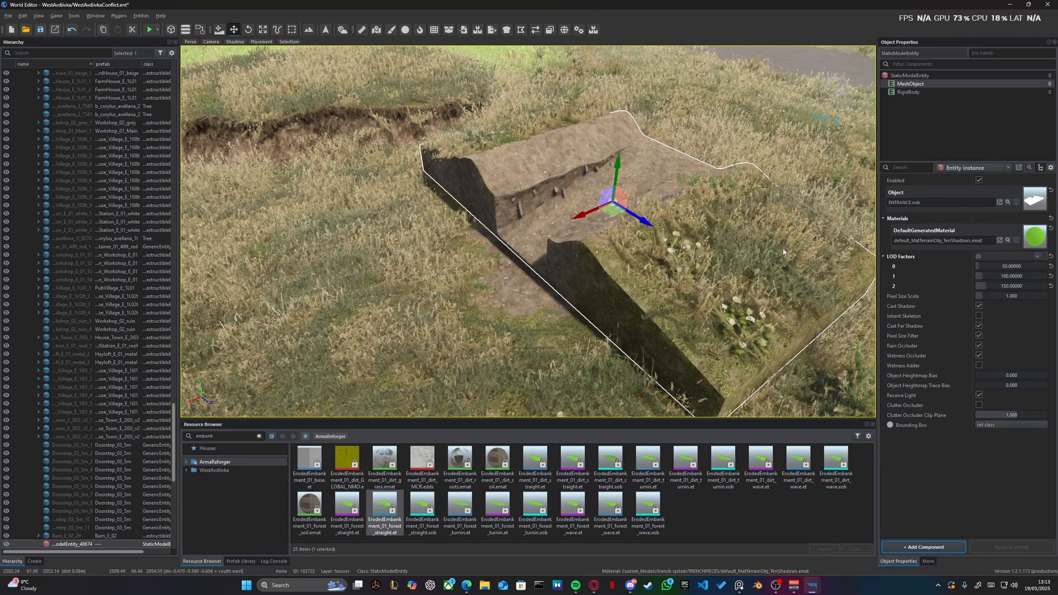
right_click_drag(827, 266, 786, 243)
key("w")
key("a")
key("s")
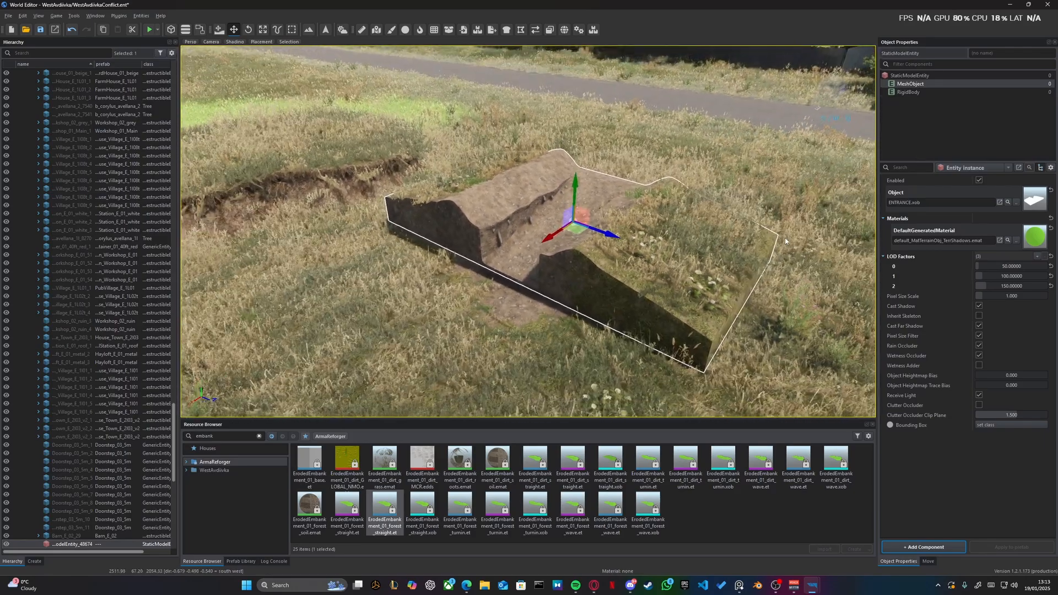
key("ctrl+s")
- Compare the MeshObject LOD factors of the eroded embankment with those of the trench piece by selecting them alternately
left_click(306, 175)
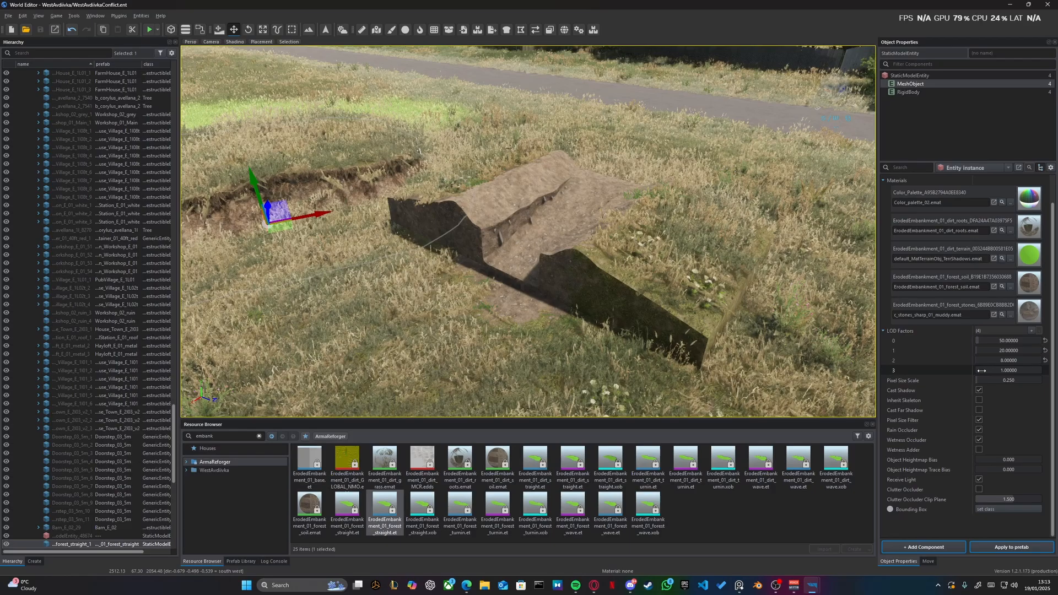
left_click(708, 279)
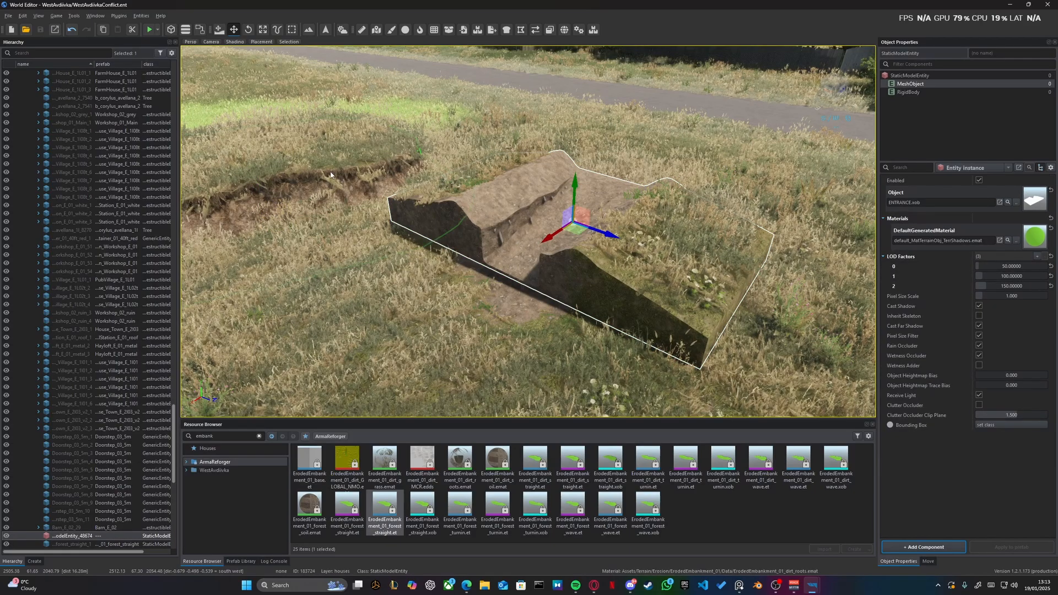
left_click(495, 231)
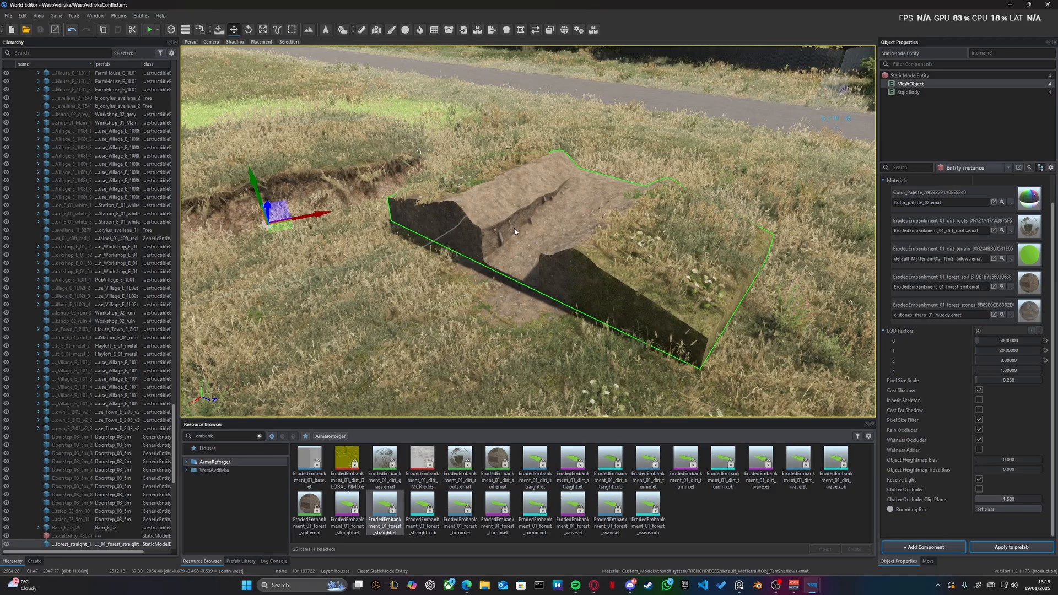
left_click(514, 231)
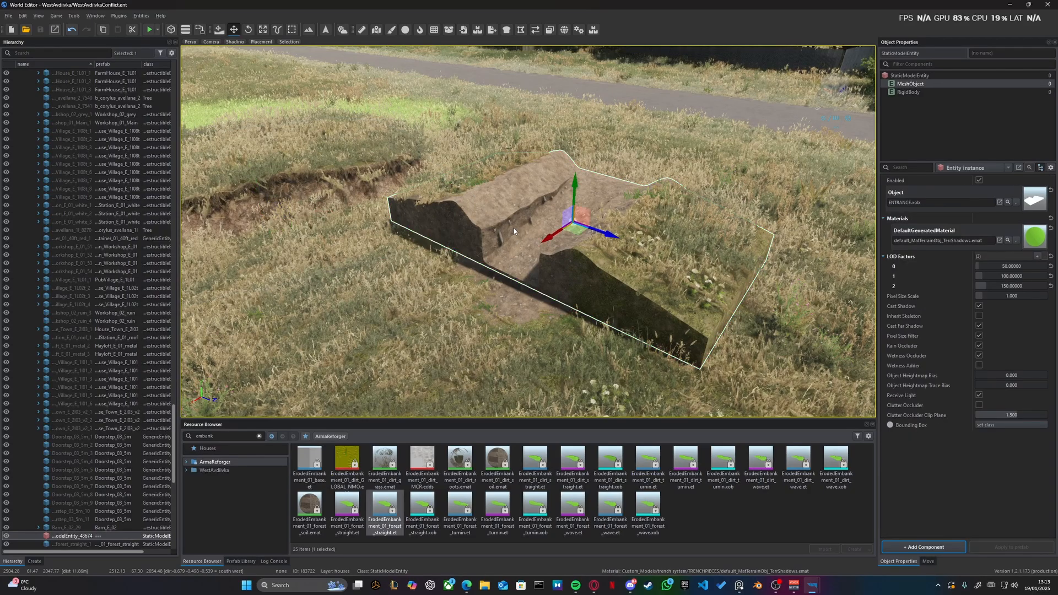
left_click(325, 167)
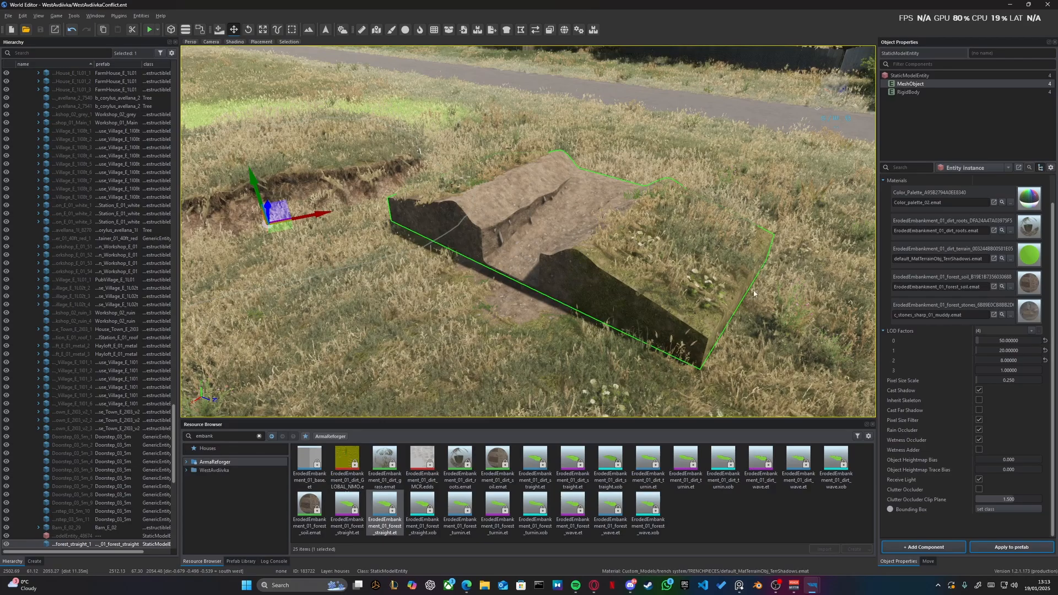
left_click(601, 281)
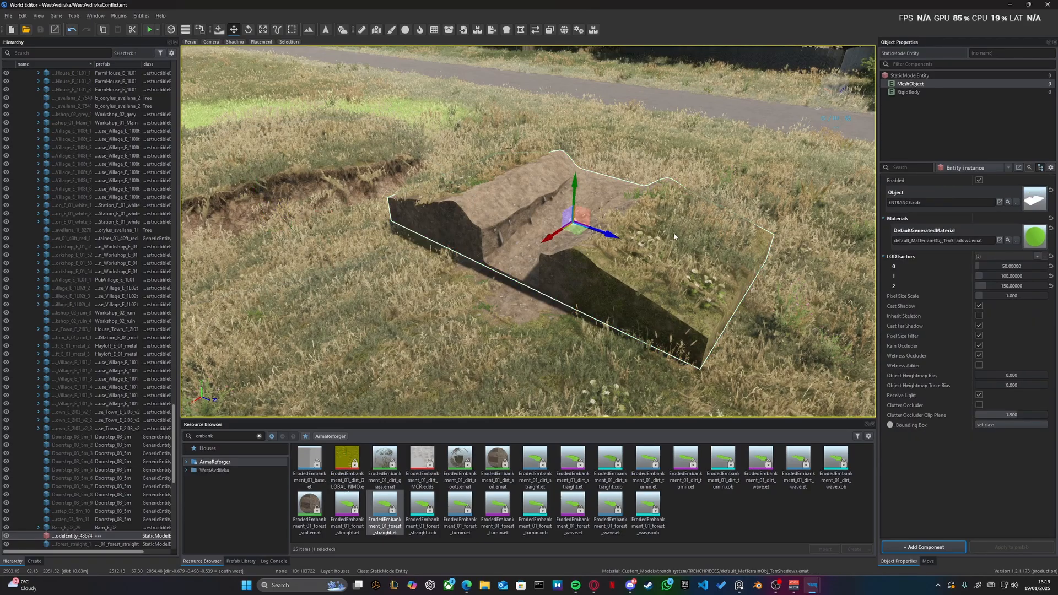
left_click(384, 168)
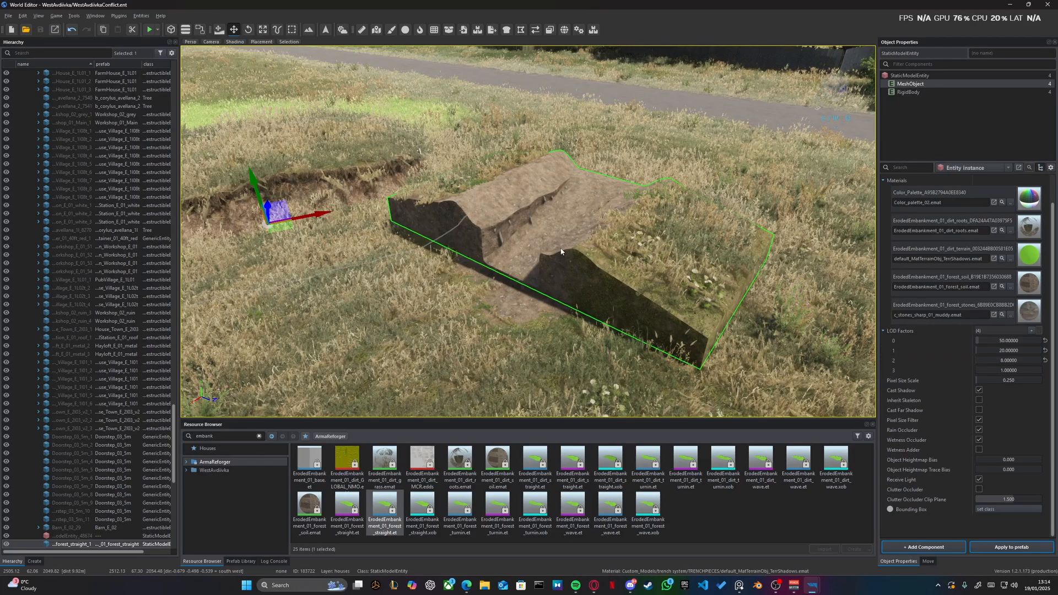
left_click(600, 263)
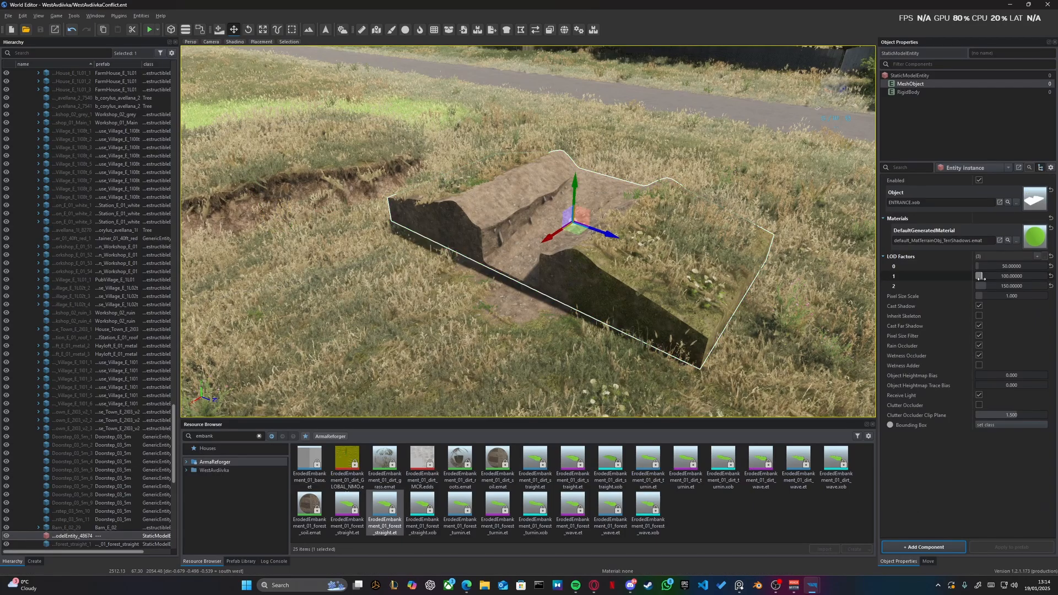
left_click(431, 175)
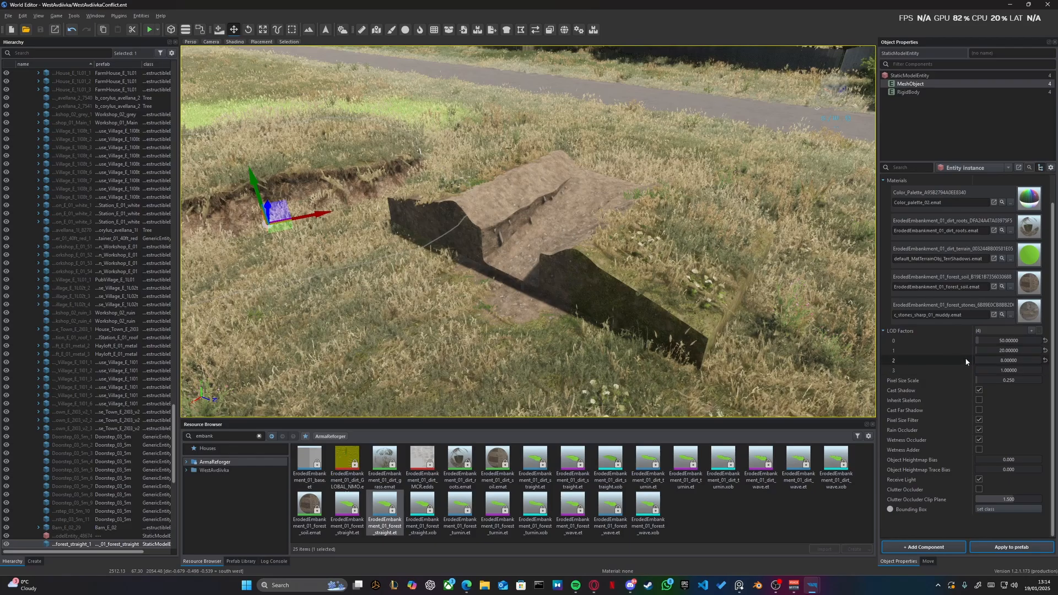
- Set LOD factor 1 of the trench piece's MeshObject to 20
left_click(644, 270)
left_click(992, 277)
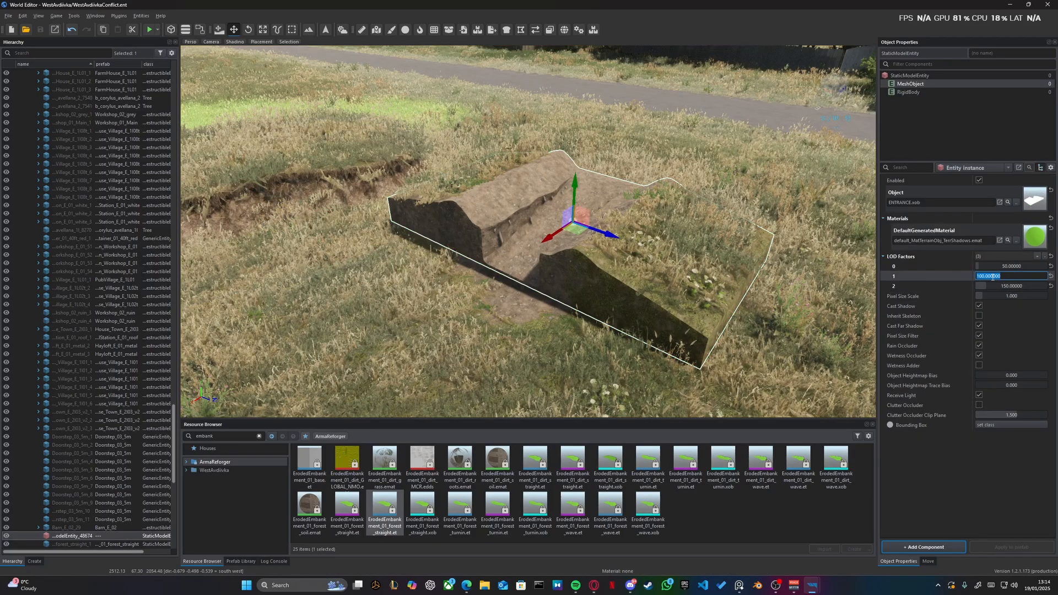
type("20")
key("Tab")
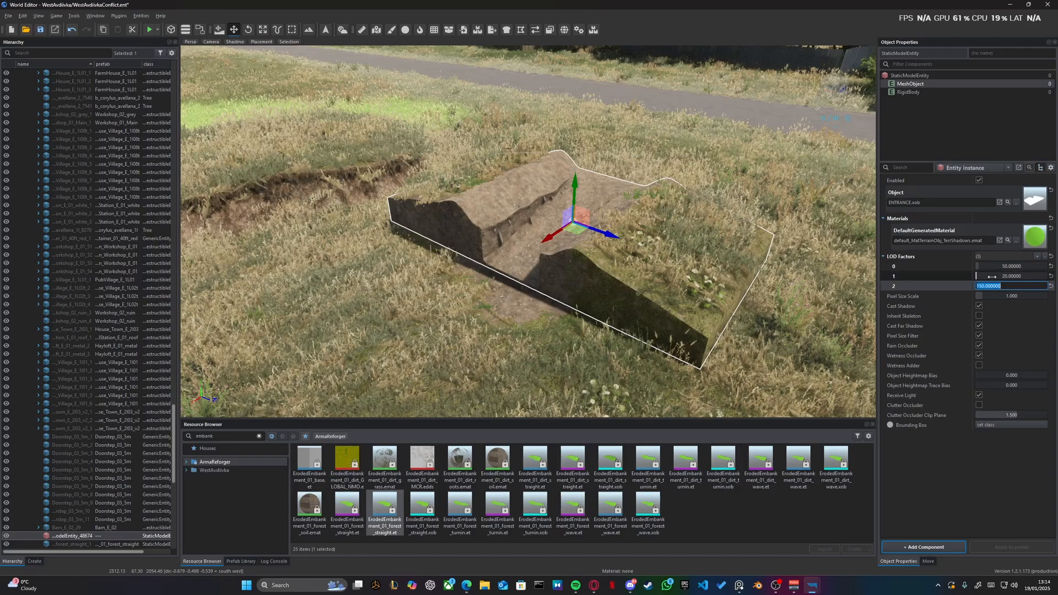
- Check the embankment's LOD factors and set LOD factor 2 of the trench piece's MeshObject to 1
left_click(441, 153)
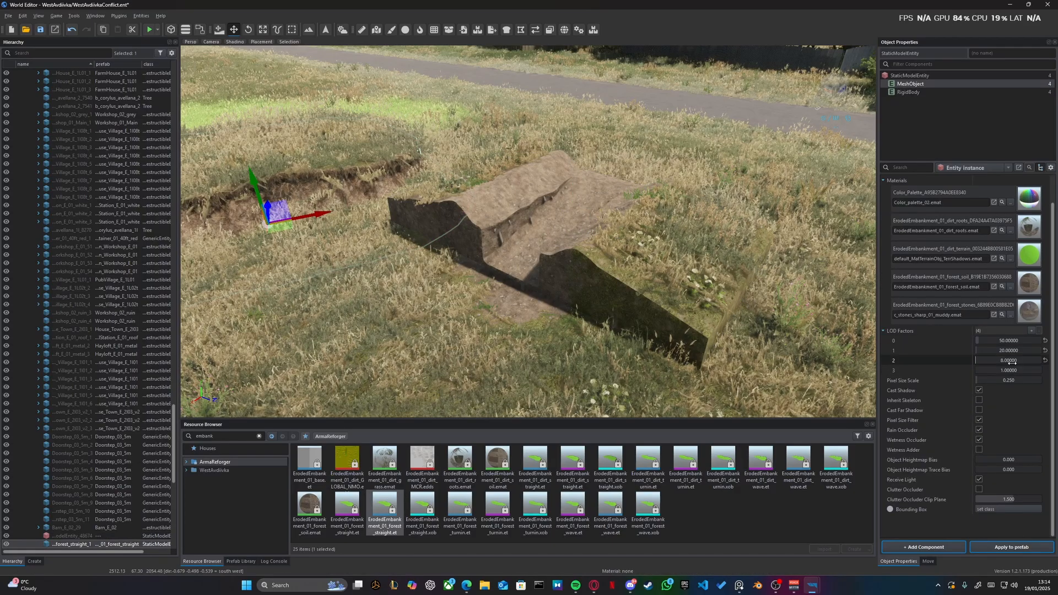
left_click(612, 292)
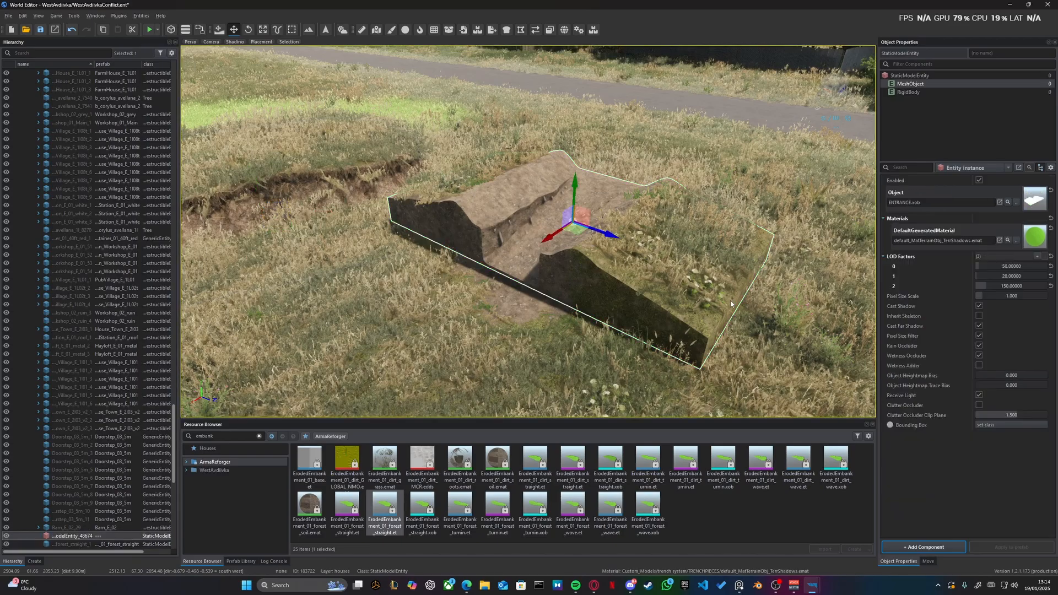
left_click(993, 288)
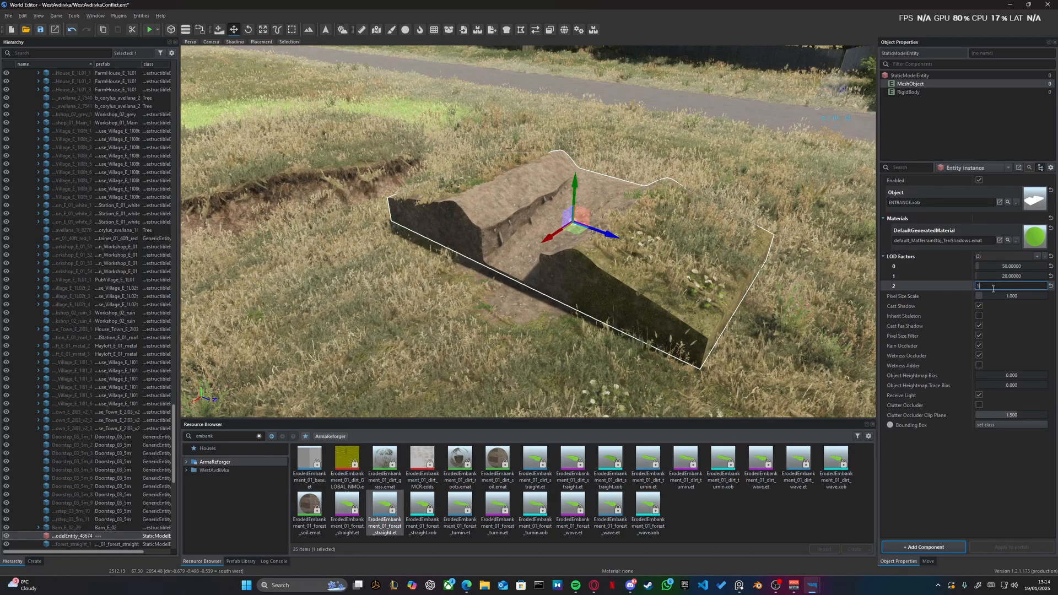
type("1")
key("Tab")
left_click(961, 283)
left_click(952, 267)
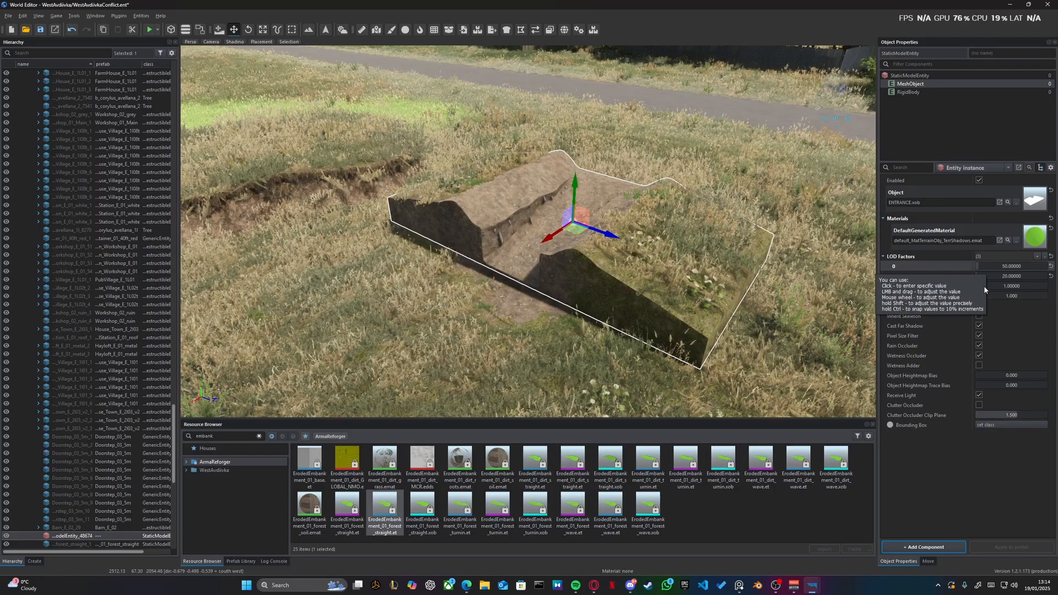
- Check the trench piece's detail from far away and close up beside the embankment, and save the world
key("s")
right_click_drag(671, 203, 682, 187)
scroll(529, 232, "up", 8)
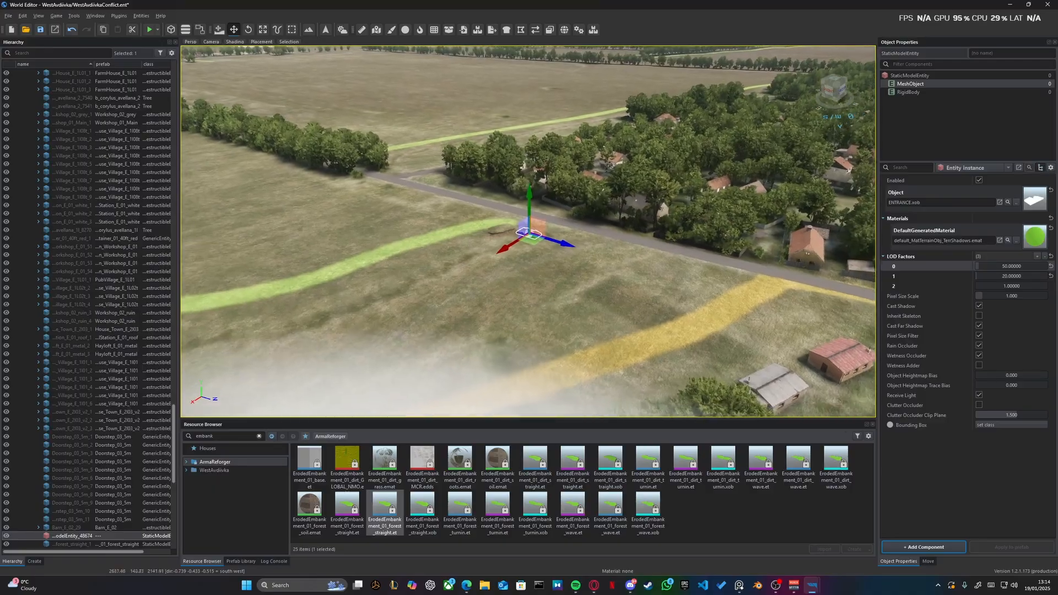
scroll(529, 231, "up", 8)
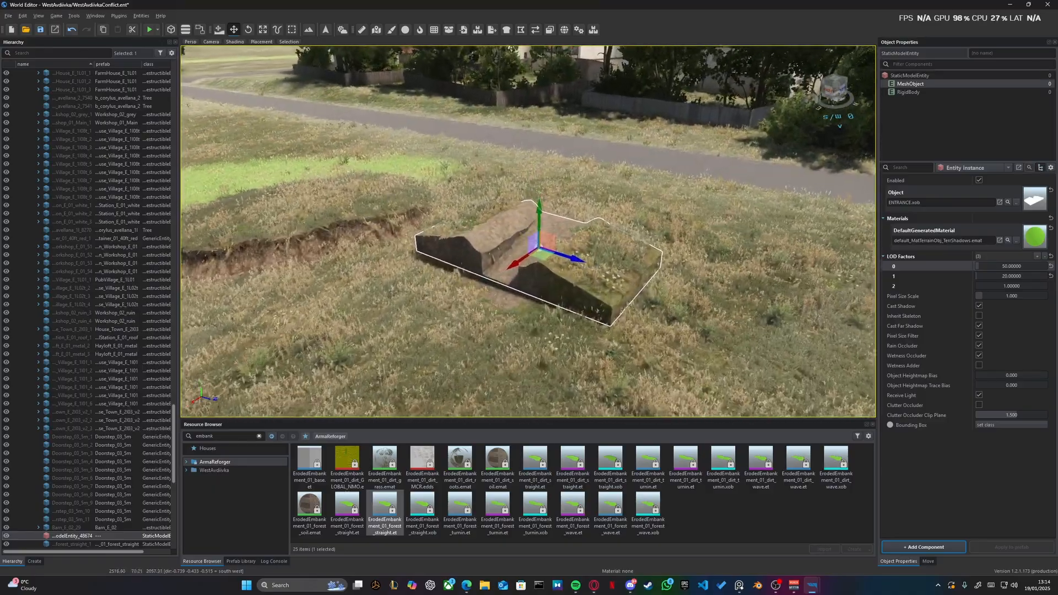
key("s")
right_click_drag(711, 242, 711, 248)
key("a")
left_click(678, 220)
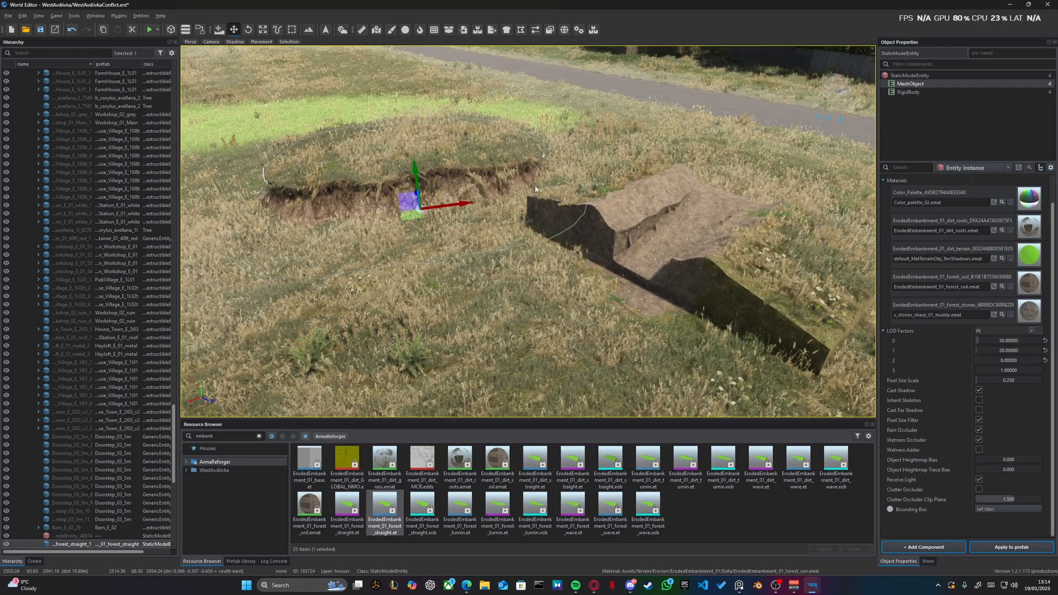
left_click(687, 243)
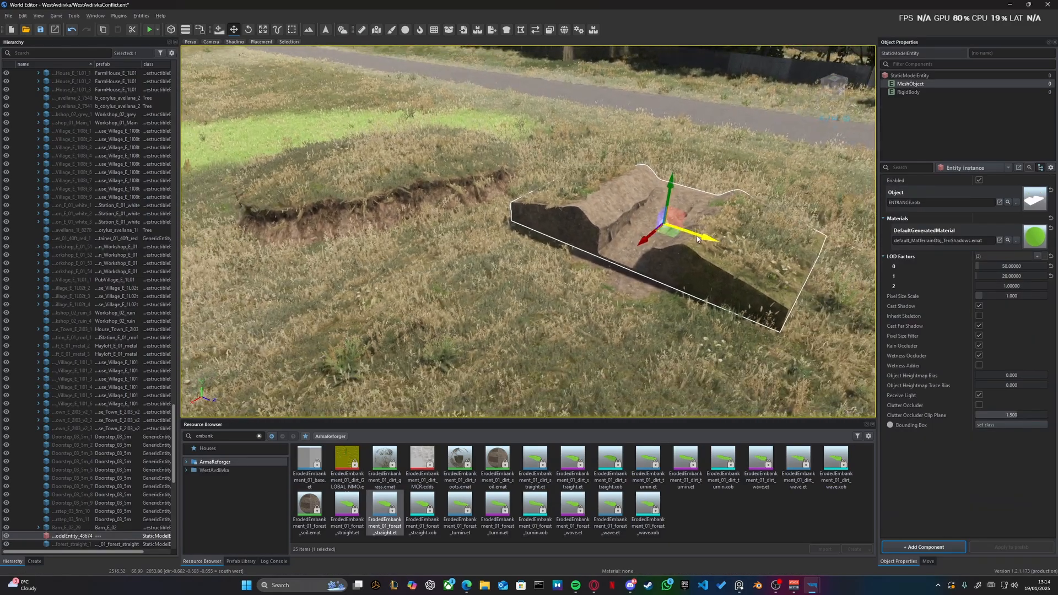
key("ctrl+s")
- Delete the eroded embankment next to the trench piece
key("w")
key("d")
right_click_drag(695, 238, 428, 191)
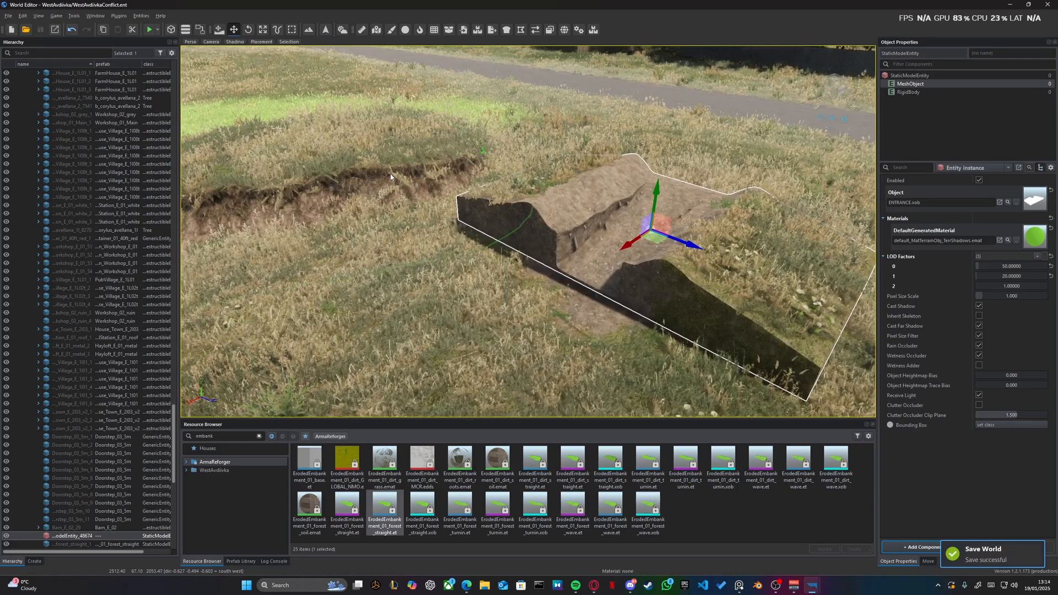
left_click(536, 218)
scroll(536, 218, "down", 2)
left_click(536, 218)
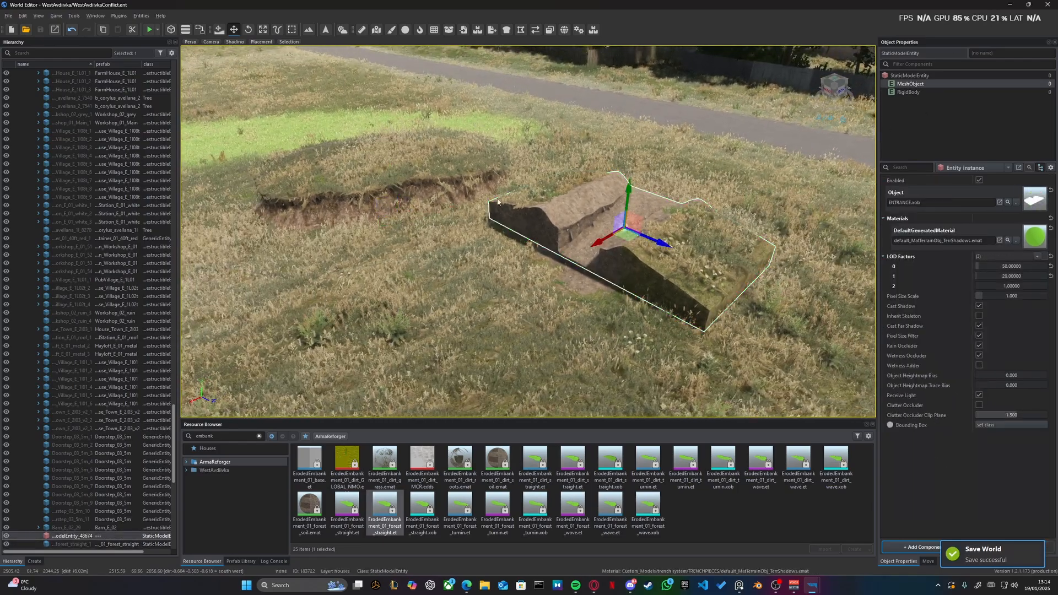
left_click(409, 167)
key("Delete")
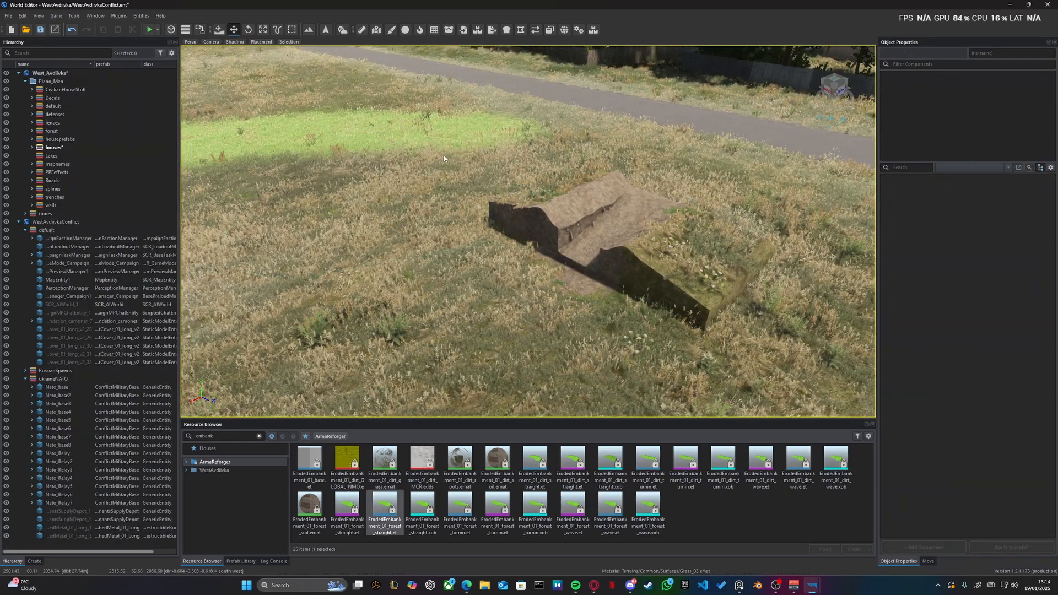
- Select the trench piece and locate its entity in the hierarchy
key("w")
right_click_drag(408, 165, 479, 193)
left_click(521, 208)
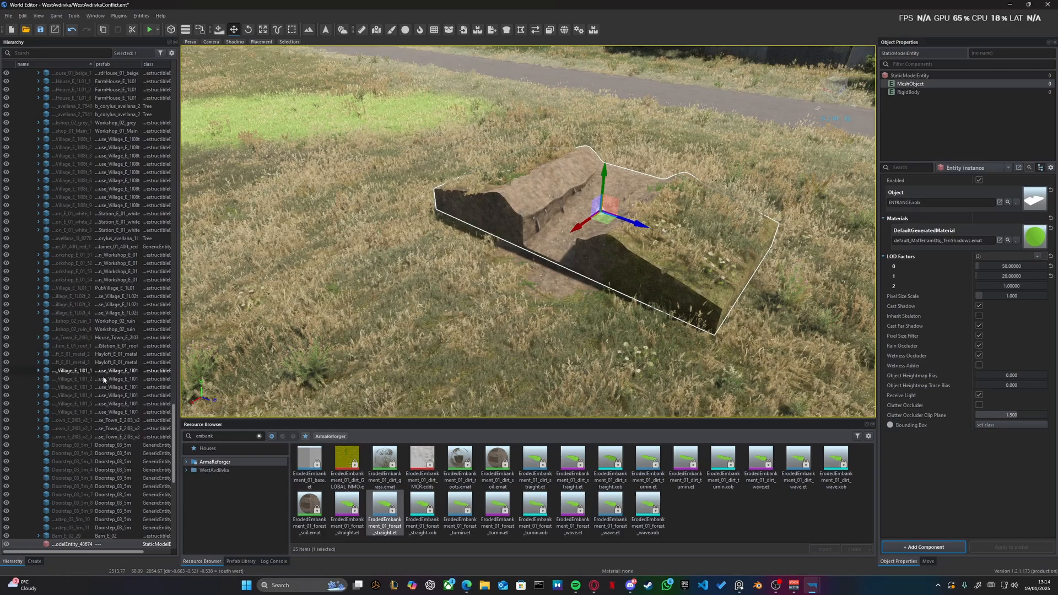
scroll(91, 387, "down", 7)
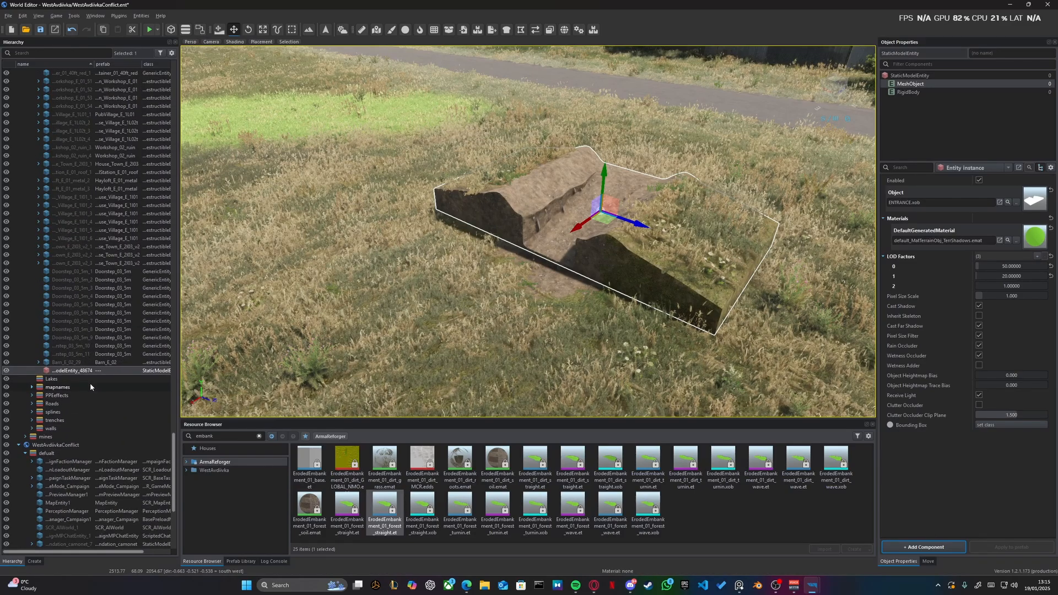
- Clear the resource search and open the TRENCHPIECES folder under WestAvdiivka, Custom_Models, trench system
left_click(259, 436)
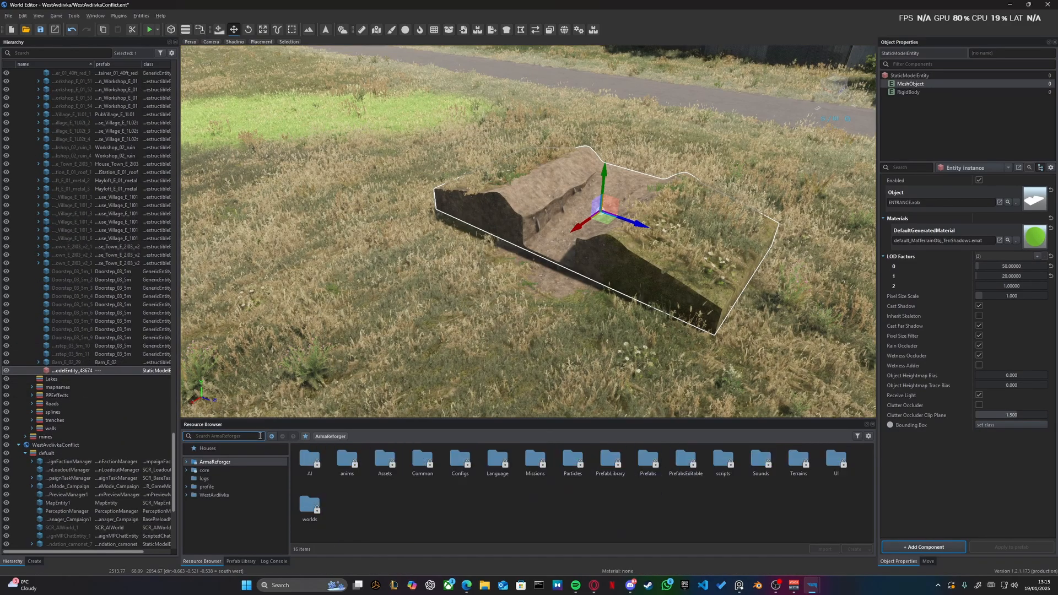
left_click(212, 495)
key("d")
right_click_drag(579, 220, 554, 249)
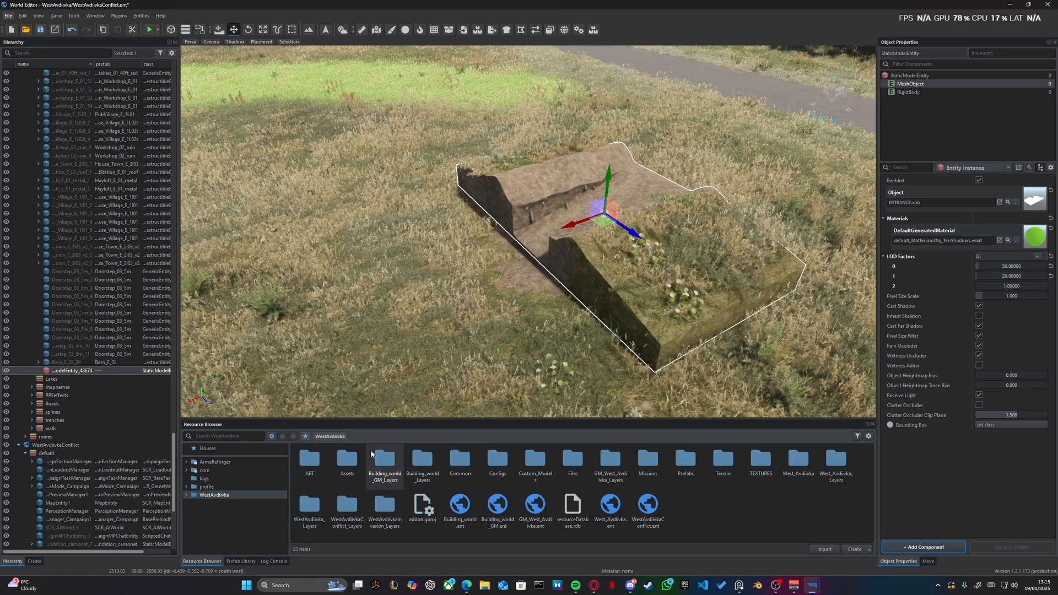
double_click(533, 466)
double_click(400, 464)
double_click(411, 465)
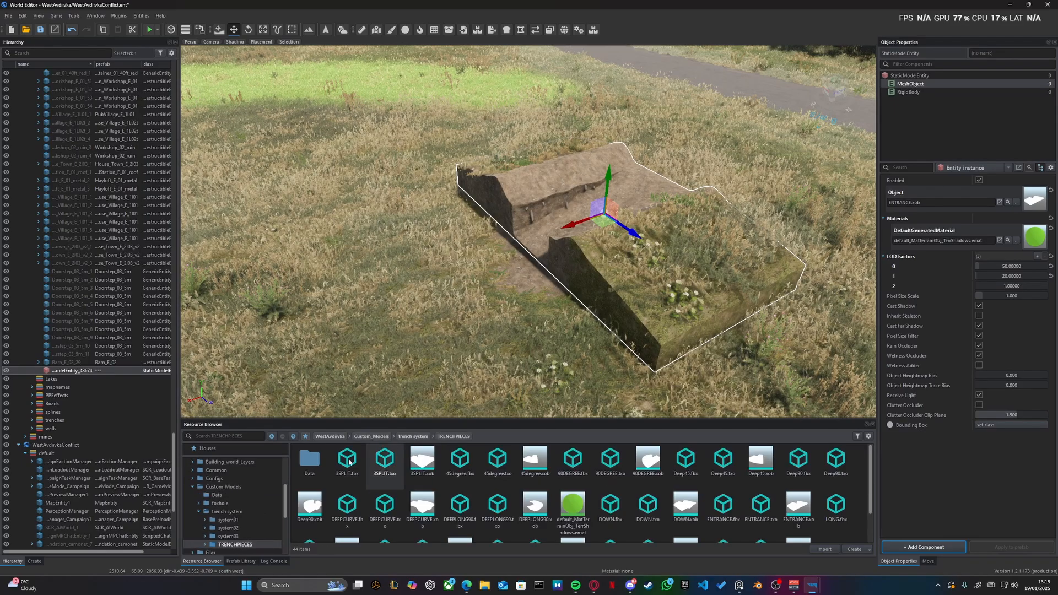
- Create an entity prefab named ENTRANCE from the trench piece's entity in the TRENCHPIECES folder
scroll(509, 481, "down", 1)
scroll(508, 484, "up", 1)
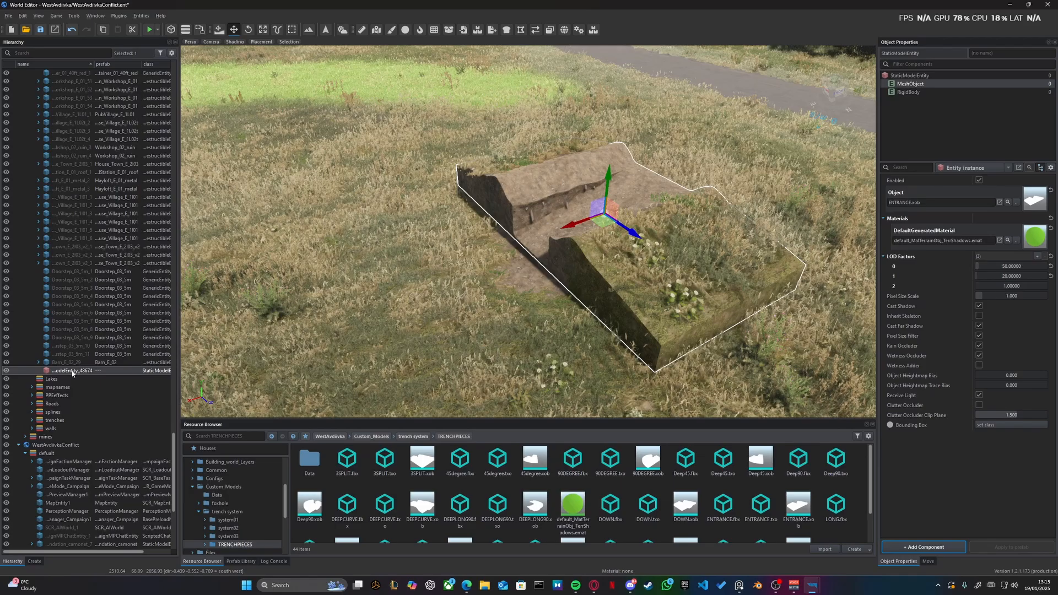
left_click_drag(459, 394, 85, 372)
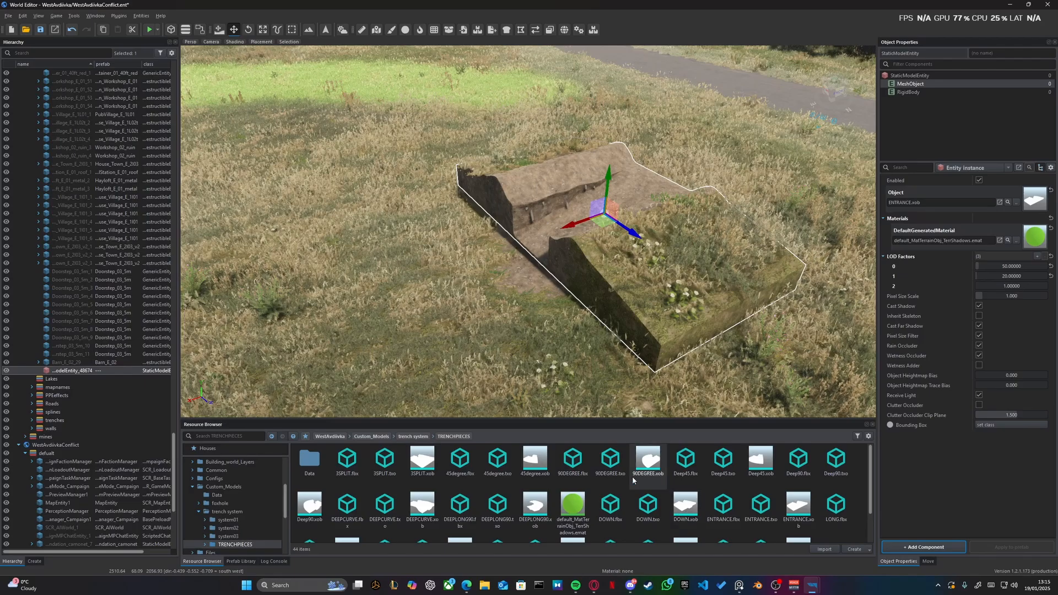
left_click_drag(525, 419, 525, 348)
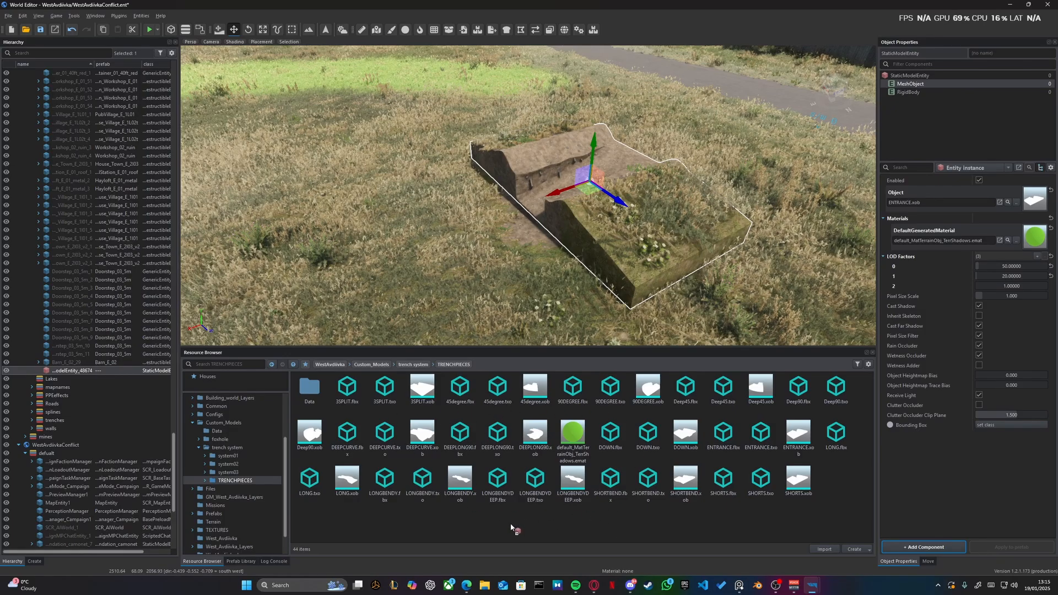
left_click_drag(511, 528, 511, 527)
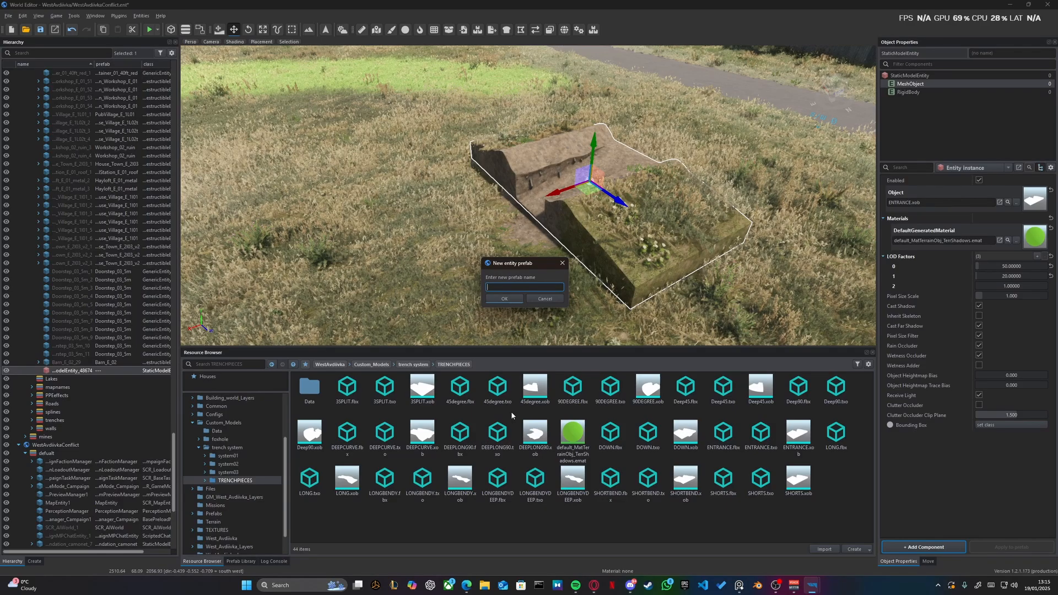
type("ENTRANCE")
key("Return")
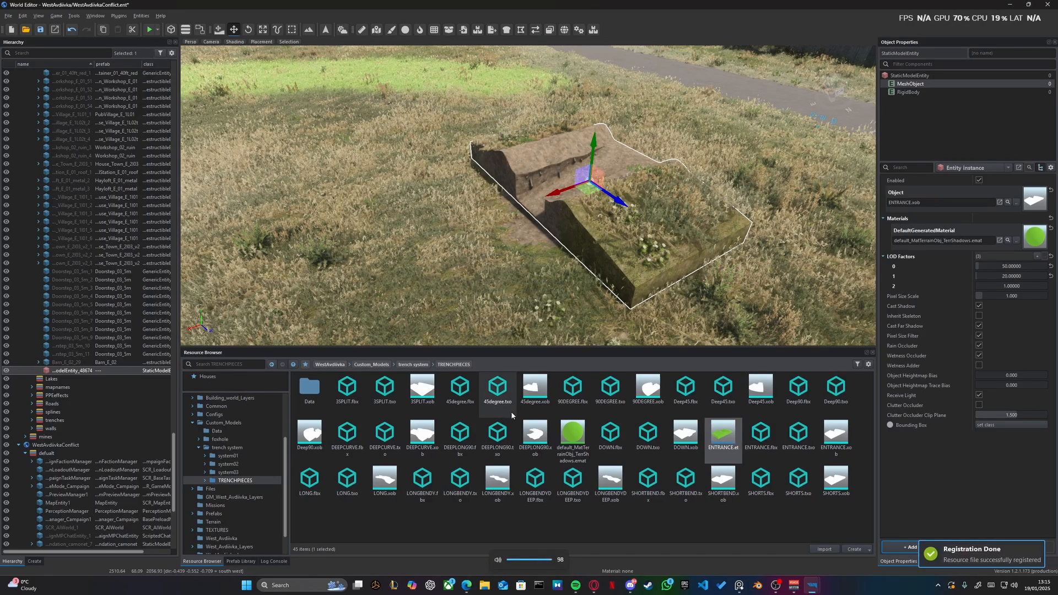
key("XF86AudioRaiseVolume")
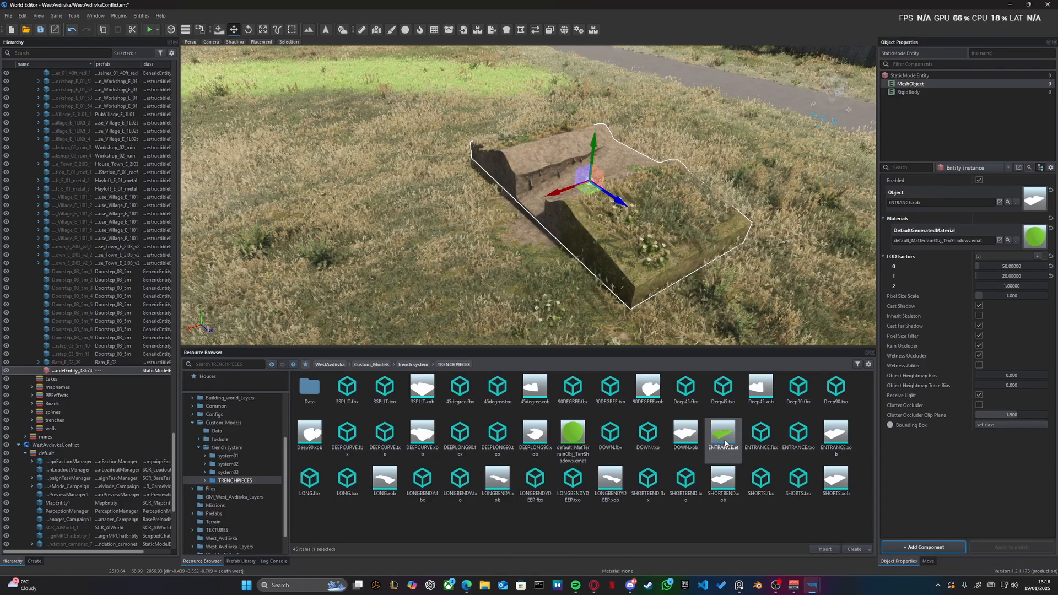
- Place an instance of the ENTRANCE prefab beside the original trench piece, raise it, and inspect its MeshObject and RigidBody settings
left_click_drag(725, 443, 457, 254)
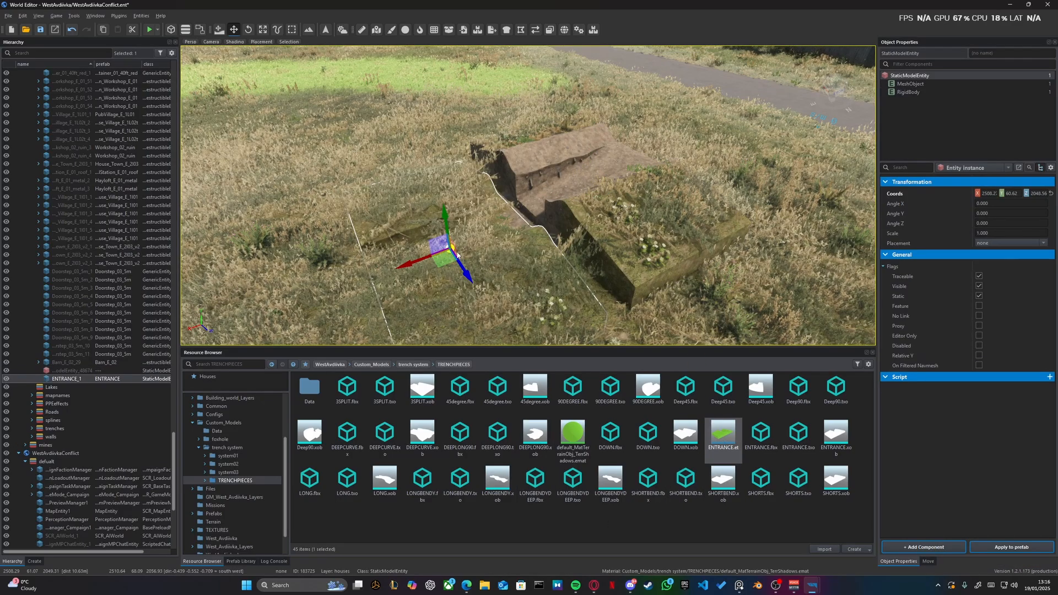
left_click_drag(445, 218, 442, 198)
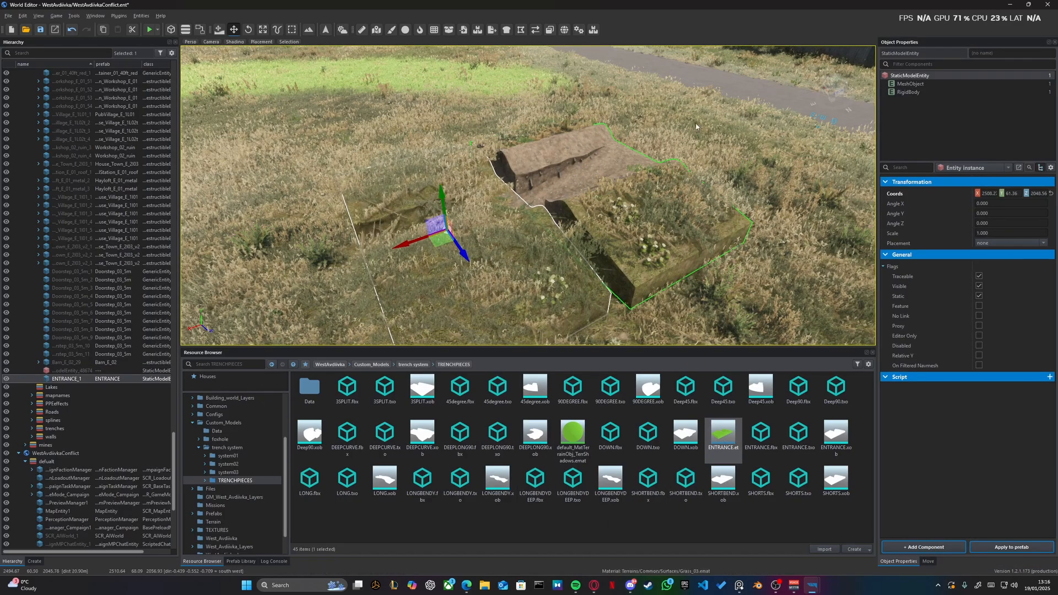
left_click(912, 85)
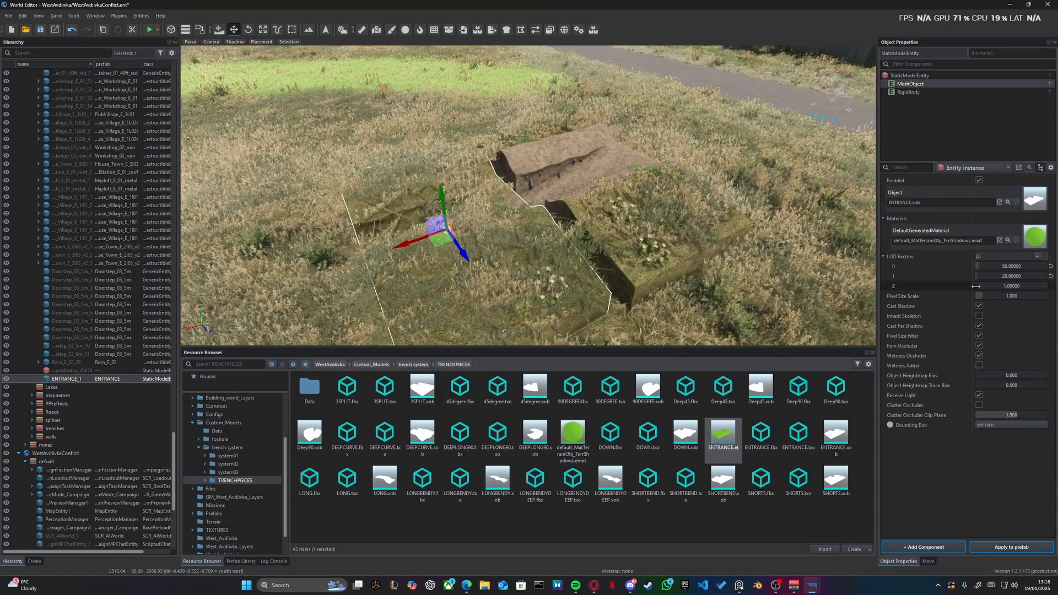
left_click(910, 92)
scroll(974, 235, "down", 10)
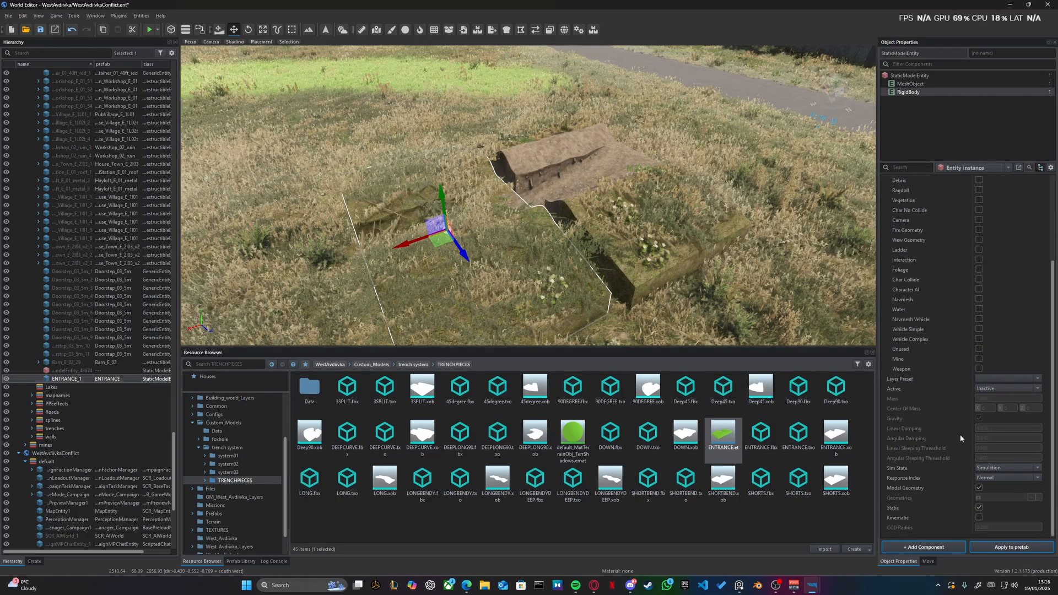
left_click(910, 76)
- Move the ENTRANCE prefab instance over the original trench piece to compare them, and delete the instance
left_click(600, 227)
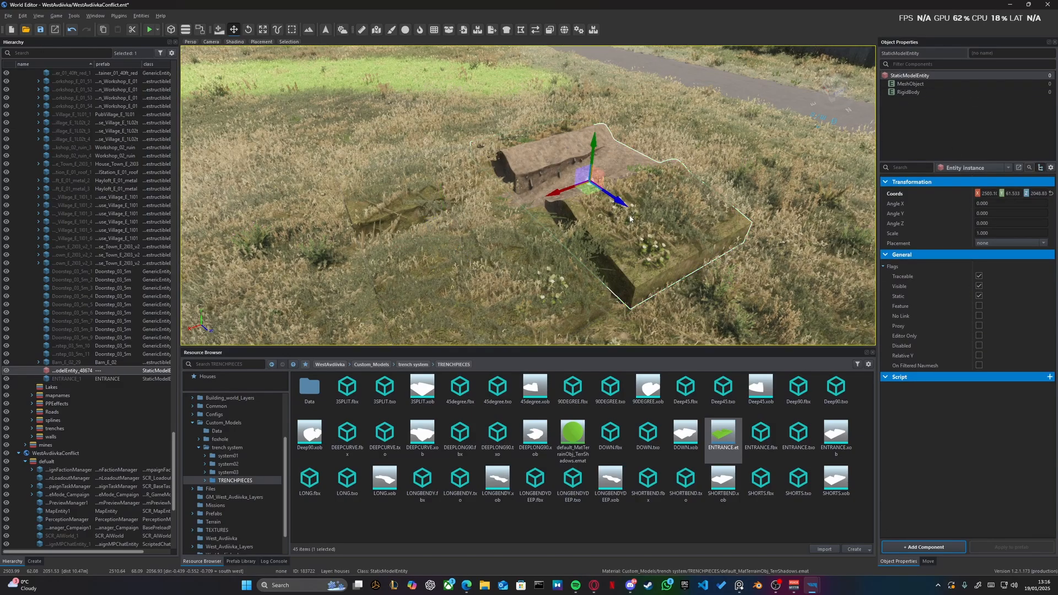
left_click(420, 247)
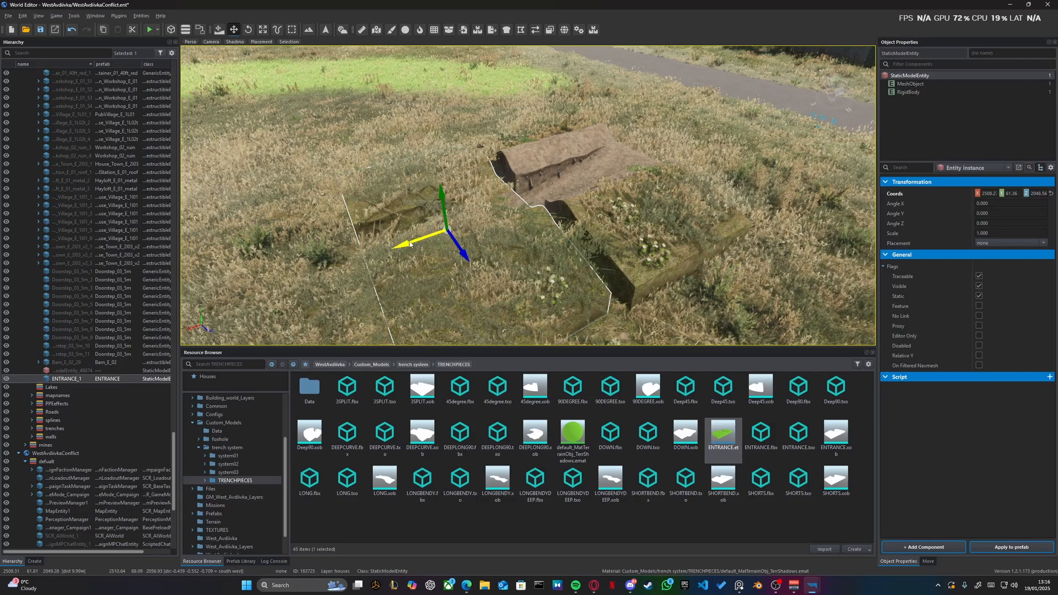
left_click_drag(402, 253, 565, 200)
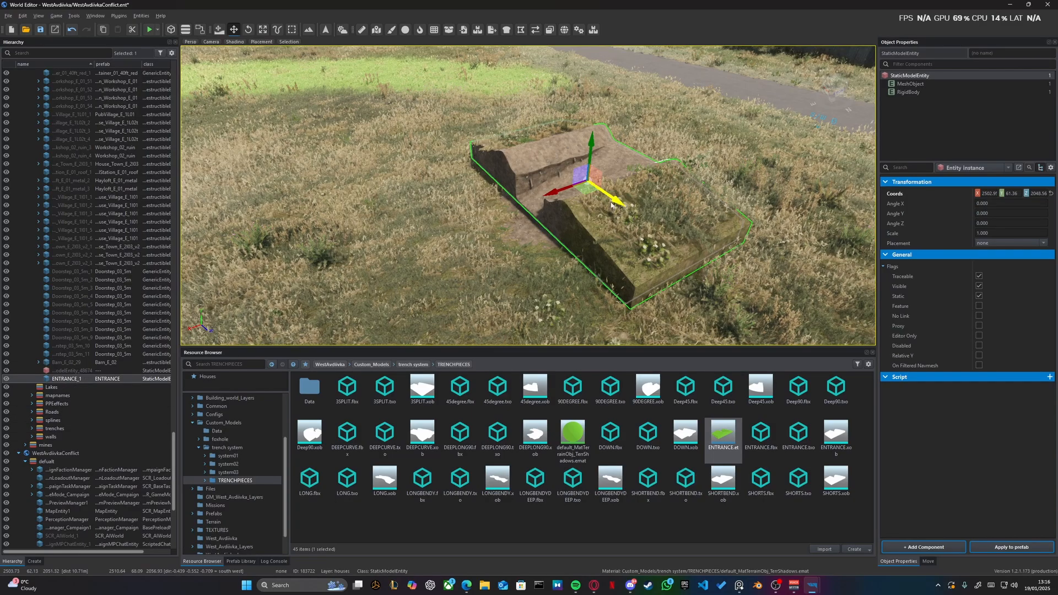
left_click_drag(554, 198, 499, 221)
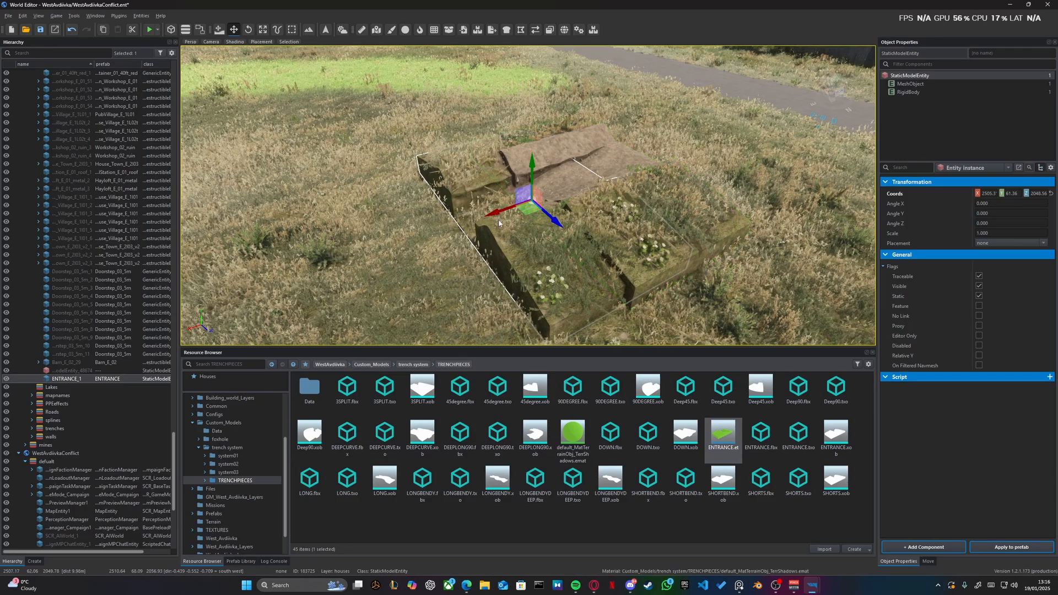
key("Delete")
left_click(607, 214)
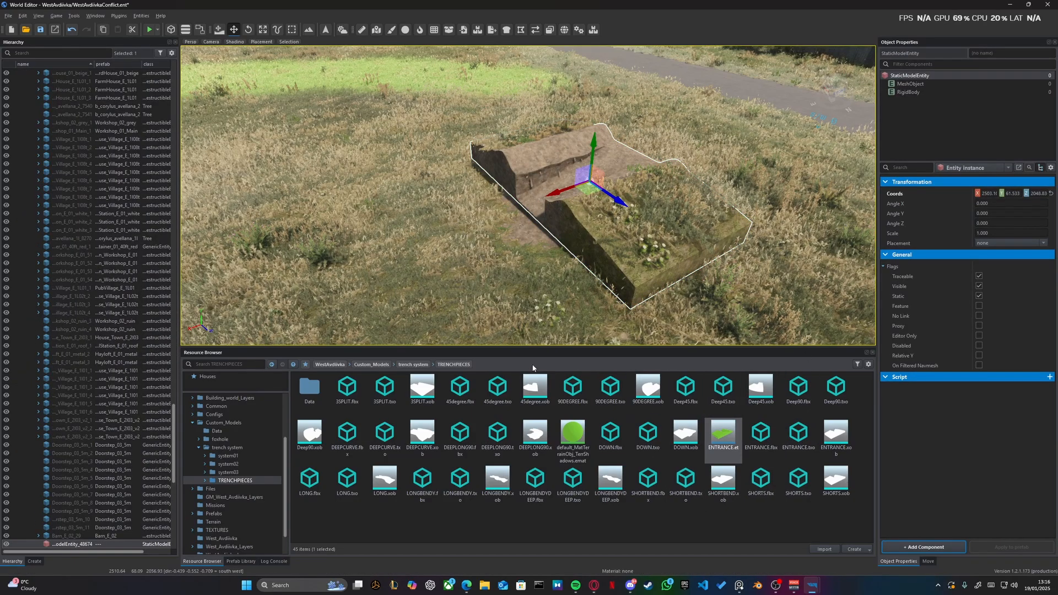
- Place the 3SPLIT.xob trench model in the world and move it against the end of the entrance piece
left_click_drag(429, 390, 440, 196)
key("a")
right_click_drag(440, 197, 444, 213)
left_click_drag(515, 168, 472, 212)
left_click_drag(477, 169, 477, 167)
left_click_drag(478, 211, 478, 212)
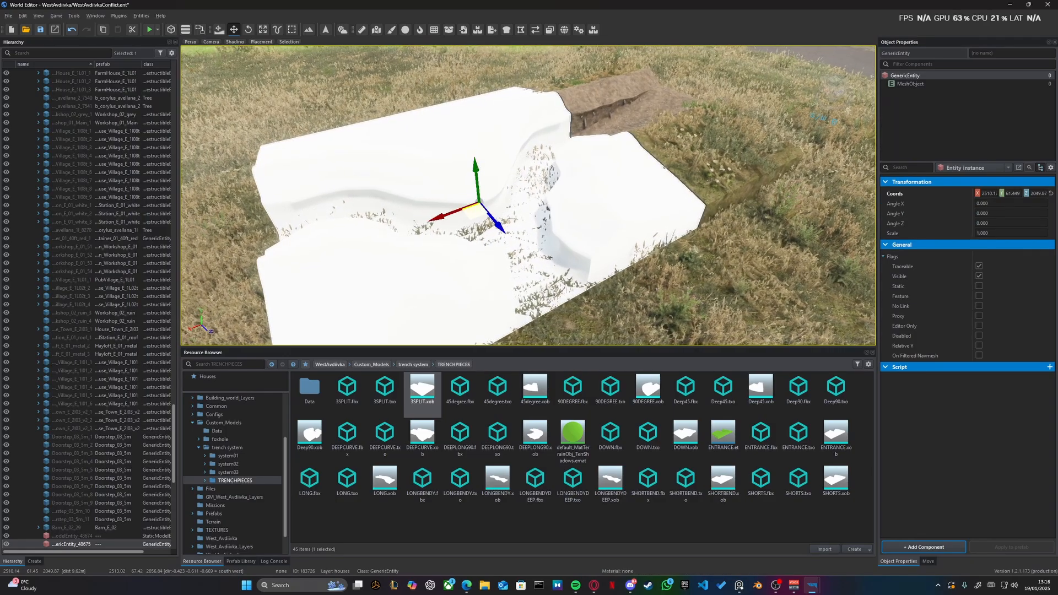
- Line up the 3SPLIT piece with the entrance trench and assign default_MatTerrainObj_TerrShadows.emat to its 10mTrench material
right_click_drag(479, 212, 392, 204)
key("w")
key("s")
right_click_drag(936, 543, 915, 576)
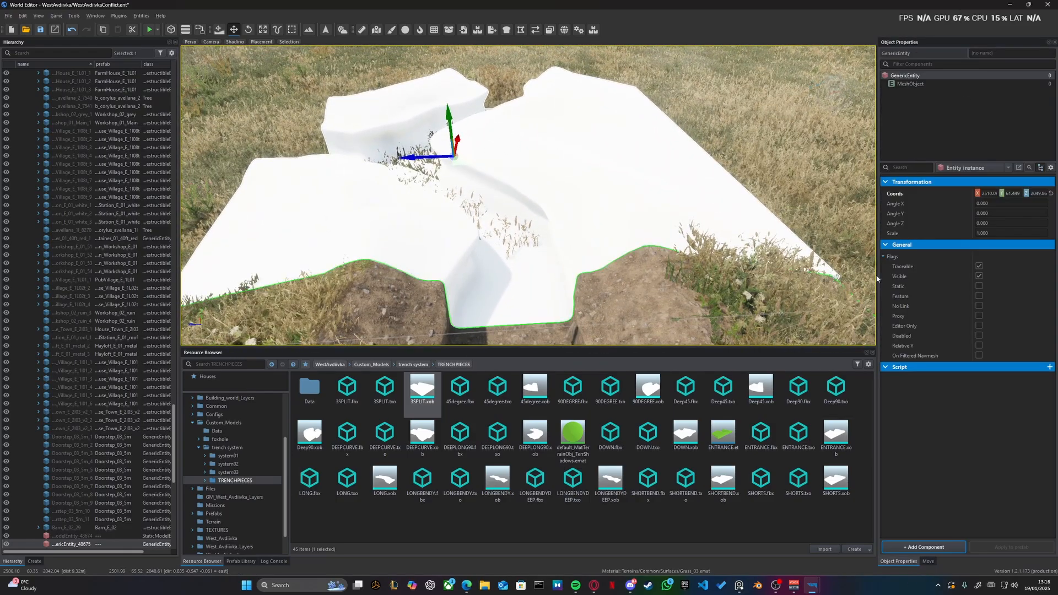
left_click(937, 84)
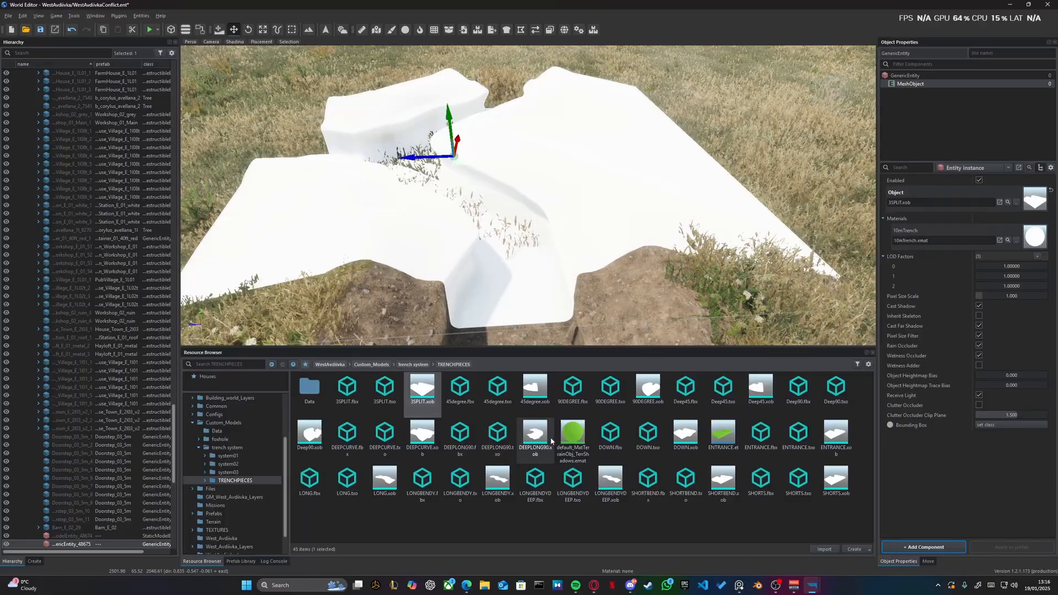
left_click_drag(573, 434, 987, 240)
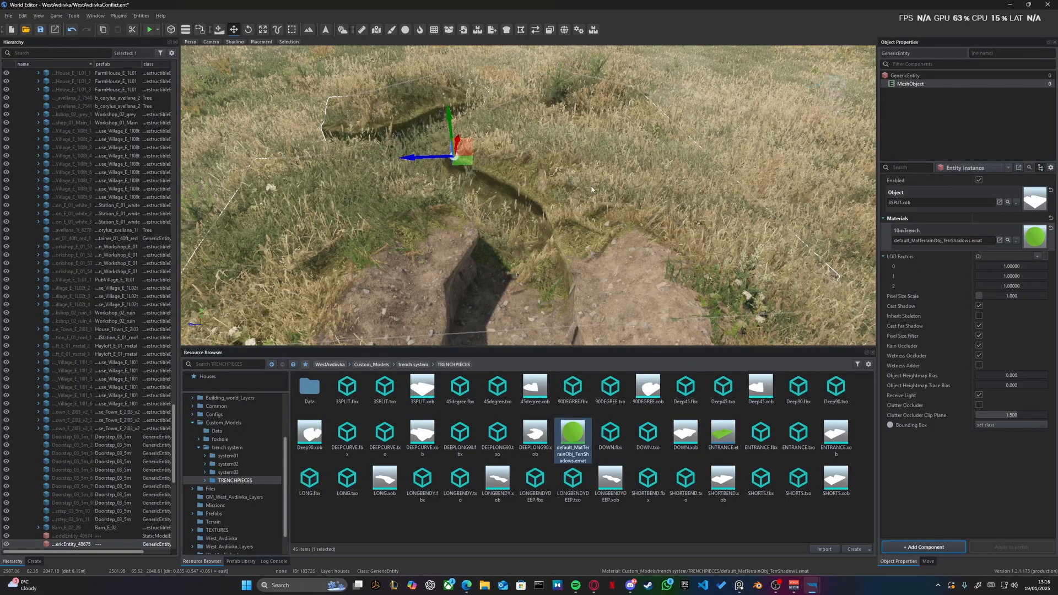
- Paint the terrain with Dirt_01 along all three branches of the 3SPLIT trench
right_click_drag(592, 190, 209, 239)
key("w")
key("d")
key("d")
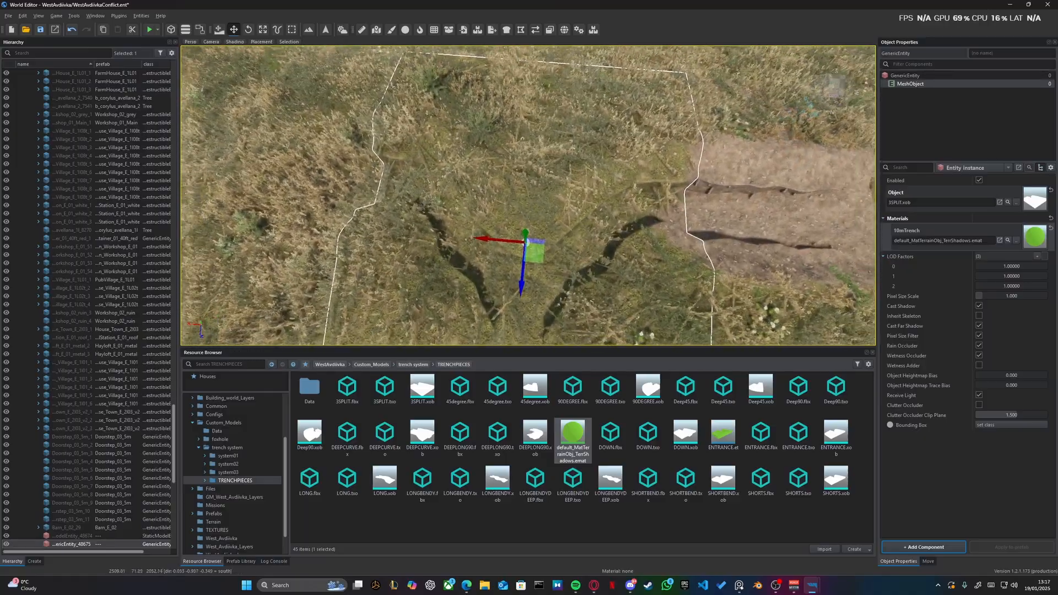
right_click_drag(537, 215, 535, 216)
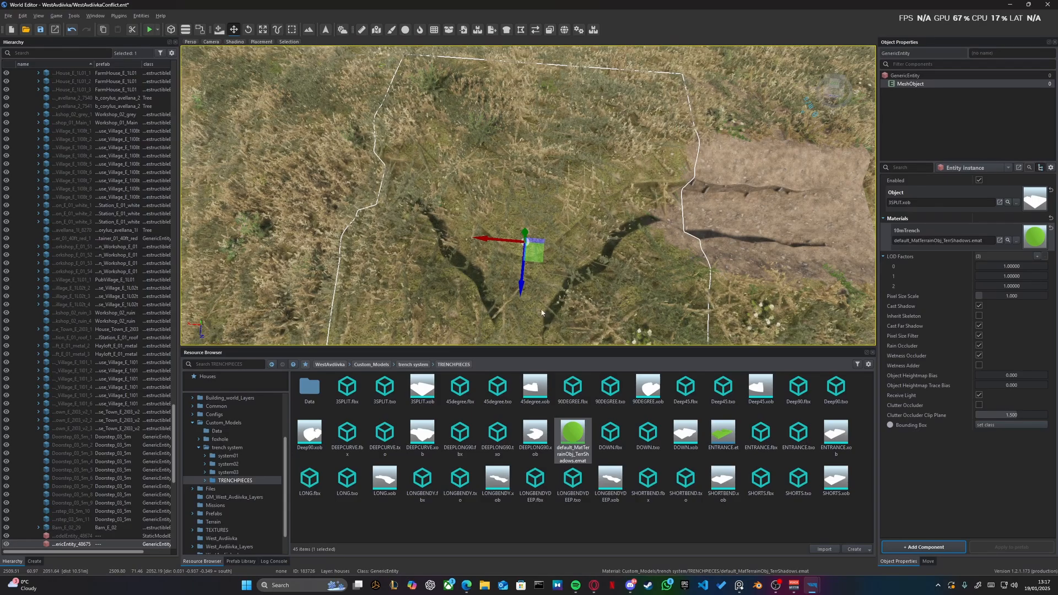
key("s")
right_click_drag(541, 313, 579, 278)
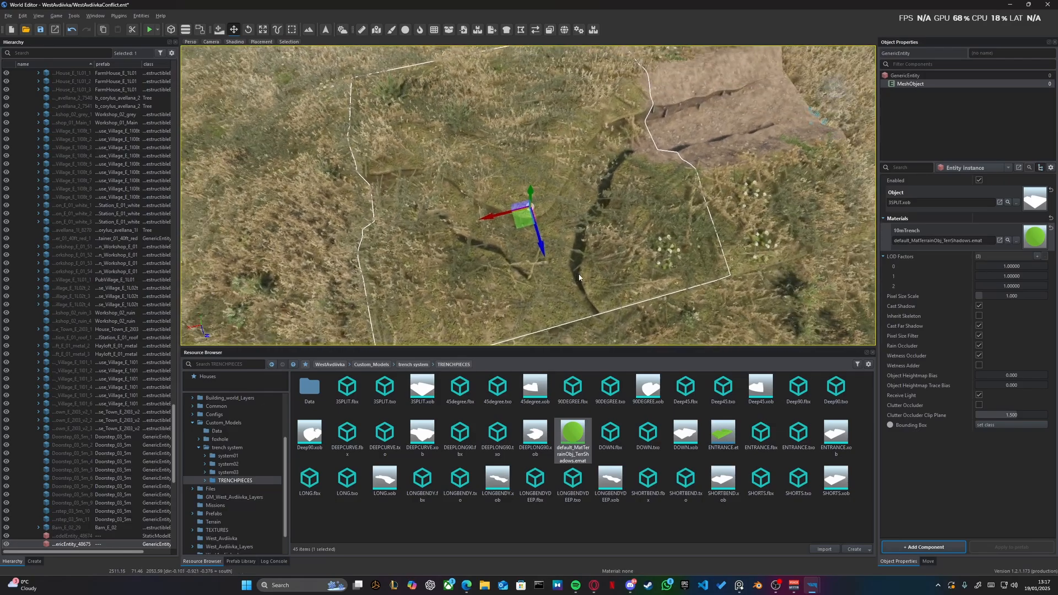
key("t")
mouse_move(643, 128)
left_mouse_down()
mouse_move(559, 248)
mouse_move(557, 287)
mouse_move(543, 259)
mouse_move(391, 165)
mouse_move(423, 202)
mouse_move(463, 165)
mouse_move(418, 177)
mouse_move(380, 211)
left_mouse_up()
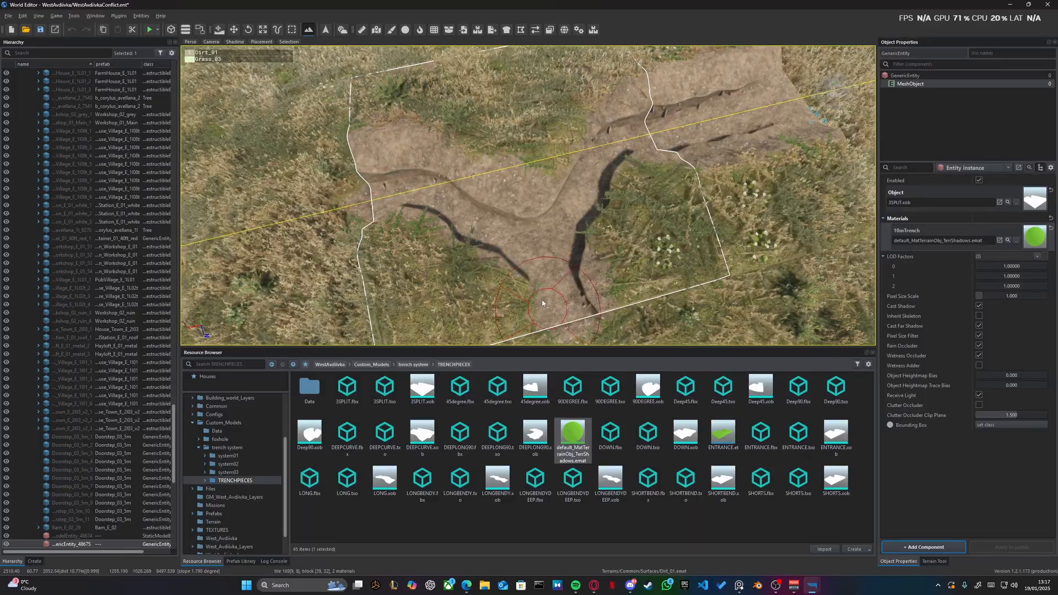
key("w")
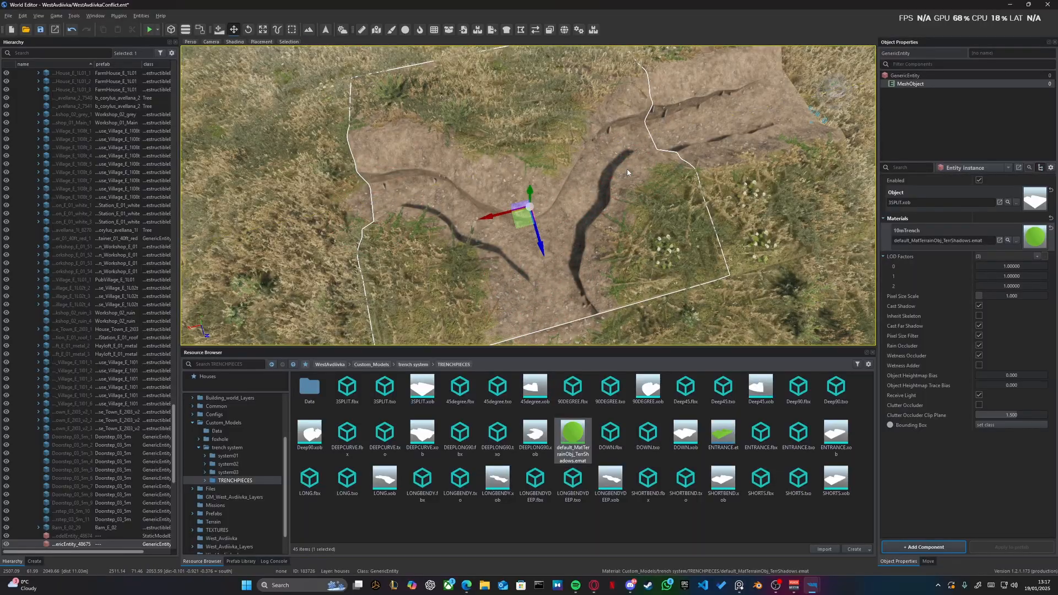
- Adjust the 3SPLIT piece's sideways position and height at its junction with the entrance trench
mouse_move(627, 173)
right_mouse_down()
mouse_move(611, 138)
mouse_move(661, 111)
mouse_move(639, 99)
mouse_move(672, 91)
mouse_move(694, 116)
mouse_move(672, 118)
mouse_move(627, 173)
right_mouse_up()
key("w")
key("w")
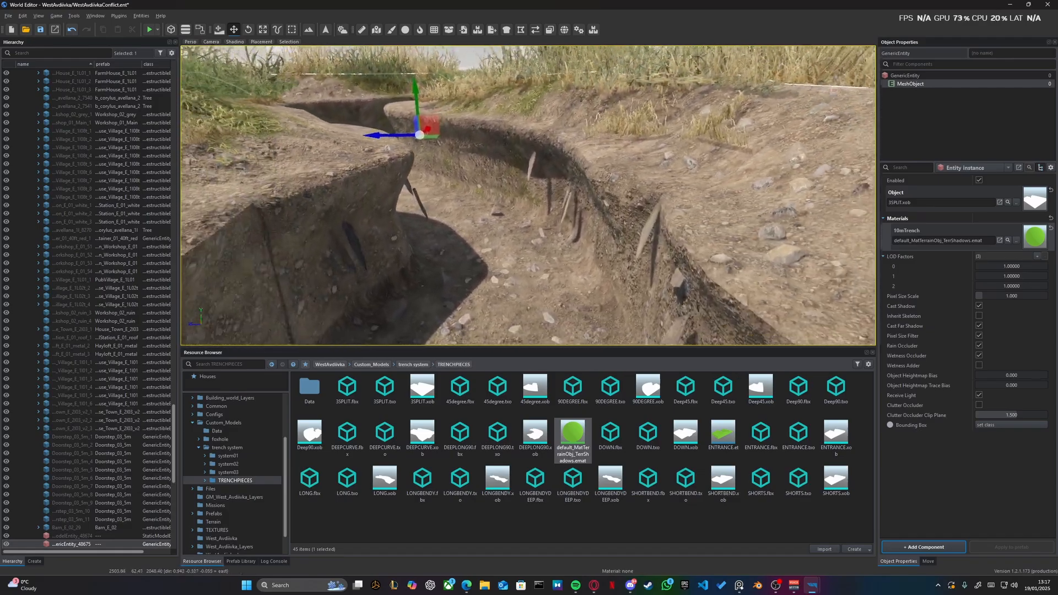
right_click_drag(416, 160, 417, 160)
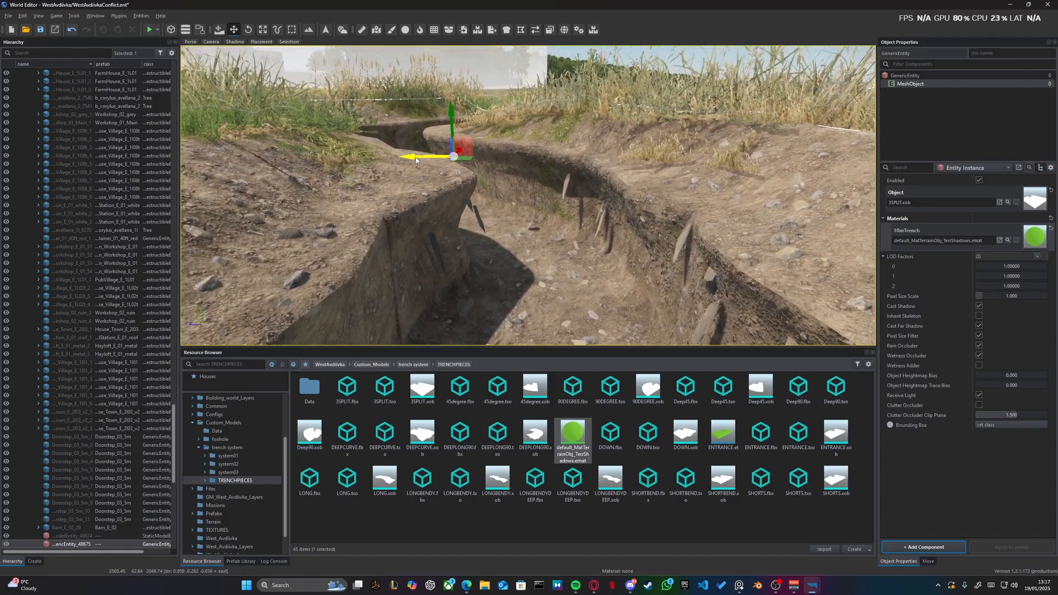
left_click_drag(417, 161, 420, 160)
left_click_drag(452, 120, 426, 157)
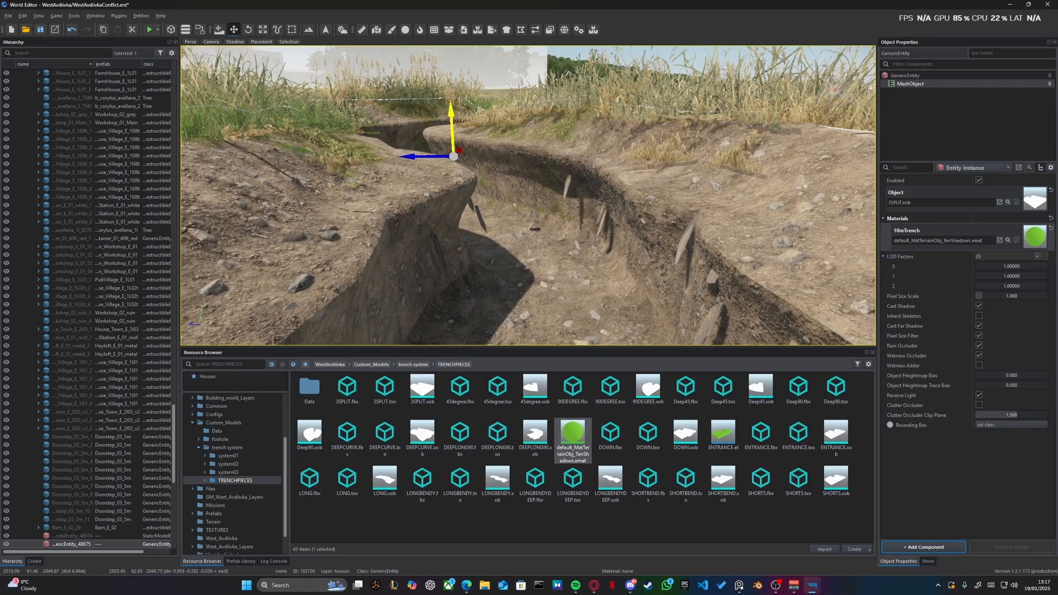
- Inspect the seam between the two trench pieces up close and fine-tune the 3SPLIT piece's height
right_click_drag(452, 118, 763, 123)
left_click_drag(762, 123, 761, 119)
right_click_drag(761, 119, 794, 99)
key("w")
right_click_drag(558, 157, 584, 133)
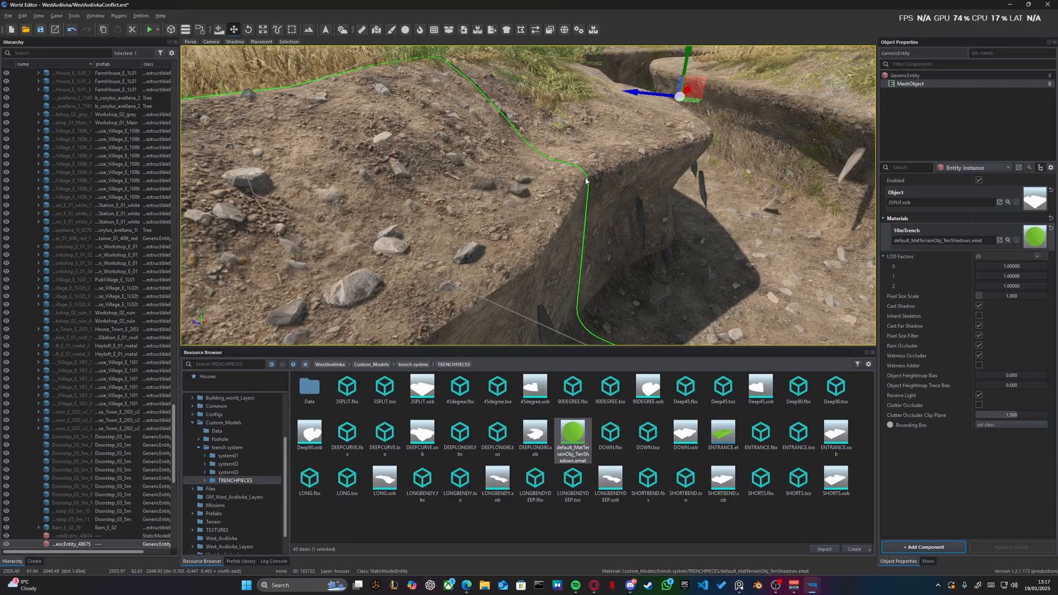
key("w")
right_click_drag(524, 127, 629, 108)
key("d")
key("s")
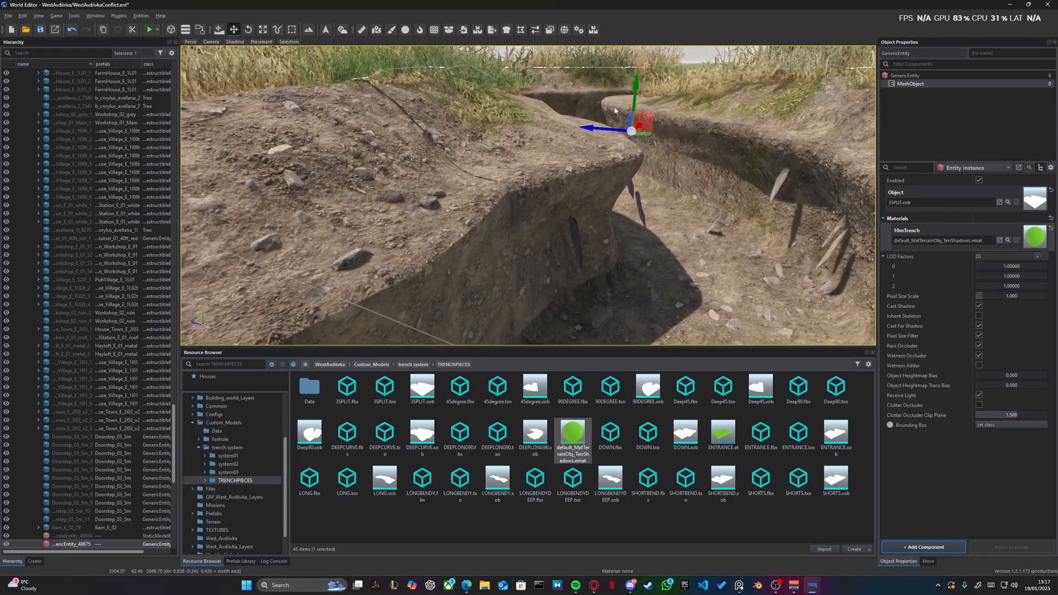
left_click_drag(634, 105, 634, 104)
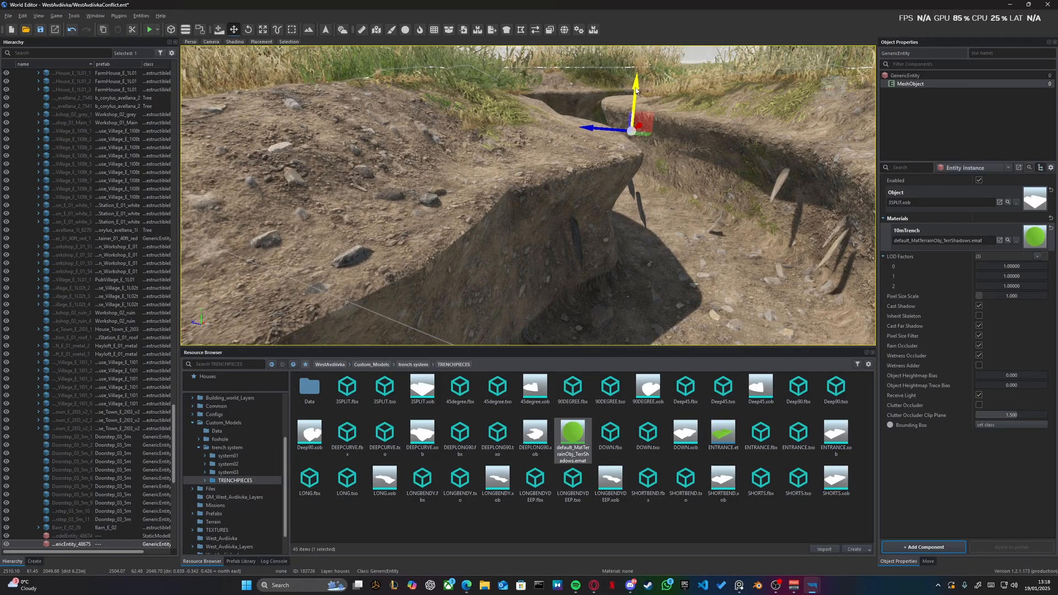
- Select the entrance trench piece, view the junction along the trench, and save the world
left_click(766, 125)
right_click_drag(766, 126, 816, 126)
left_click(634, 182)
right_click_drag(589, 138, 617, 137)
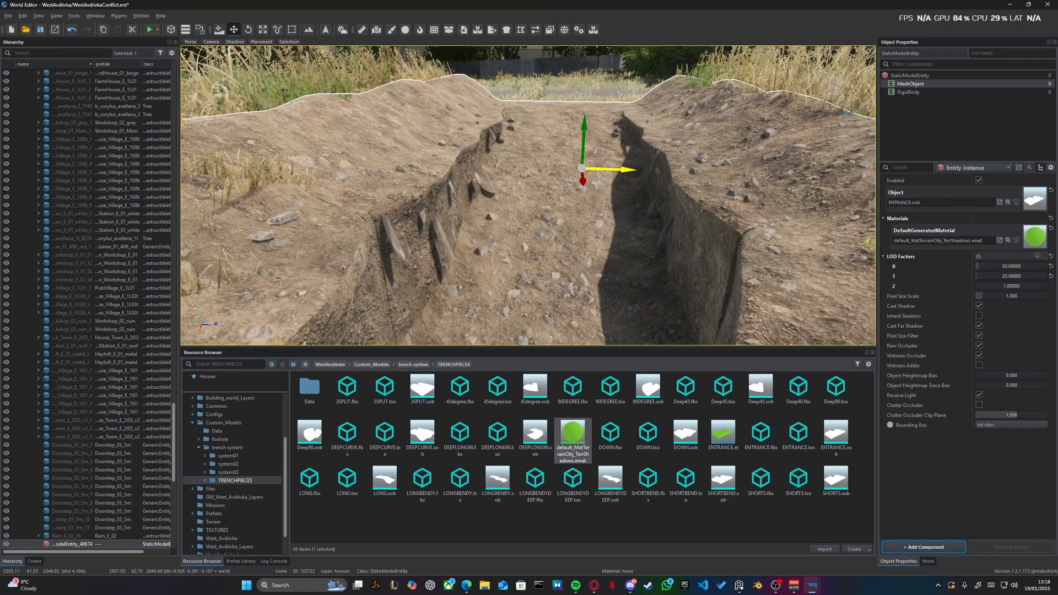
key("ctrl+s")
- Select the 3SPLIT piece and examine the joined trench from inside and from high above
right_click_drag(601, 226, 585, 203)
key("w")
key("d")
key("s")
left_click(579, 171)
key("w")
key("w")
key("s")
key("d")
key("s")
right_click_drag(516, 117, 514, 68)
key("s")
key("w")
key("w")
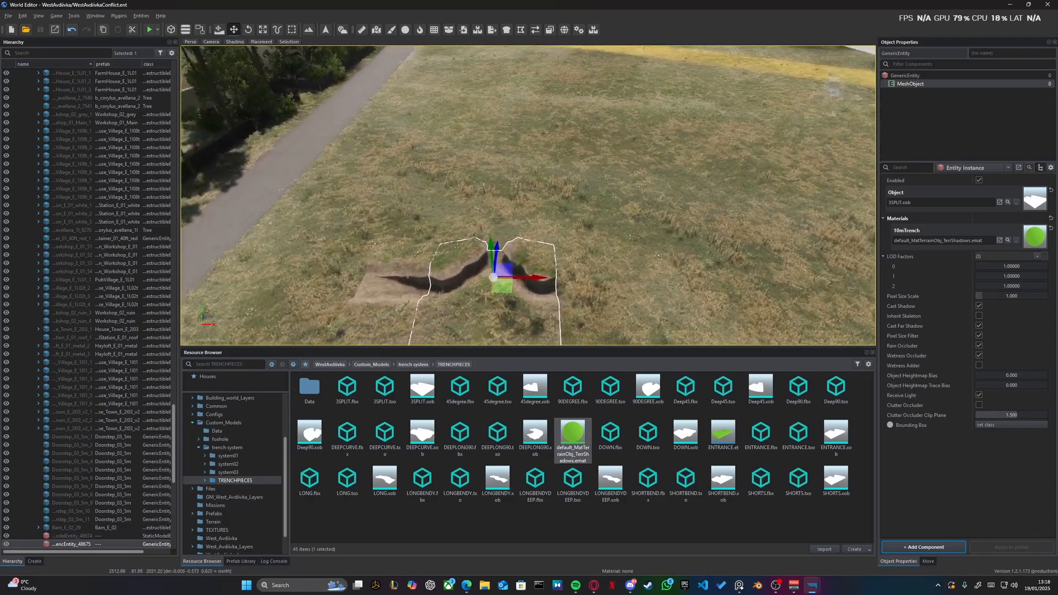
- Place the LONGBENDY.xob trench model on the terrain beyond an open branch of the 3SPLIT piece
right_click_drag(467, 195, 582, 187)
key("w")
key("a")
key("d")
right_click_drag(771, 160, 672, 187)
key("s")
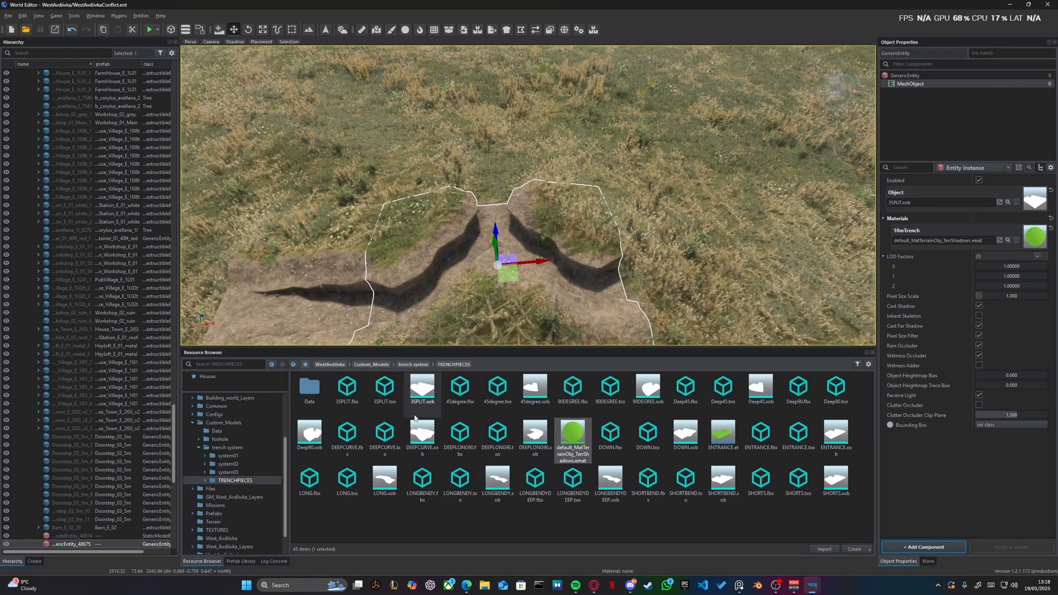
left_click(835, 484)
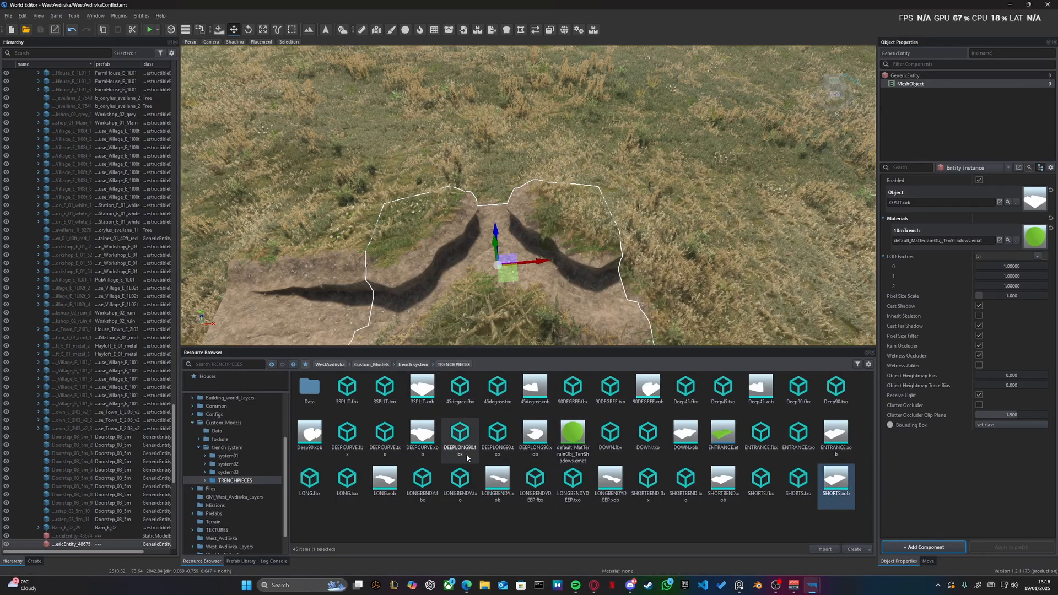
left_click_drag(498, 481, 731, 215)
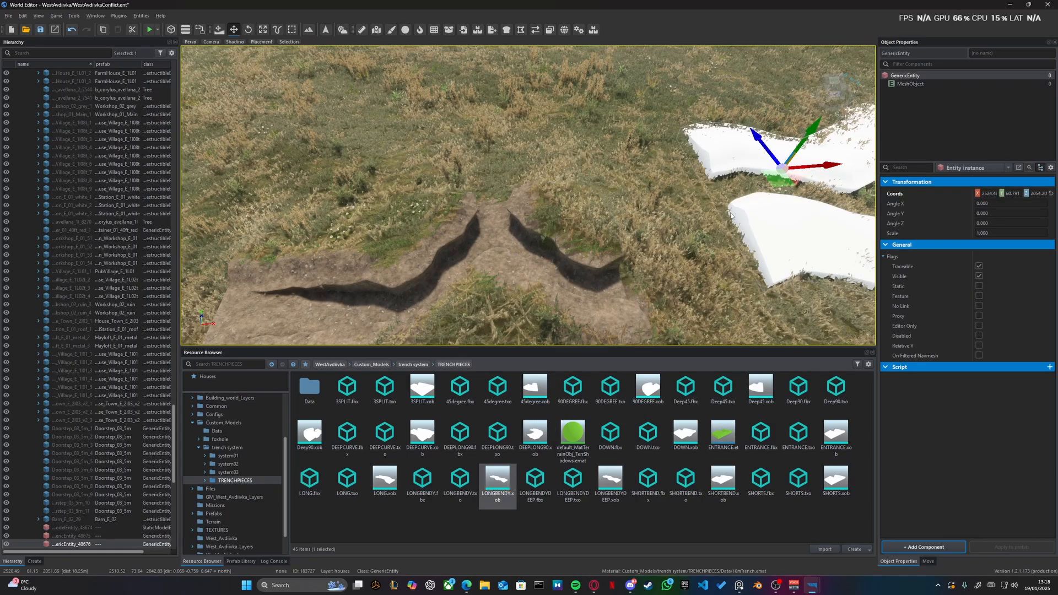
- Delete the placed LONGBENDY.xob trench piece from the terrain, leaving only the joined entrance and 3SPLIT pieces
right_click_drag(732, 215, 666, 157)
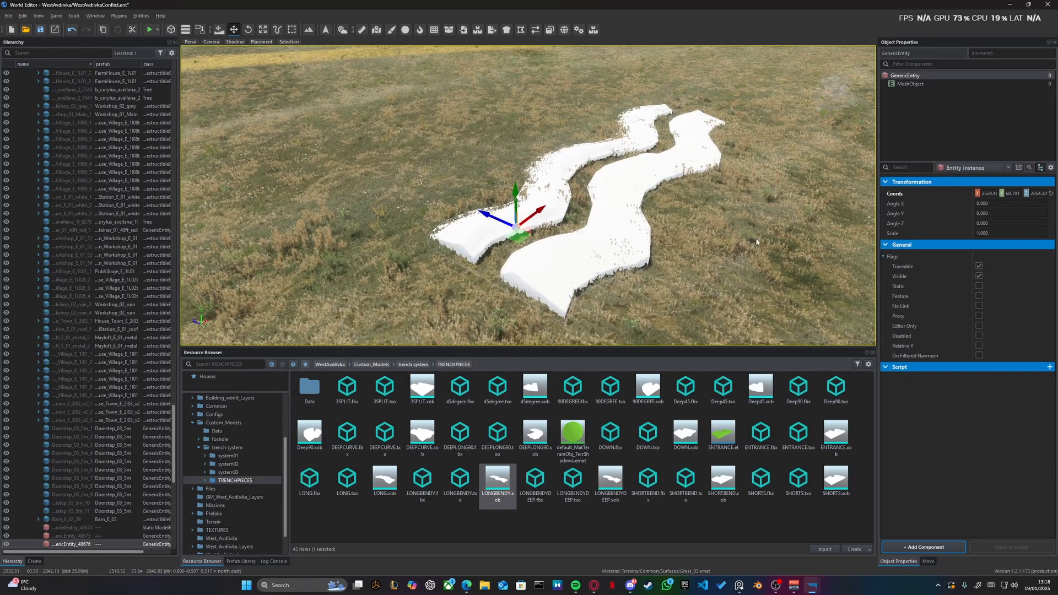
right_click_drag(641, 221, 641, 235)
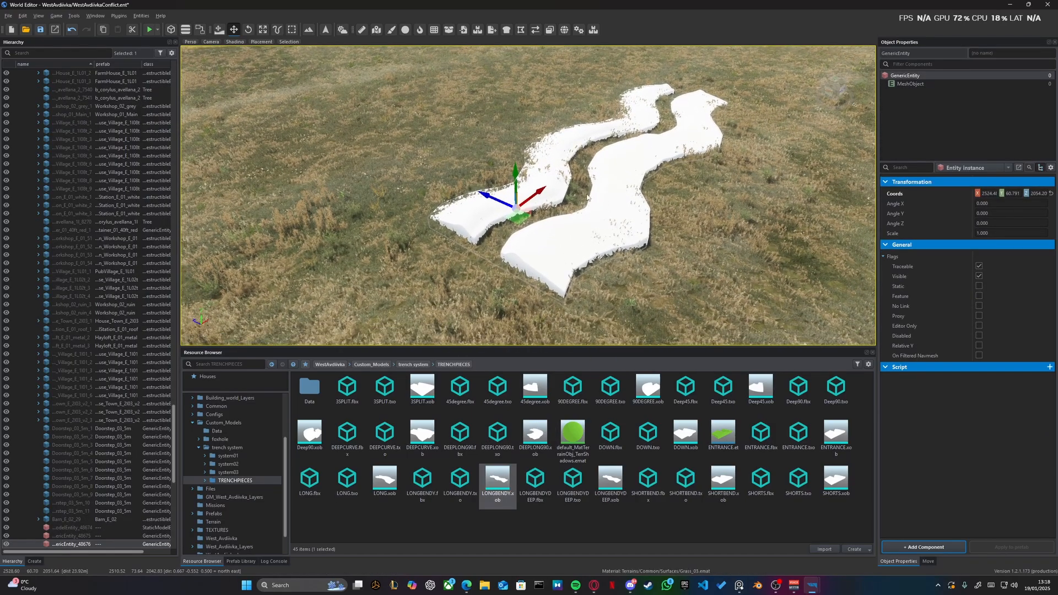
right_click_drag(587, 198, 472, 182)
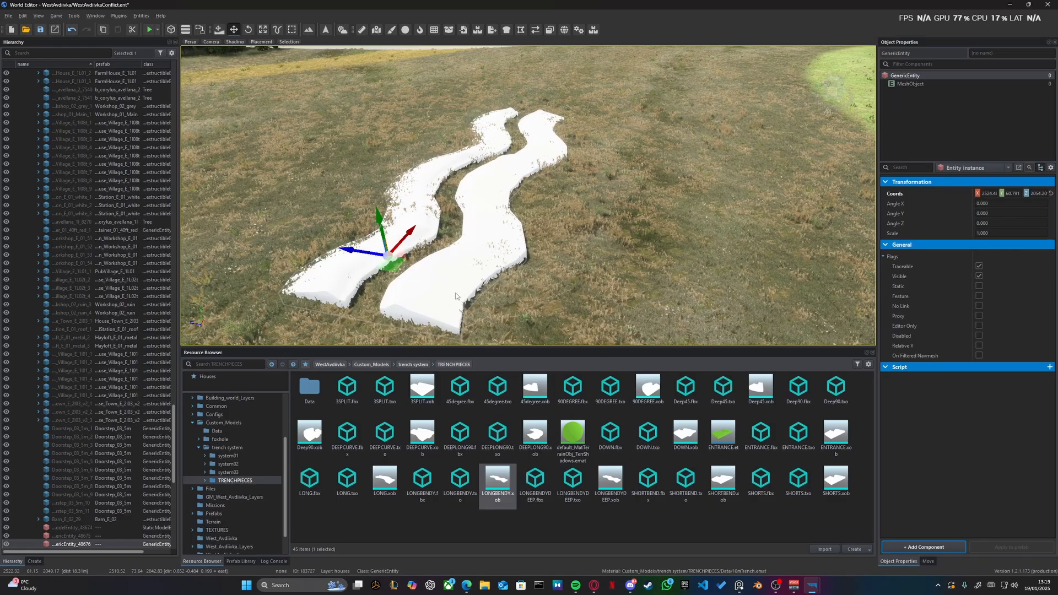
key("Delete")
right_click_drag(455, 297, 386, 326)
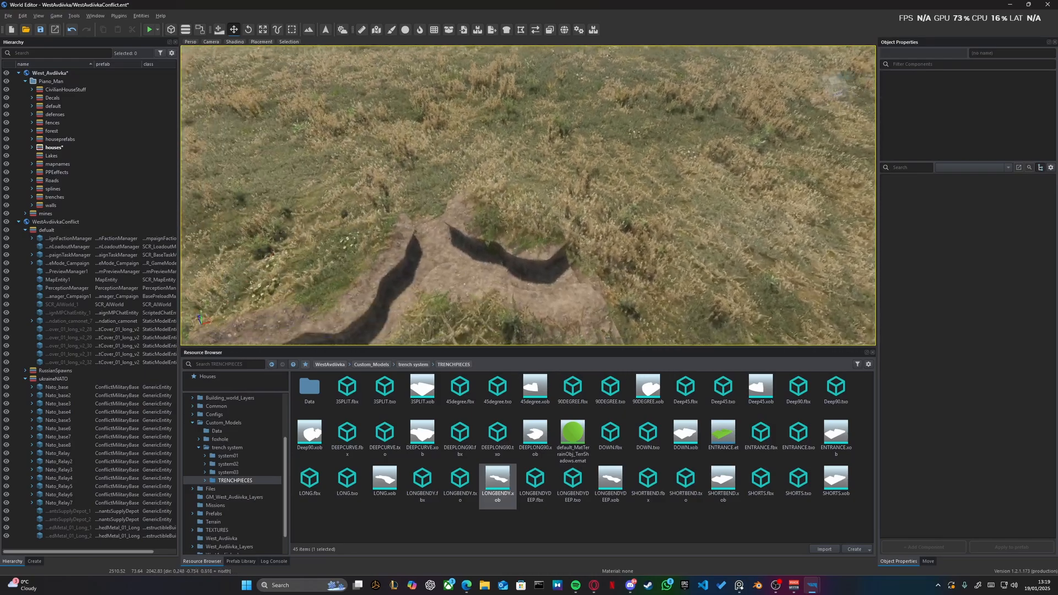
right_click_drag(452, 248, 552, 284)
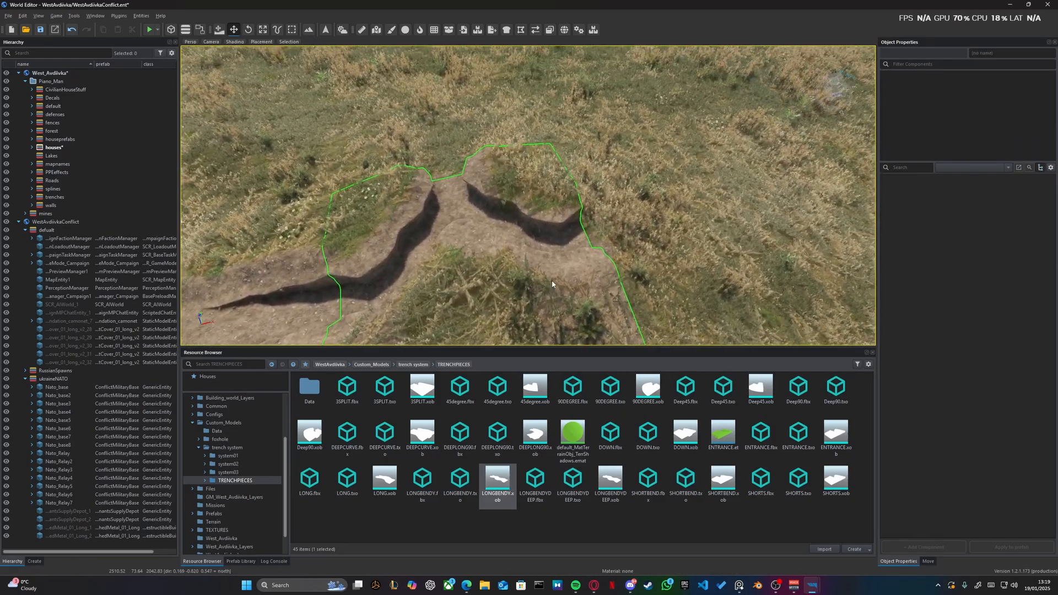
- Select the 3SPLIT.xob model and examine the existing long trench network around its branching junction beside the looped dirt track
left_click(423, 389)
right_click_drag(444, 276, 848, 226)
key("w")
key("w")
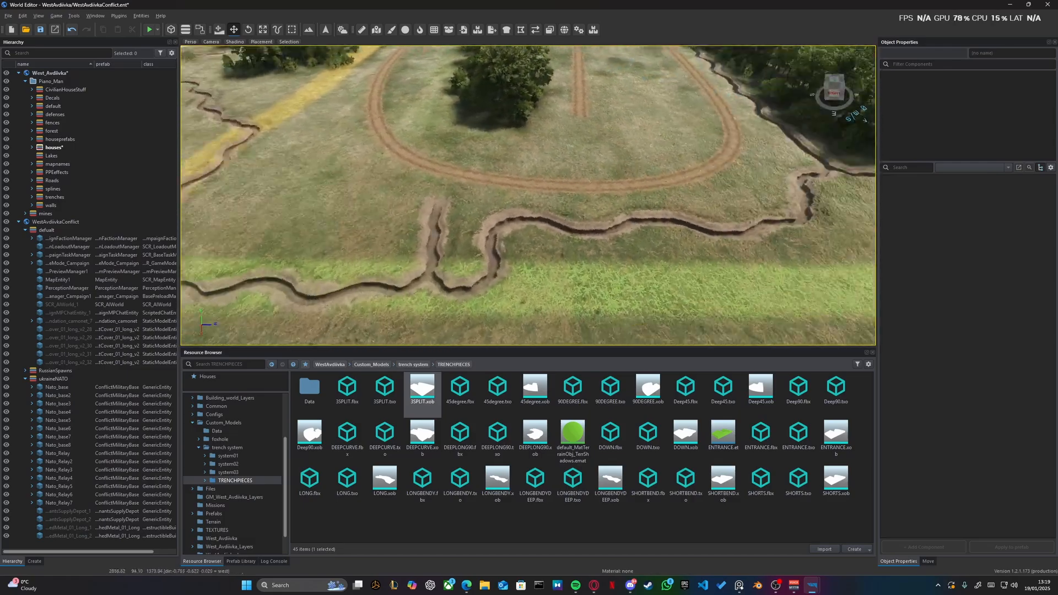
key("d")
right_click_drag(743, 226, 623, 214)
key("a")
key("d")
key("d")
key("a")
key("a")
key("w")
key("s")
- Save the world and view the existing trench network from higher above
key("ctrl+s")
key("d")
right_click_drag(562, 160, 496, 182)
key("z")
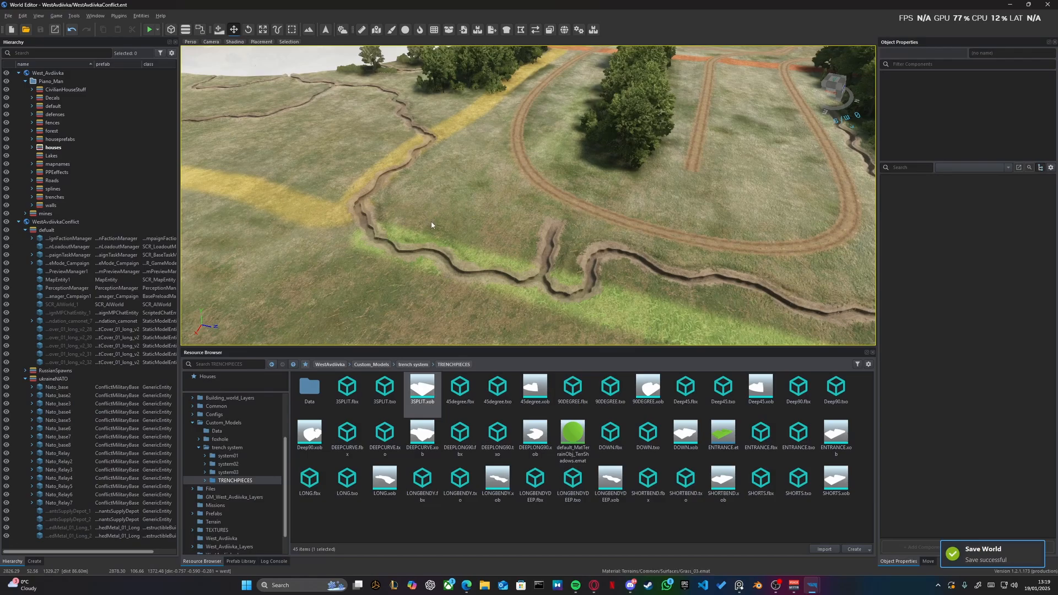